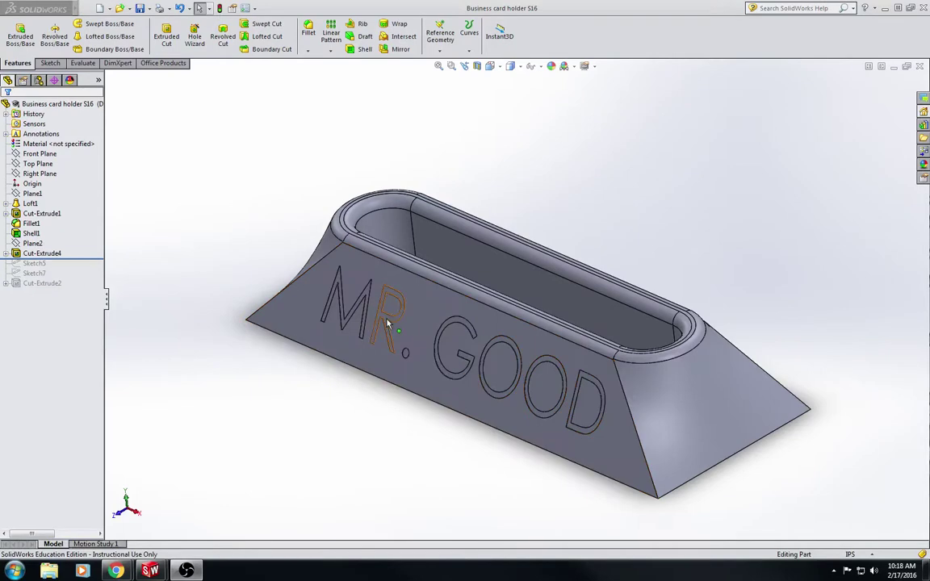
# - Examine the lettering cut into the finished card holder's front face up close and view the whole part from different angles
pyautogui.scroll(-10, 460, 311)
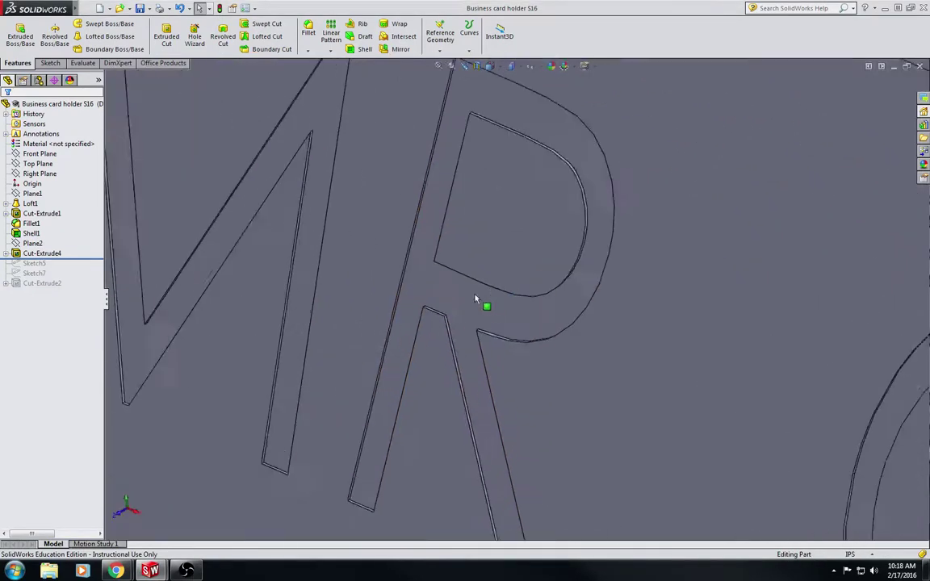
pyautogui.click(453, 306)
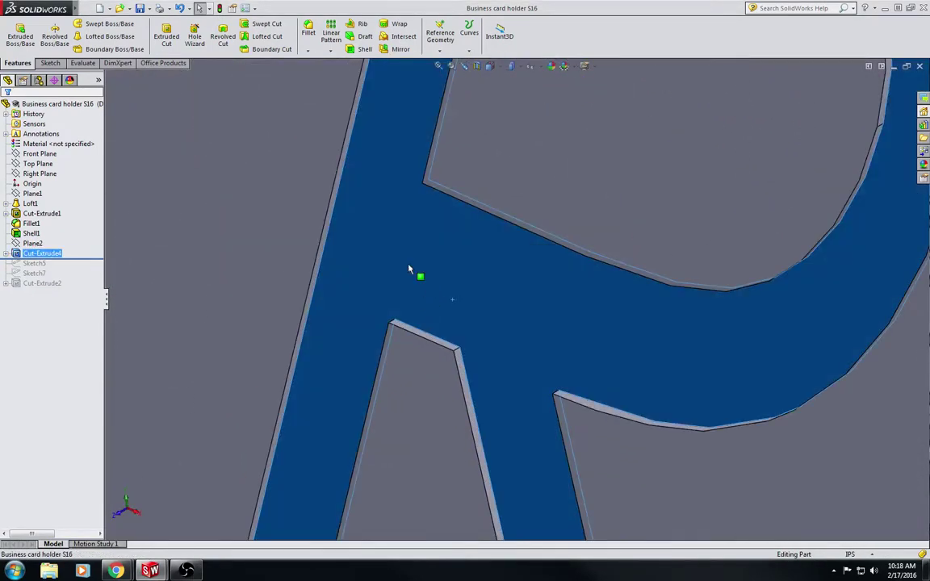
pyautogui.moveTo(594, 307)
pyautogui.mouseDown(button='middle')
pyautogui.moveTo(520, 311)
pyautogui.moveTo(492, 291)
pyautogui.moveTo(417, 289)
pyautogui.moveTo(480, 279)
pyautogui.moveTo(592, 291)
pyautogui.mouseUp(button='middle')
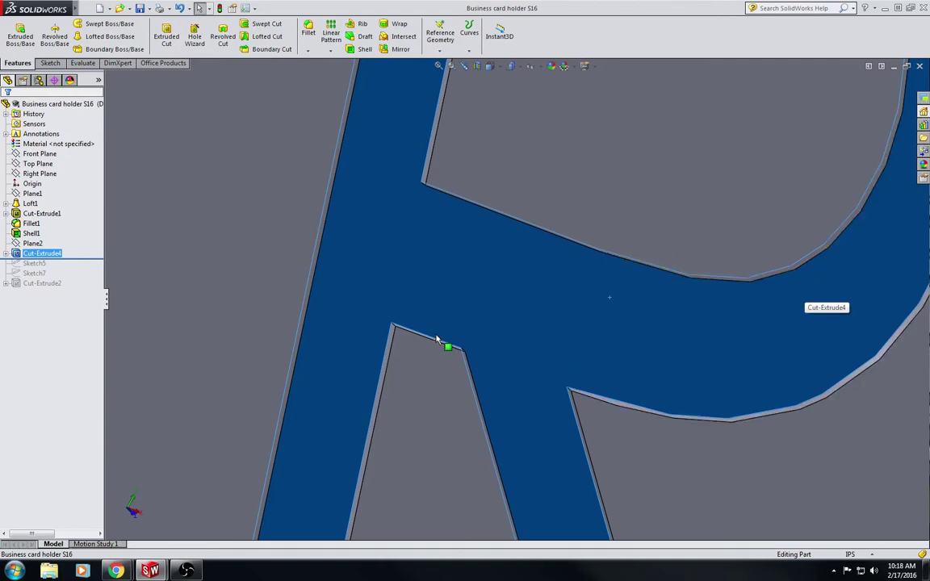
pyautogui.moveTo(436, 340); pyautogui.dragTo(341, 340, button='middle')
pyautogui.moveTo(650, 376); pyautogui.dragTo(771, 399, button='middle')
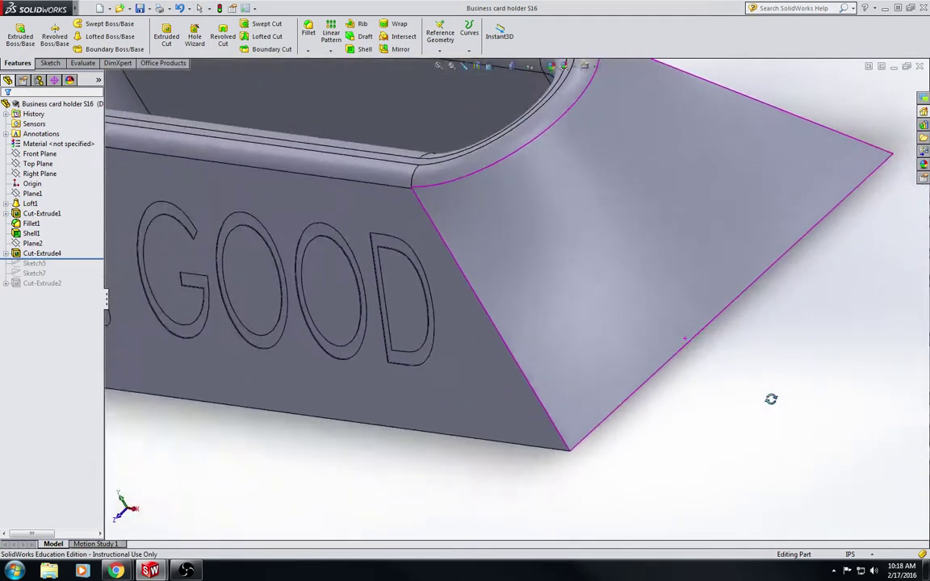
pyautogui.press('f')
pyautogui.moveTo(681, 283); pyautogui.dragTo(707, 319, button='middle')
pyautogui.click(490, 66)
pyautogui.click(543, 97)
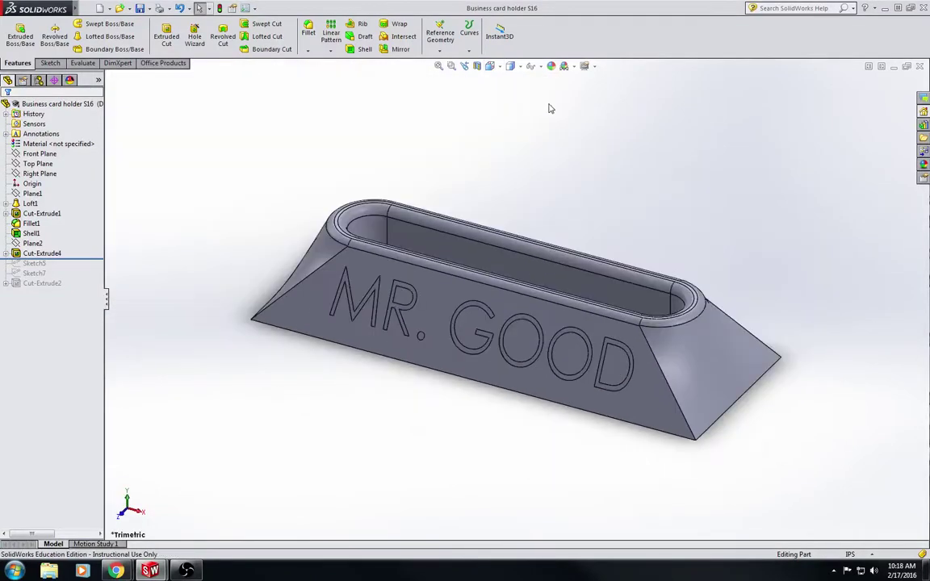
# - Create a new part document
pyautogui.moveTo(48, 8)
pyautogui.click(83, 7)
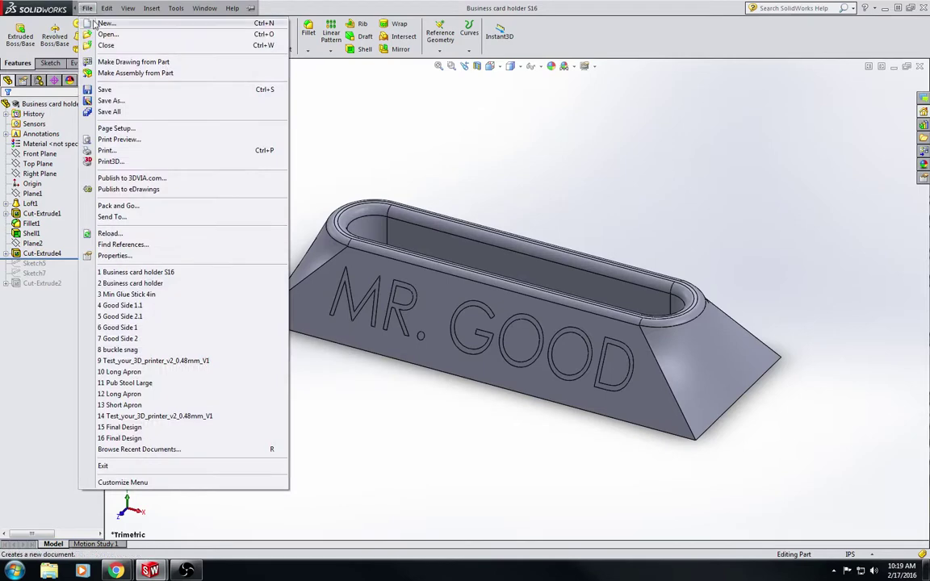
pyautogui.click(95, 24)
pyautogui.doubleClick(225, 198)
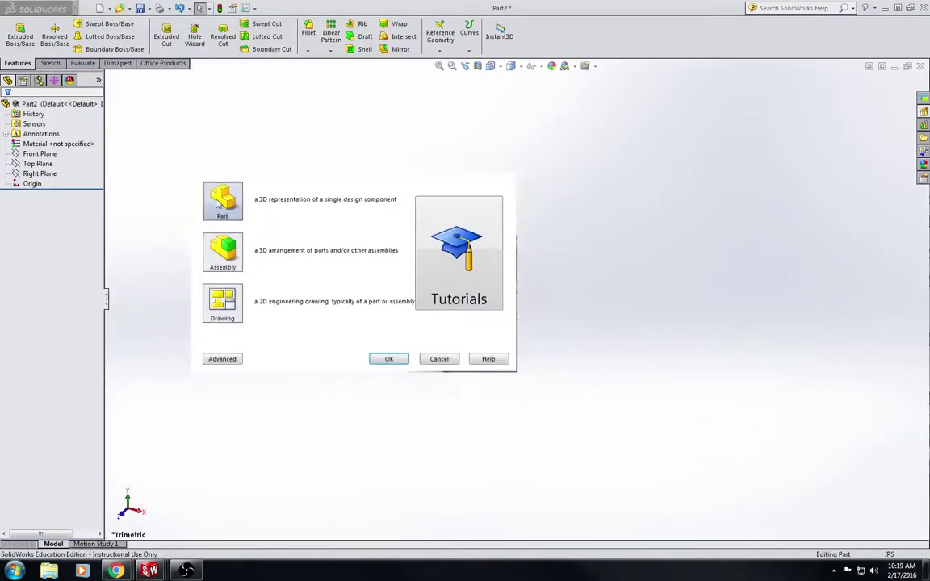
# - Set the new part's overall drafting standard to ANSI and its unit system to IPS (inch, pound, second)
pyautogui.click(245, 9)
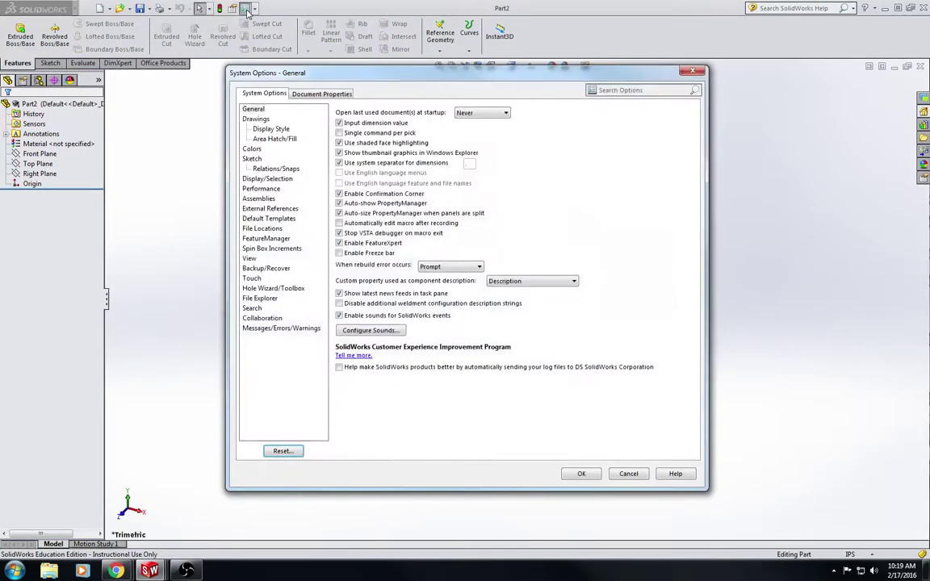
pyautogui.click(296, 94)
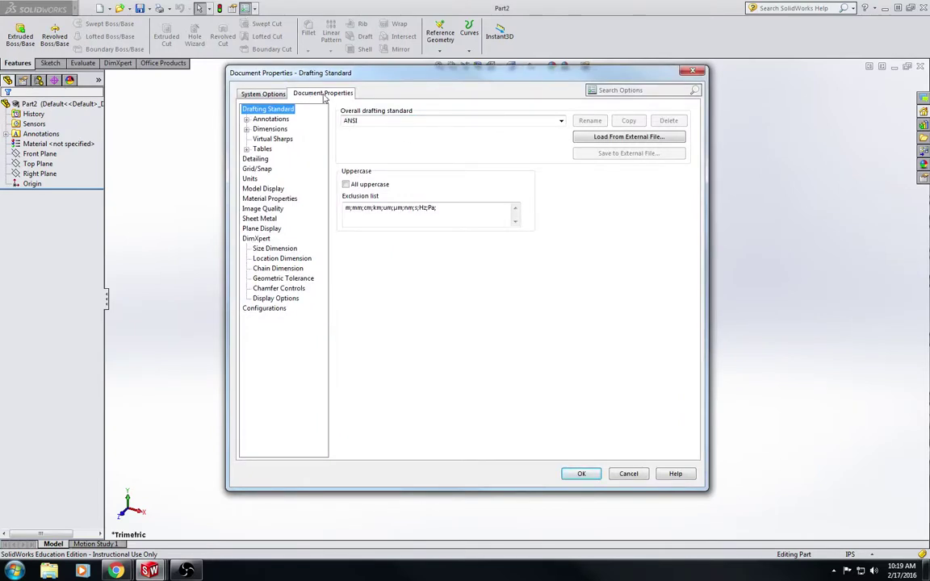
pyautogui.click(375, 120)
pyautogui.click(561, 121)
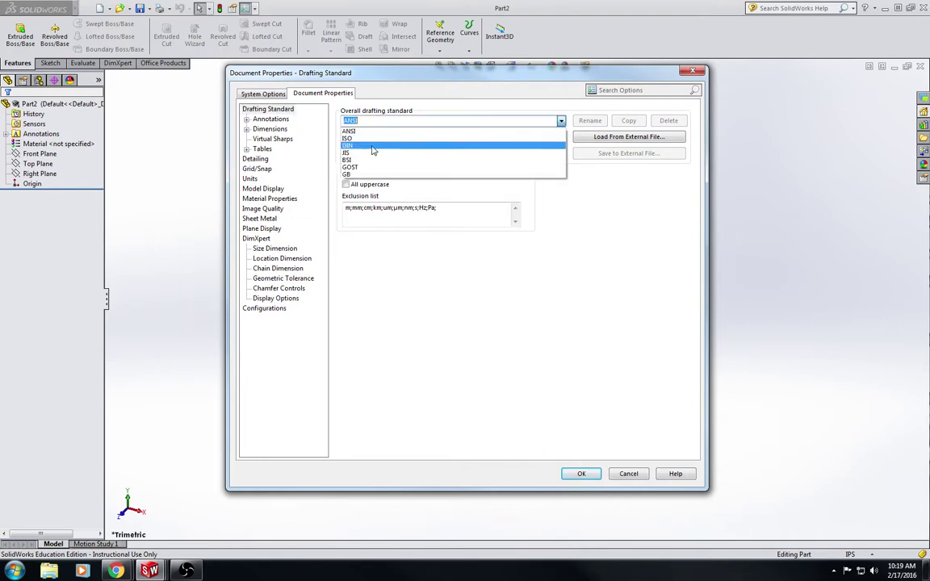
pyautogui.click(465, 301)
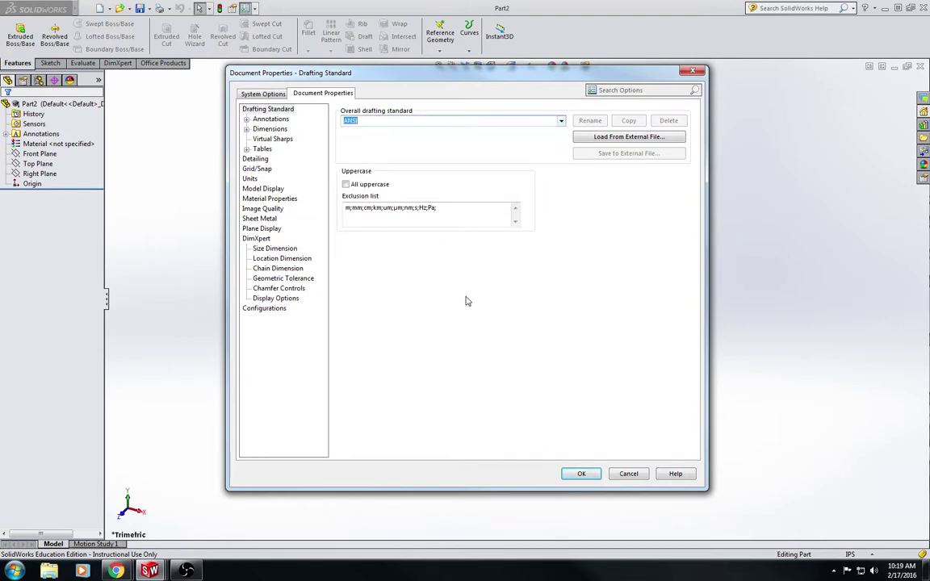
pyautogui.click(581, 474)
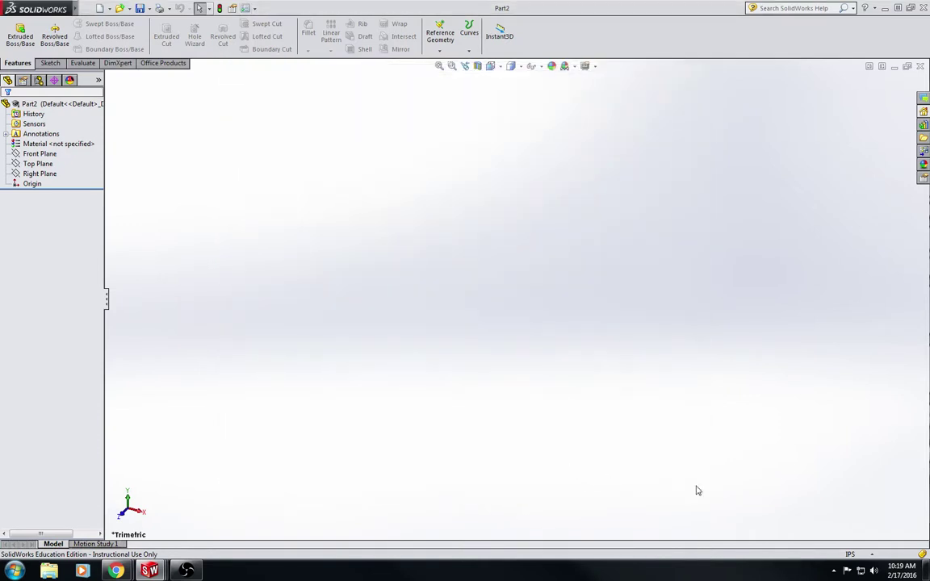
pyautogui.click(849, 556)
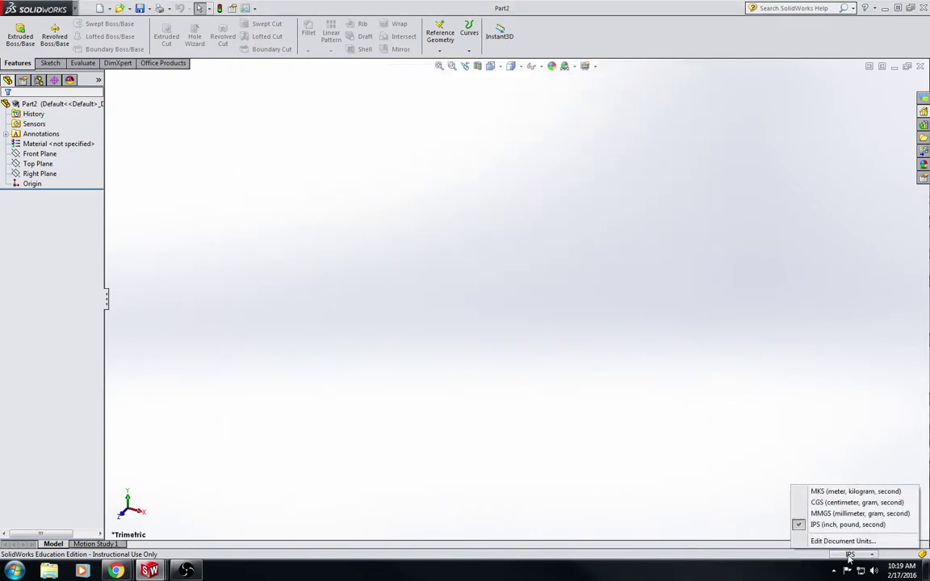
pyautogui.click(885, 527)
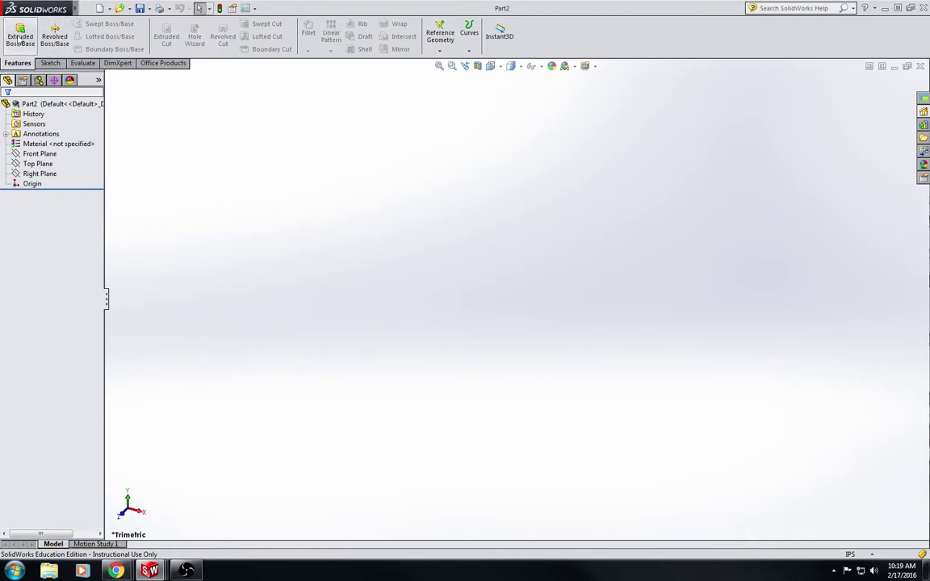
# - Sketch a center rectangle about 7.14 in long on the Top Plane, centered on the origin
pyautogui.click(50, 63)
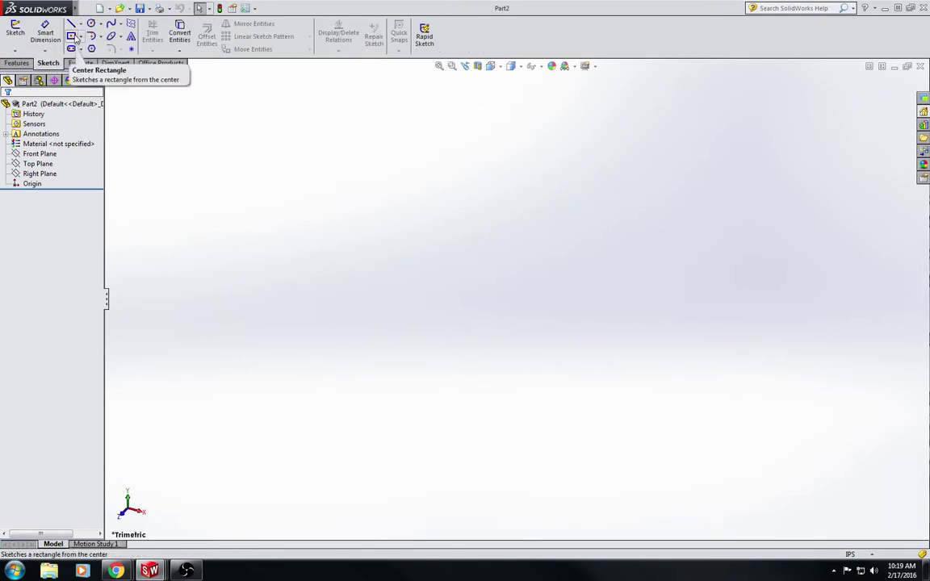
pyautogui.click(71, 37)
pyautogui.click(312, 306)
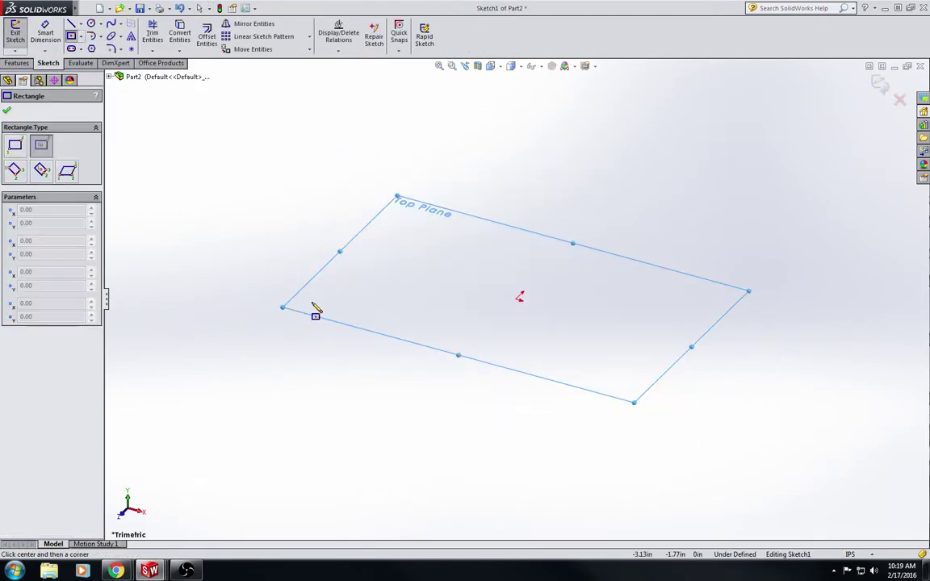
pyautogui.click(520, 298)
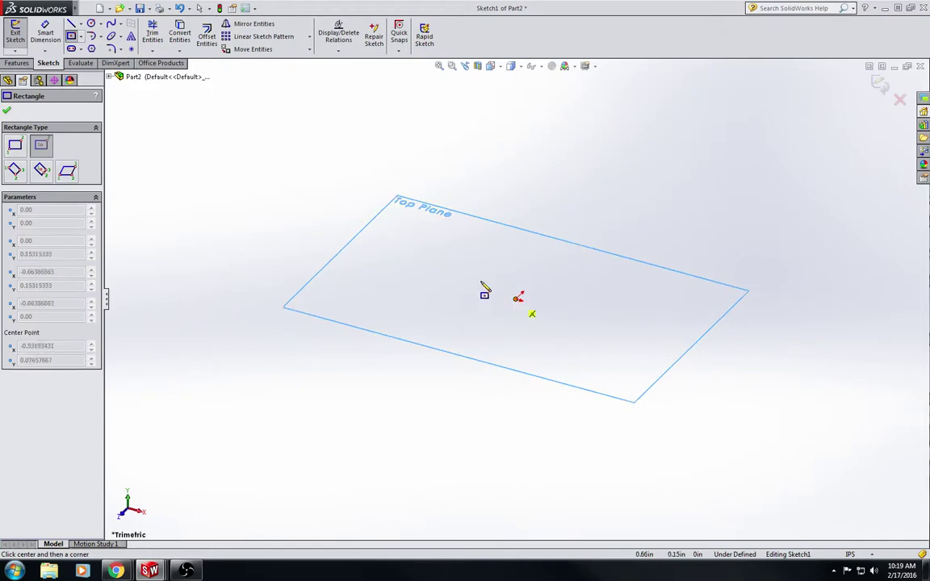
pyautogui.click(392, 200)
# - Dimension the rectangle's long side to 3.5 in
pyautogui.click(45, 36)
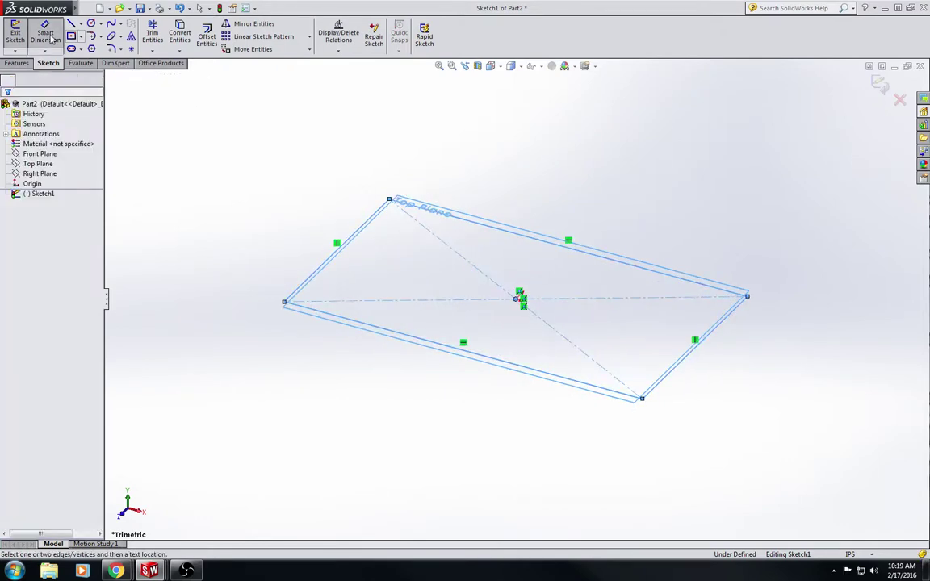
pyautogui.click(494, 233)
pyautogui.click(556, 185)
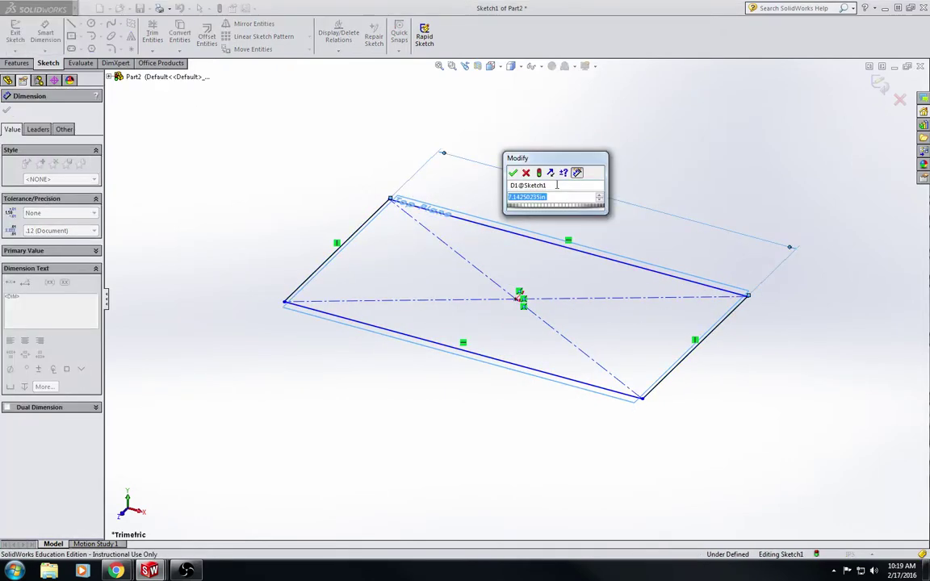
pyautogui.write('6')
pyautogui.press('Return')
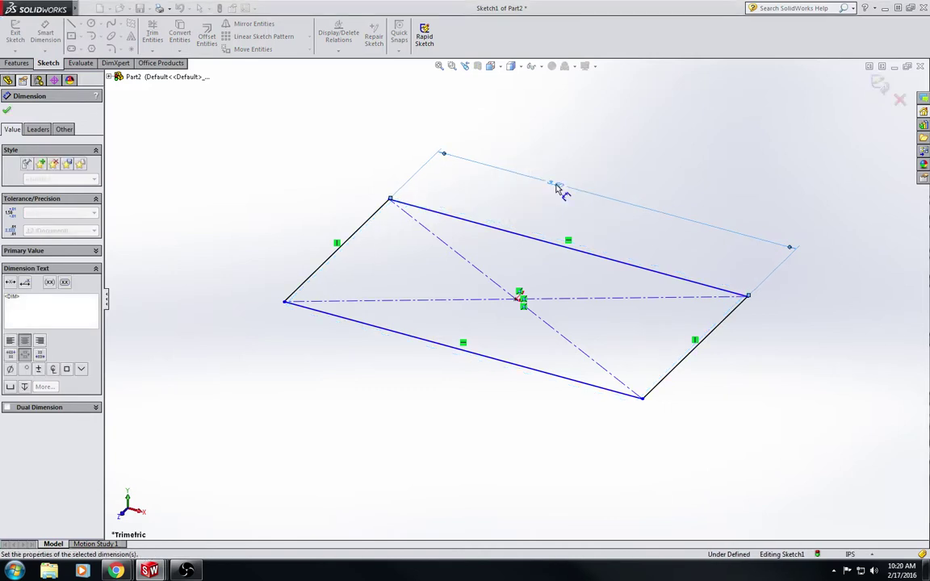
# - Dimension the rectangle's short side to 2 in and finish the sketch
pyautogui.click(697, 349)
pyautogui.click(727, 379)
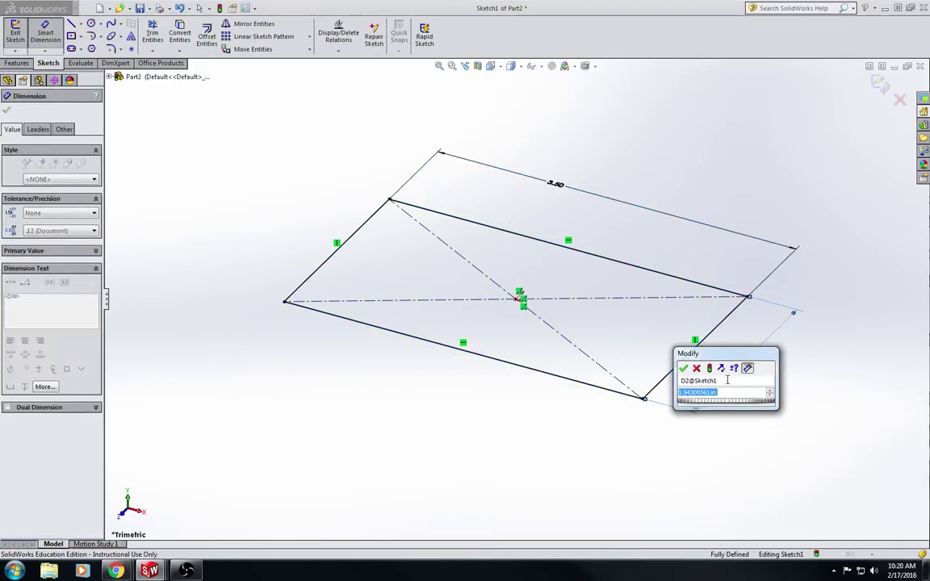
pyautogui.write('2')
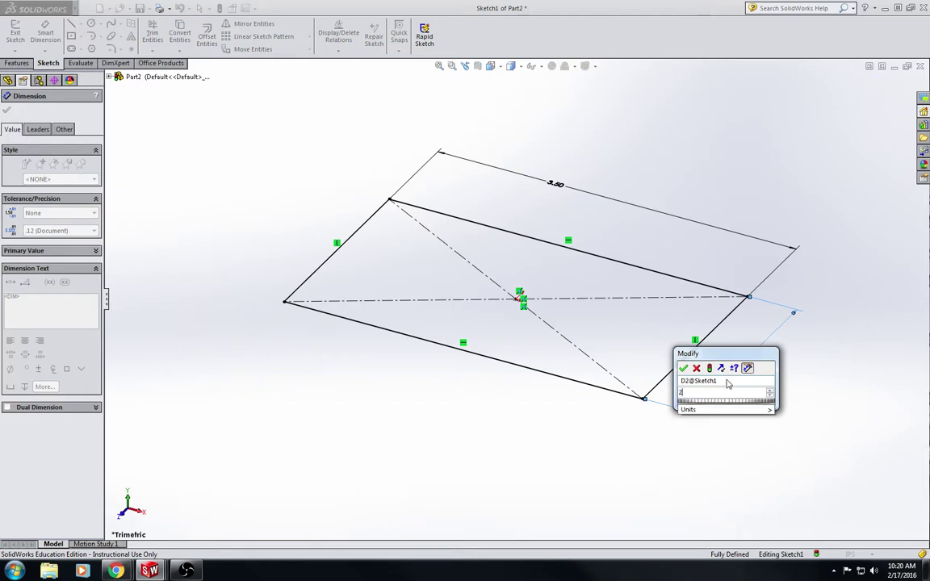
pyautogui.press('Return')
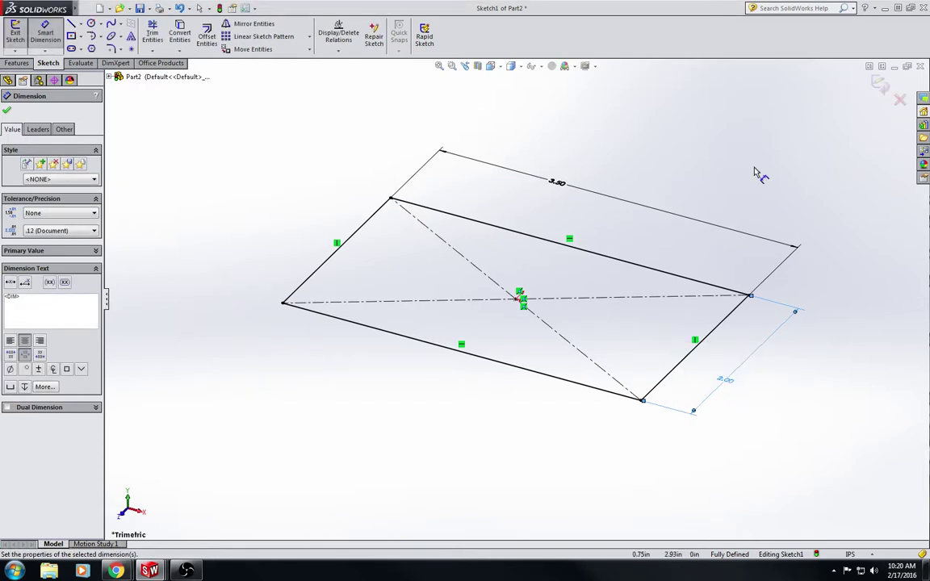
pyautogui.click(880, 85)
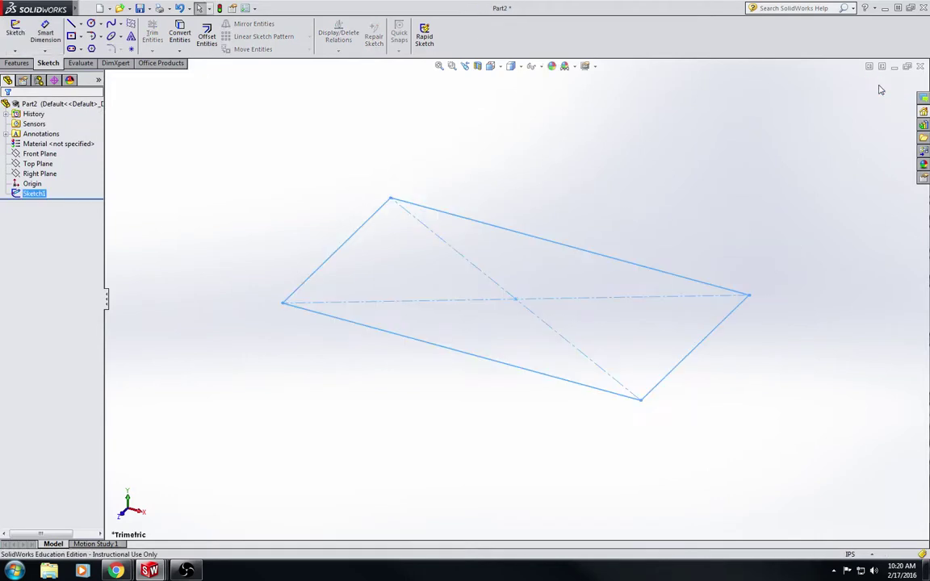
pyautogui.click(251, 214)
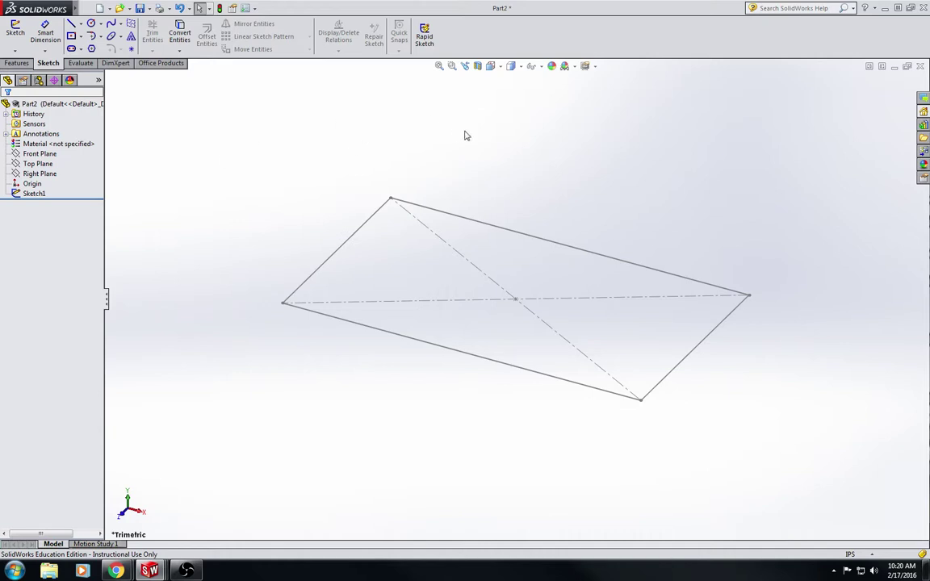
# - Create a reference plane offset 1 in above the Top Plane
pyautogui.click(16, 64)
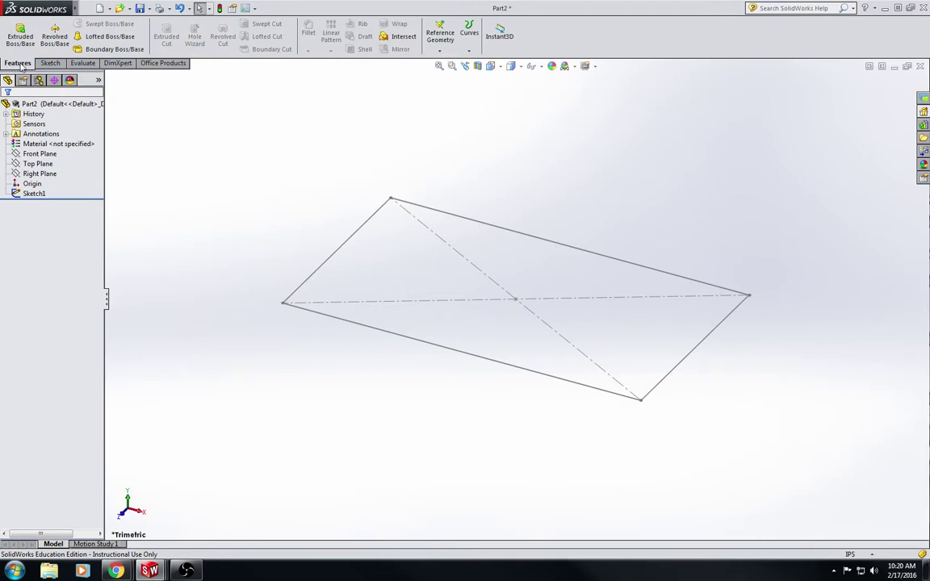
pyautogui.click(448, 43)
pyautogui.click(451, 62)
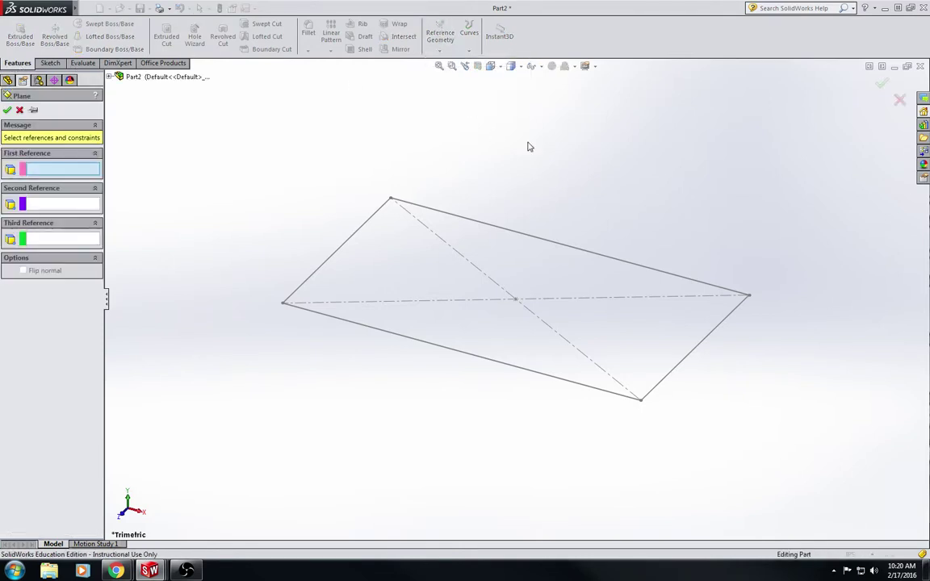
pyautogui.click(109, 77)
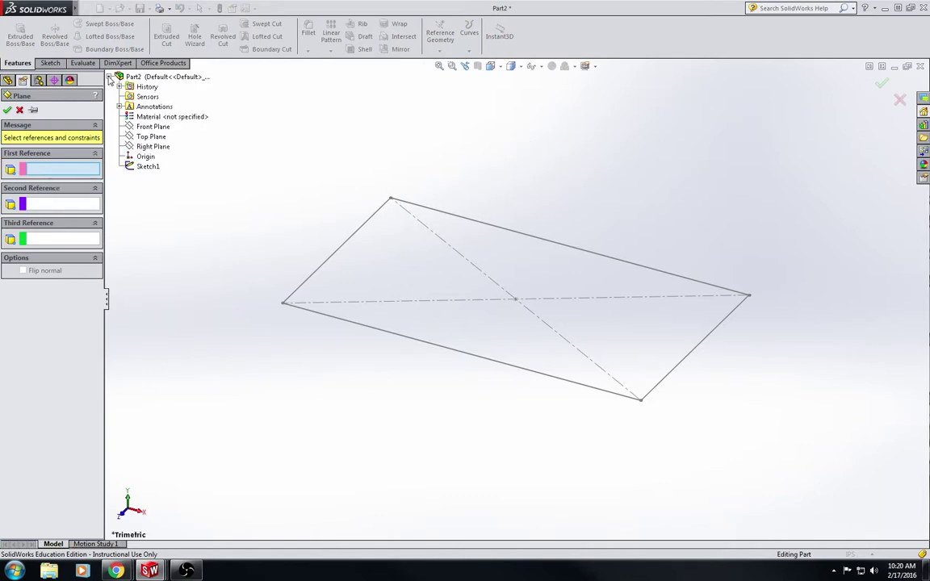
pyautogui.click(151, 137)
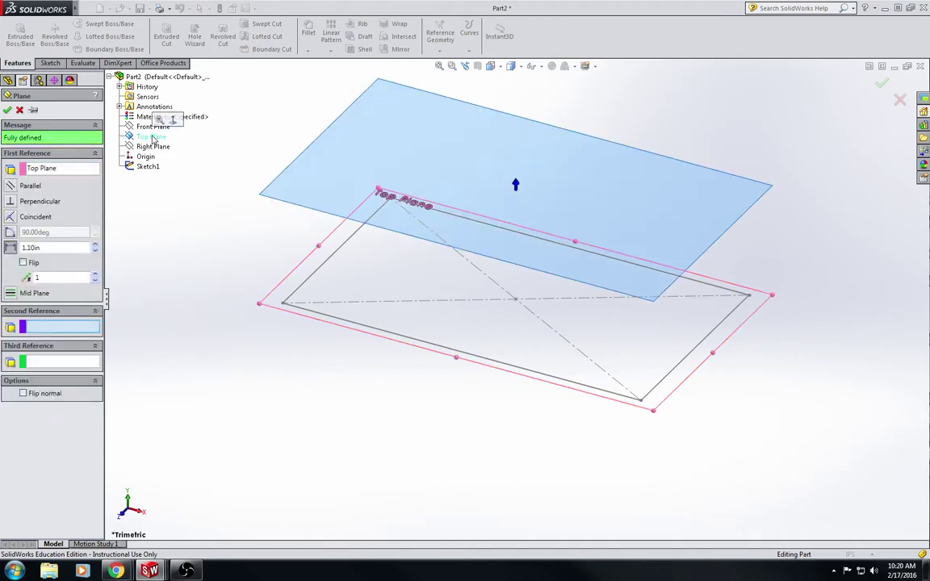
pyautogui.click(24, 248)
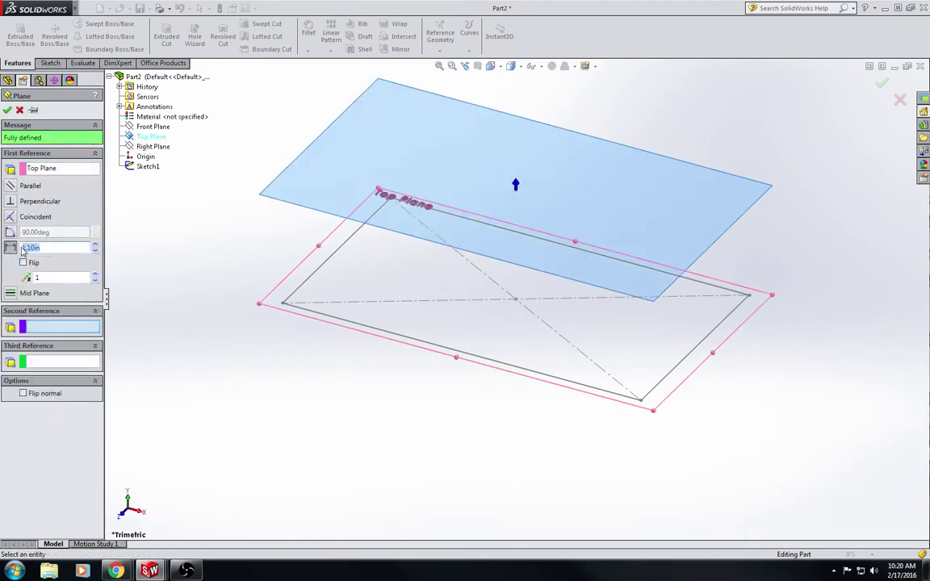
pyautogui.write('1')
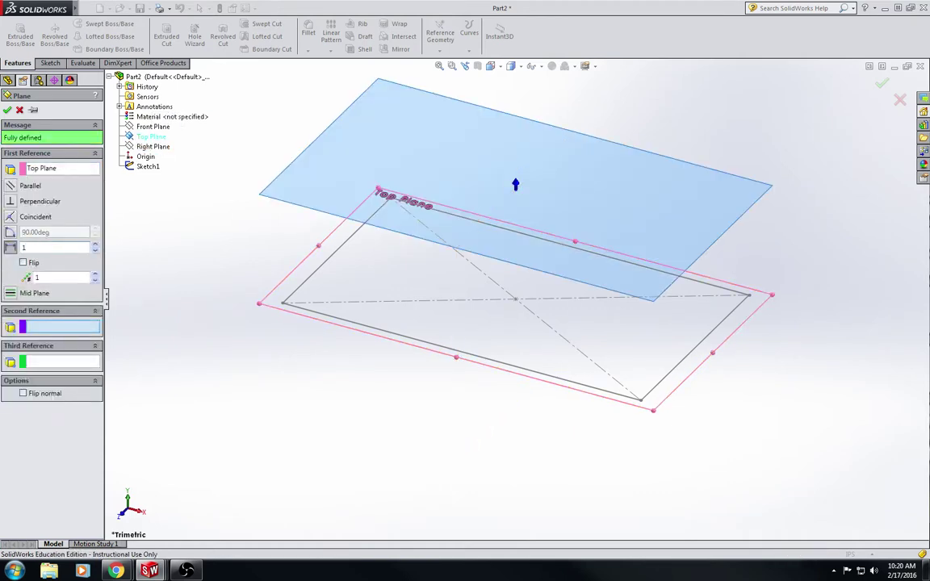
pyautogui.press('Return')
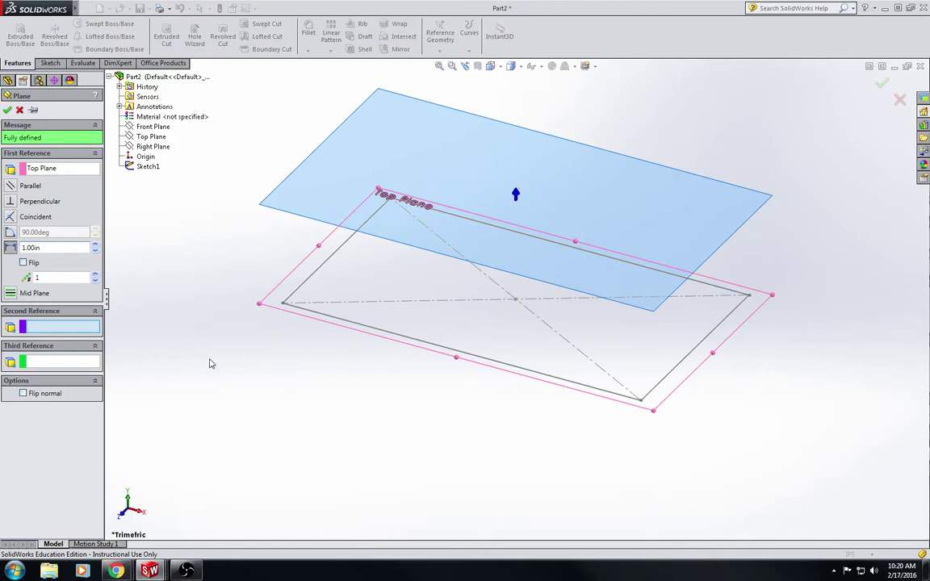
pyautogui.moveTo(267, 349)
pyautogui.mouseDown(button='middle')
pyautogui.moveTo(295, 359)
pyautogui.moveTo(297, 297)
pyautogui.moveTo(267, 311)
pyautogui.moveTo(177, 308)
pyautogui.moveTo(198, 347)
pyautogui.mouseUp(button='middle')
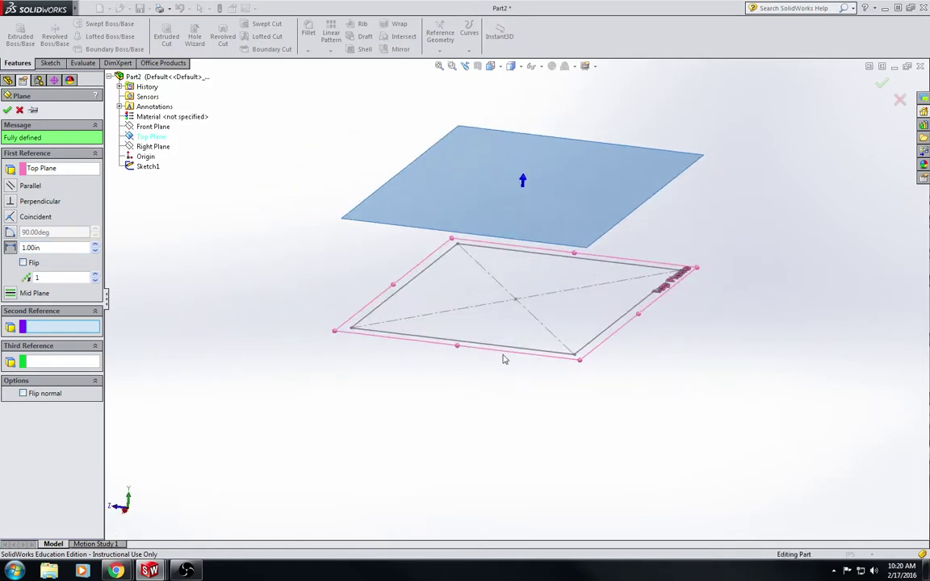
pyautogui.moveTo(467, 353)
pyautogui.mouseDown(button='middle')
pyautogui.moveTo(328, 332)
pyautogui.moveTo(429, 372)
pyautogui.moveTo(421, 368)
pyautogui.mouseUp(button='middle')
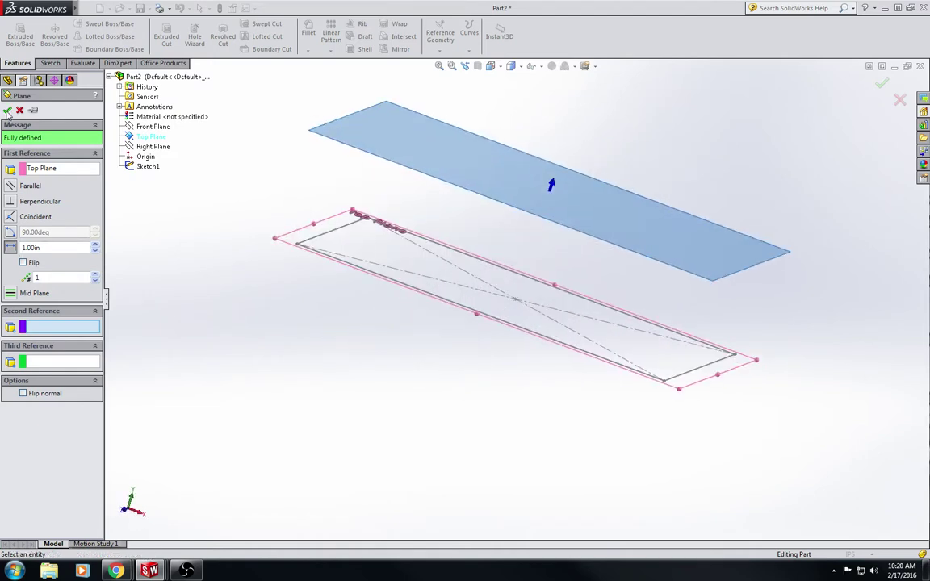
pyautogui.click(7, 110)
pyautogui.click(501, 68)
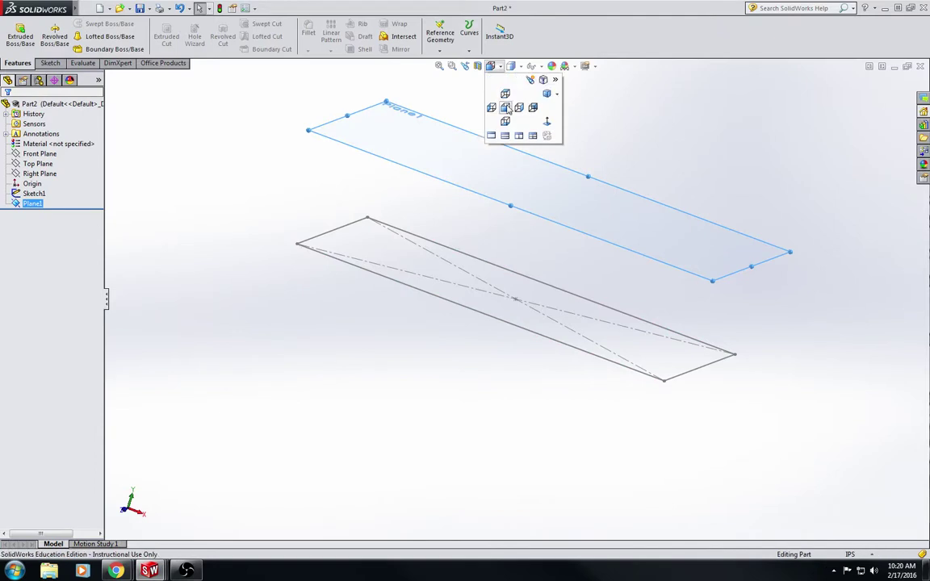
# - View the model from above and resize the offset plane's outline to a narrow strip beside the base rectangle's left edge
pyautogui.click(506, 95)
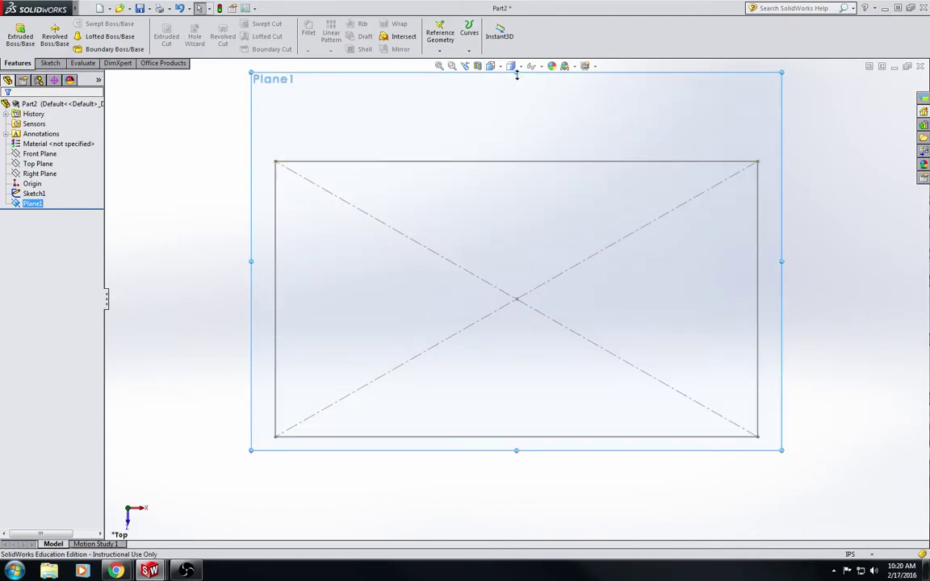
pyautogui.moveTo(516, 73); pyautogui.dragTo(513, 108)
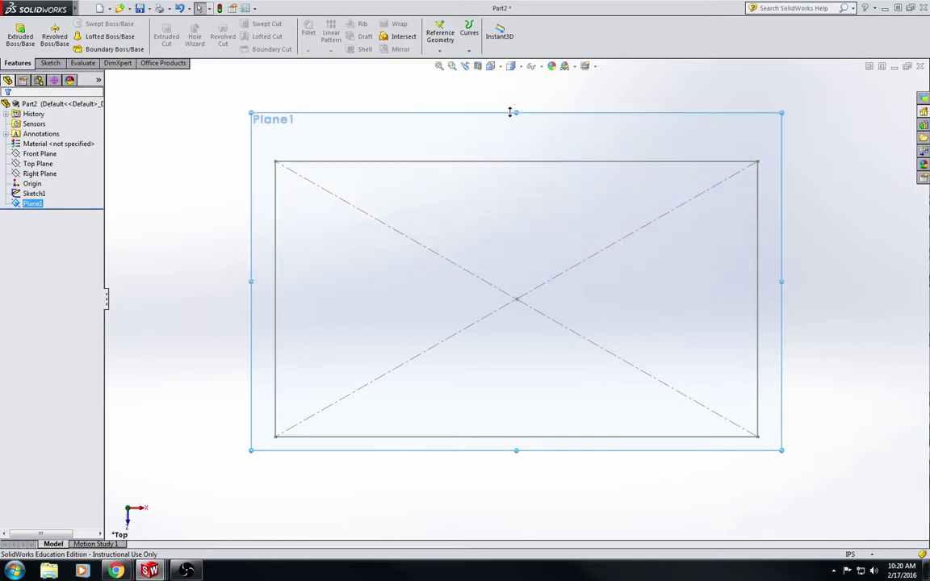
pyautogui.click(320, 75)
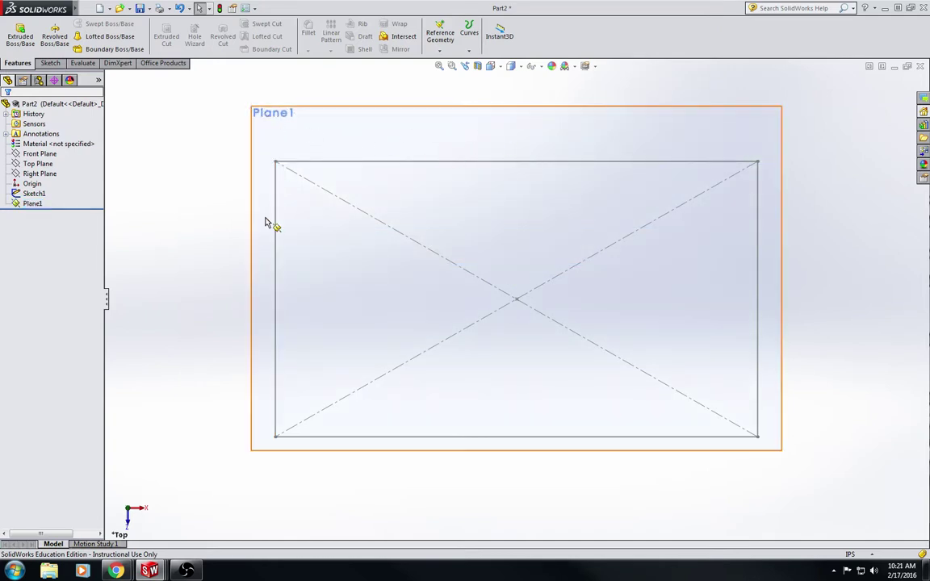
pyautogui.click(782, 252)
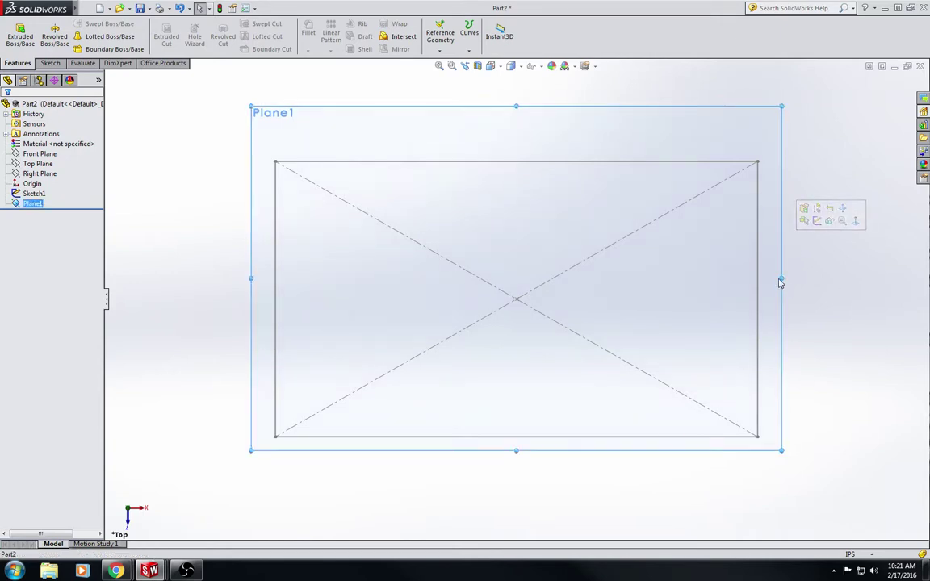
pyautogui.moveTo(781, 278); pyautogui.dragTo(118, 274)
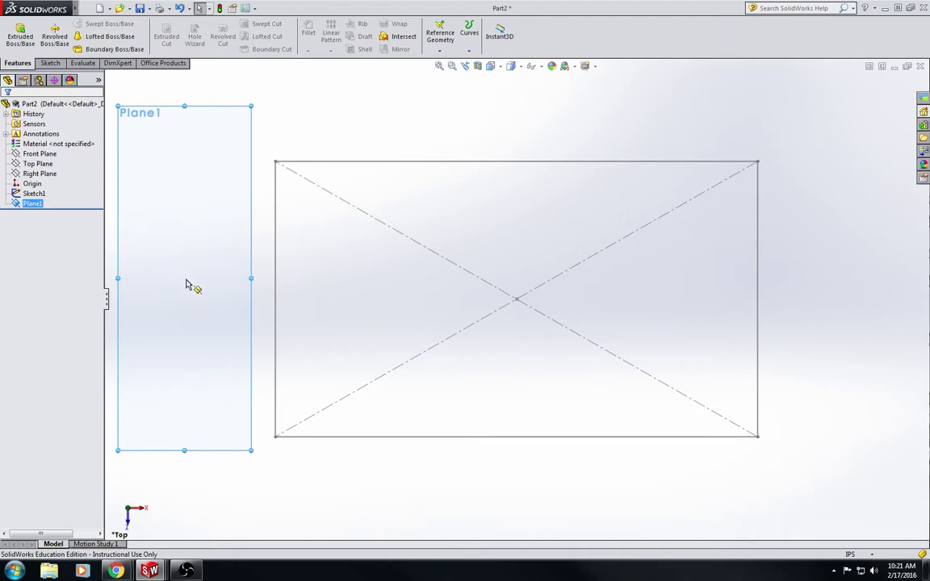
pyautogui.moveTo(250, 279); pyautogui.dragTo(214, 279)
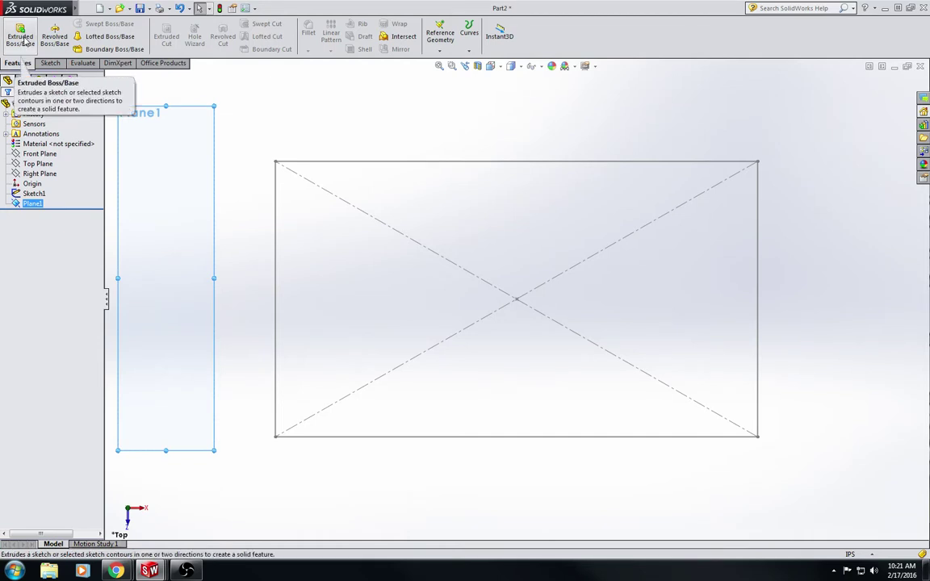
# - Sketch two horizontal lines on the offset plane, about 2.66 in long above the origin and about 2.70 in long below it
pyautogui.click(49, 63)
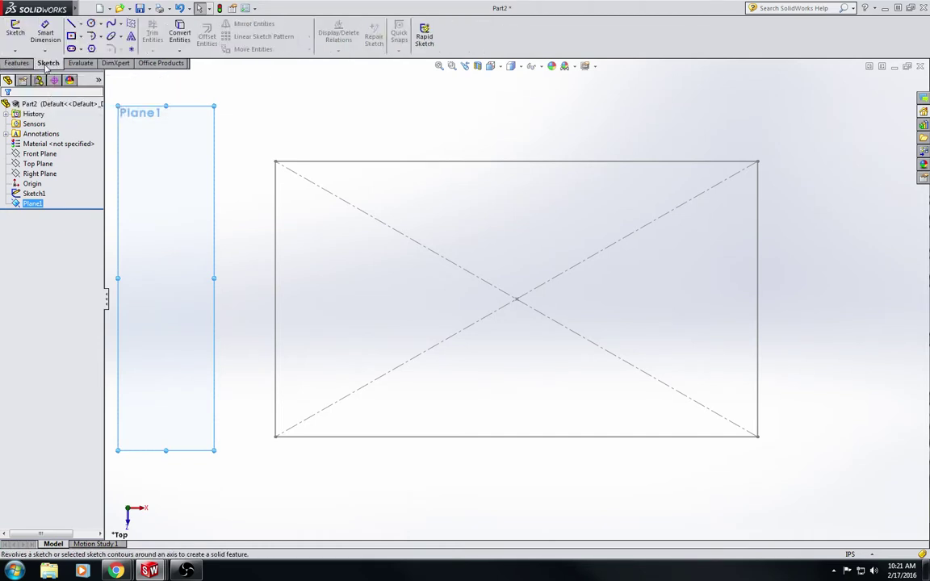
pyautogui.click(78, 26)
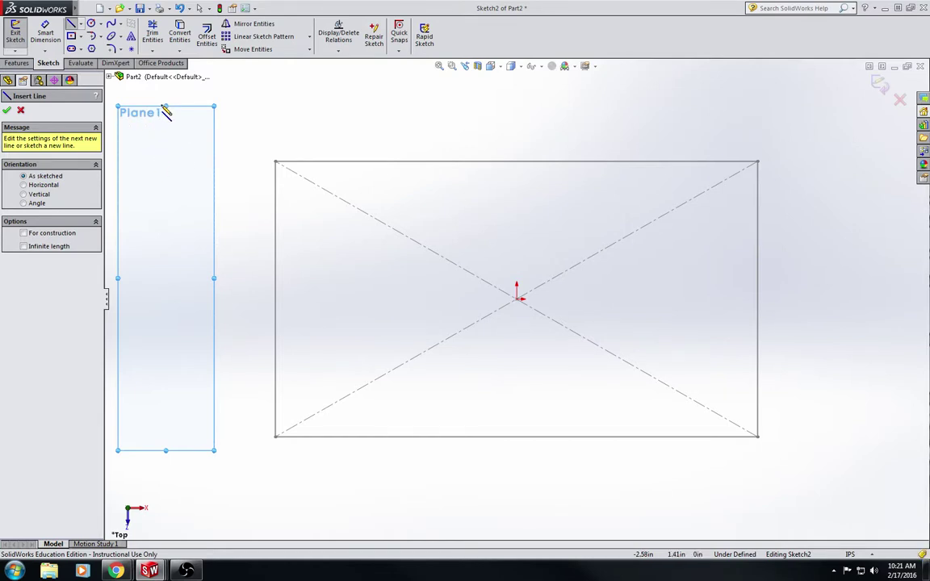
pyautogui.click(320, 228)
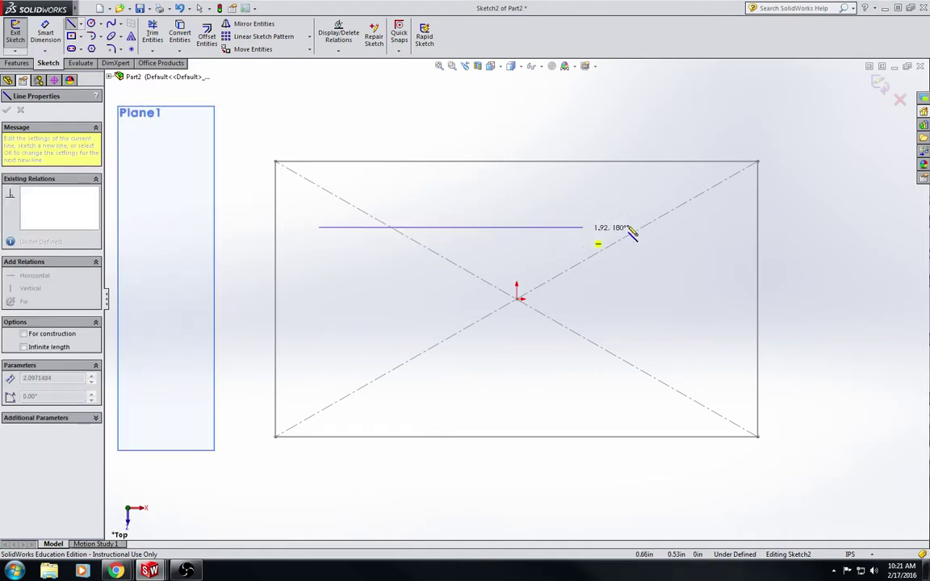
pyautogui.click(687, 229)
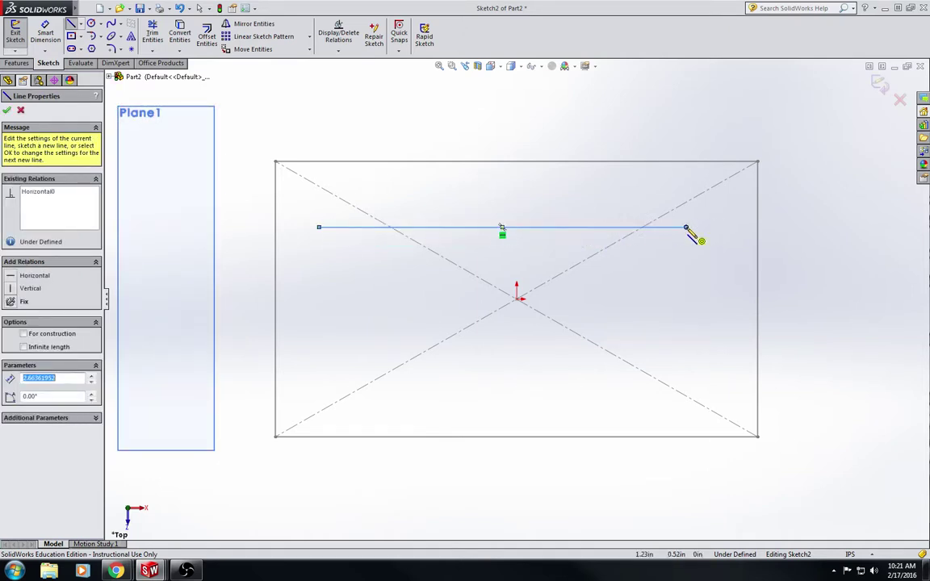
pyautogui.click(320, 347)
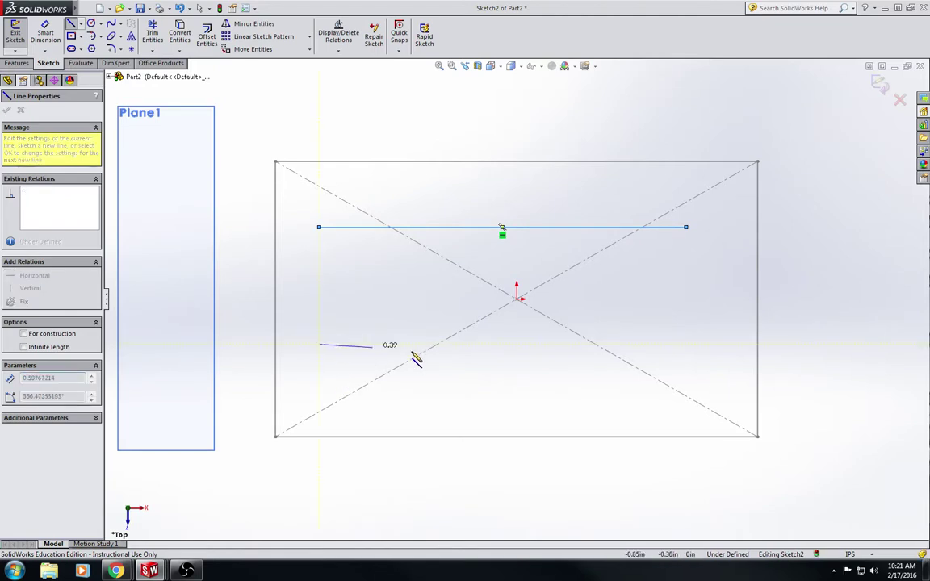
pyautogui.doubleClick(691, 345)
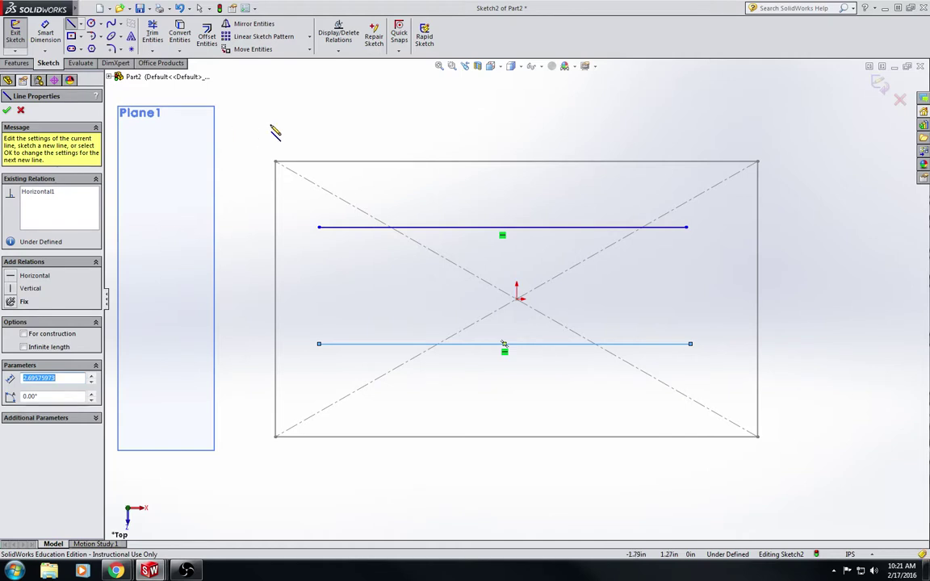
pyautogui.click(221, 115)
pyautogui.press('Escape')
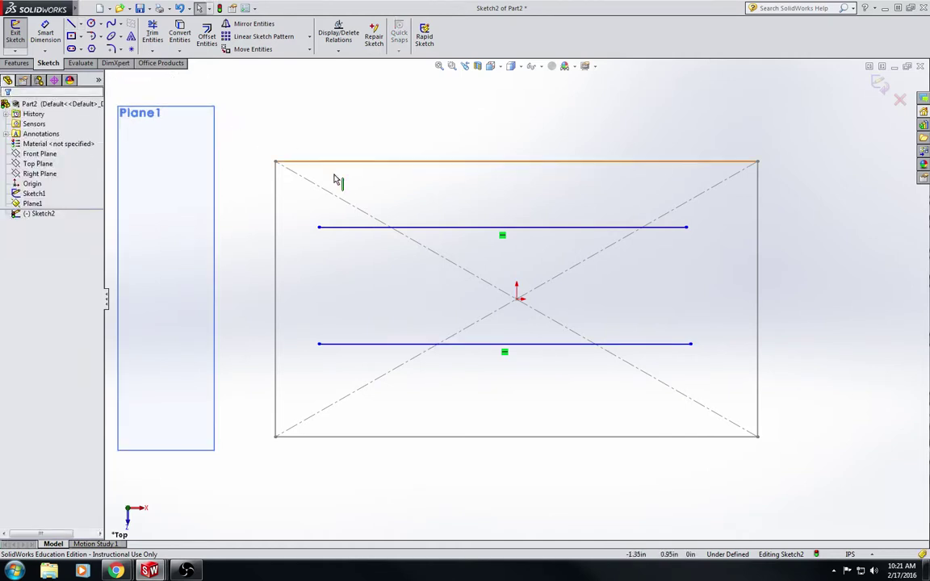
# - Add an Equal relation between the two horizontal lines
pyautogui.click(359, 227)
pyautogui.keyDown('ctrl'); pyautogui.click(378, 344); pyautogui.keyUp('ctrl')
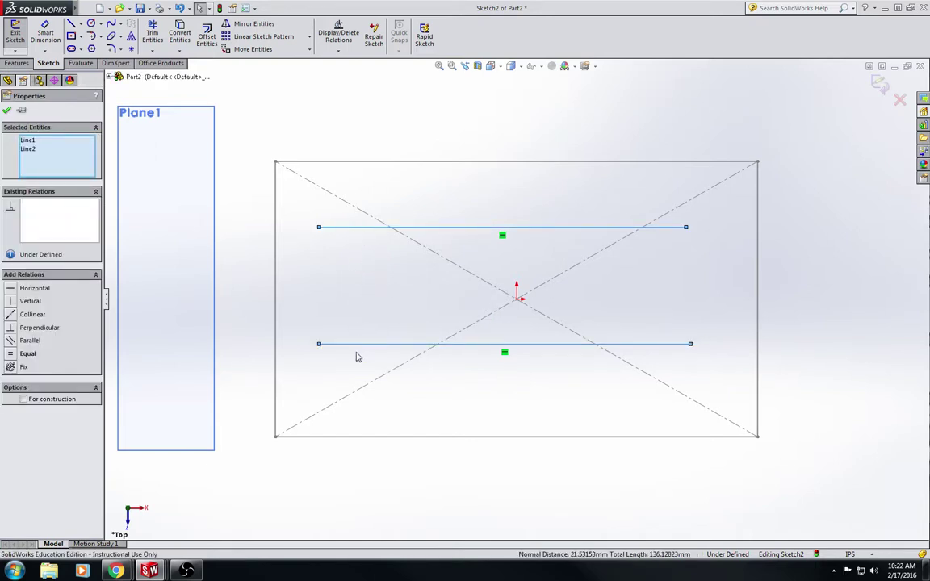
pyautogui.click(25, 354)
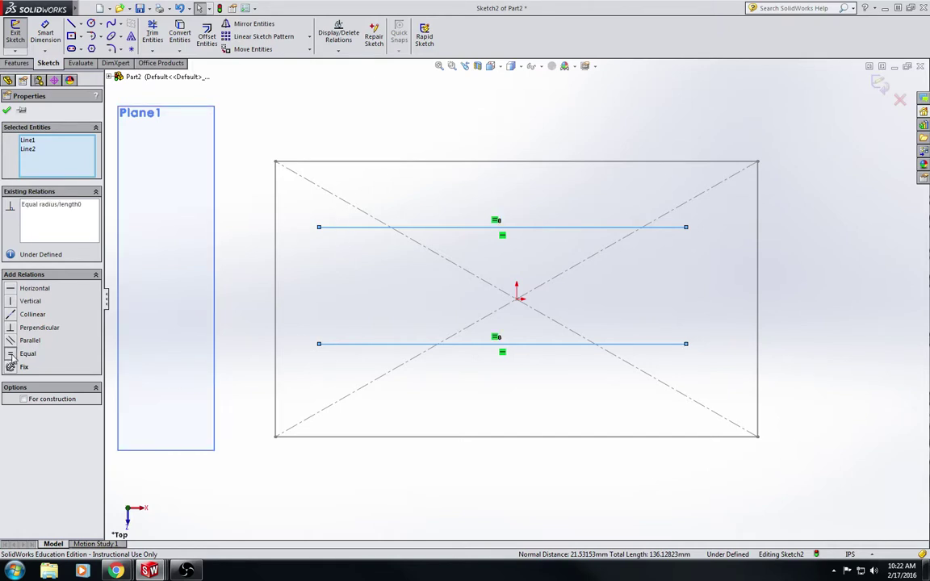
pyautogui.click(352, 124)
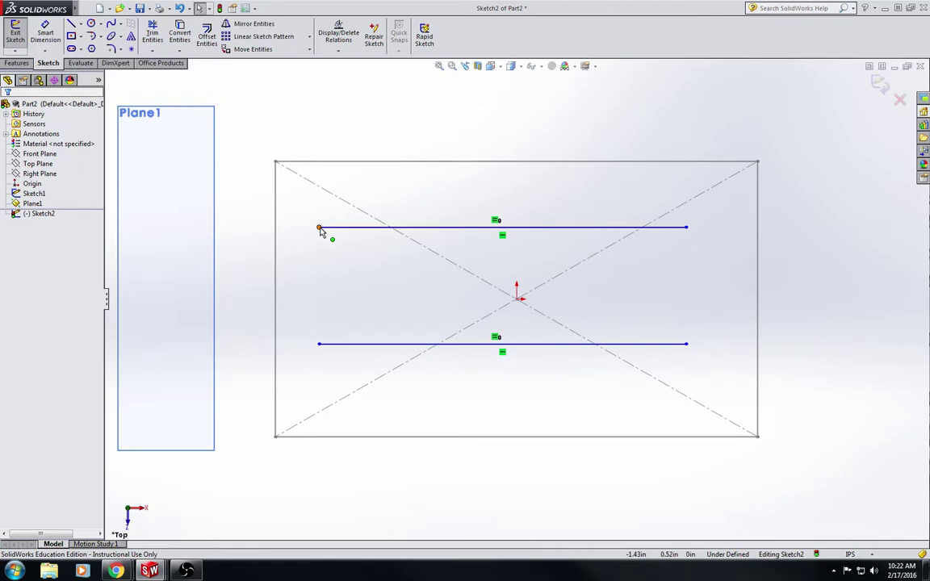
# - Align the two lines' left endpoints with a Vertical relation and move the lower line's right endpoint to about X 0.99, Y -0.48 in
pyautogui.click(320, 228)
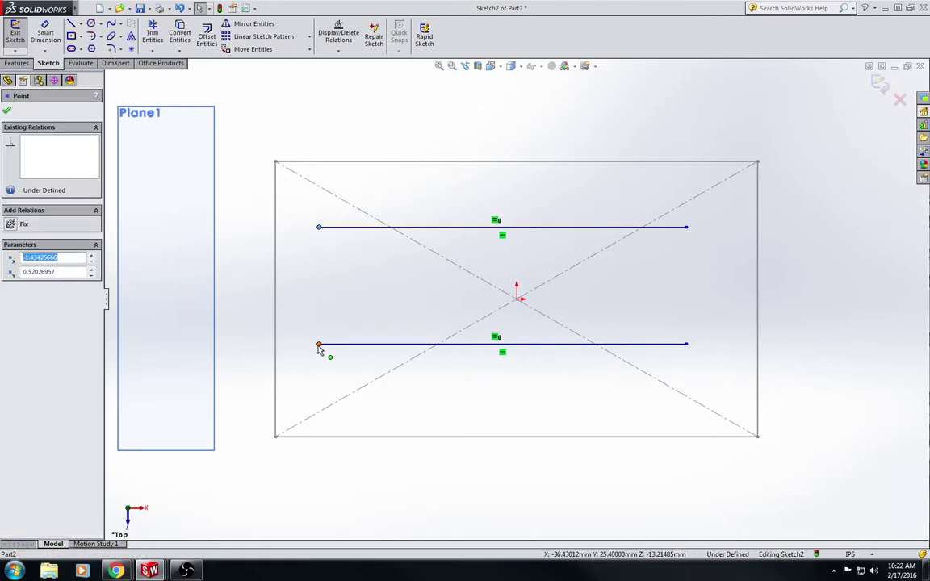
pyautogui.moveTo(320, 349); pyautogui.dragTo(452, 384)
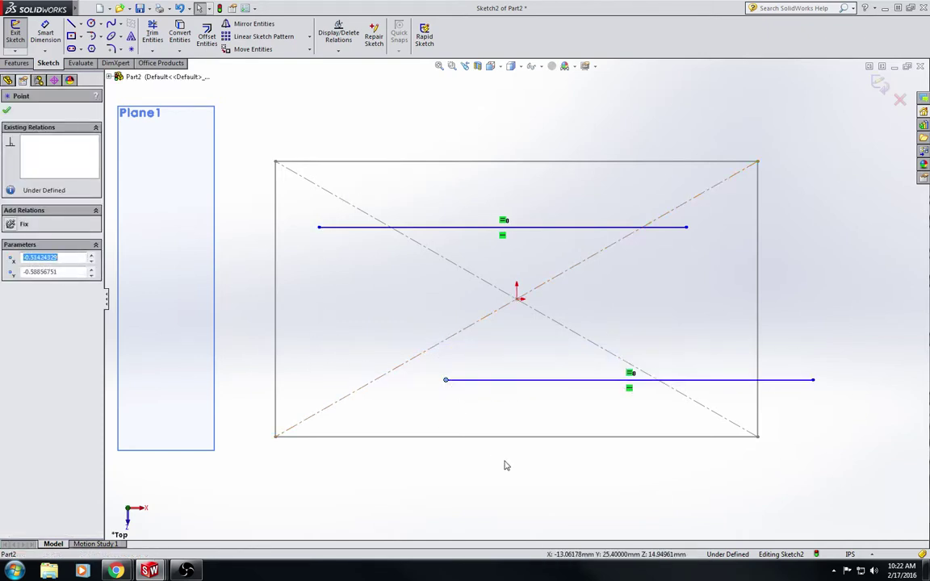
pyautogui.keyDown('ctrl'); pyautogui.click(320, 230); pyautogui.keyUp('ctrl')
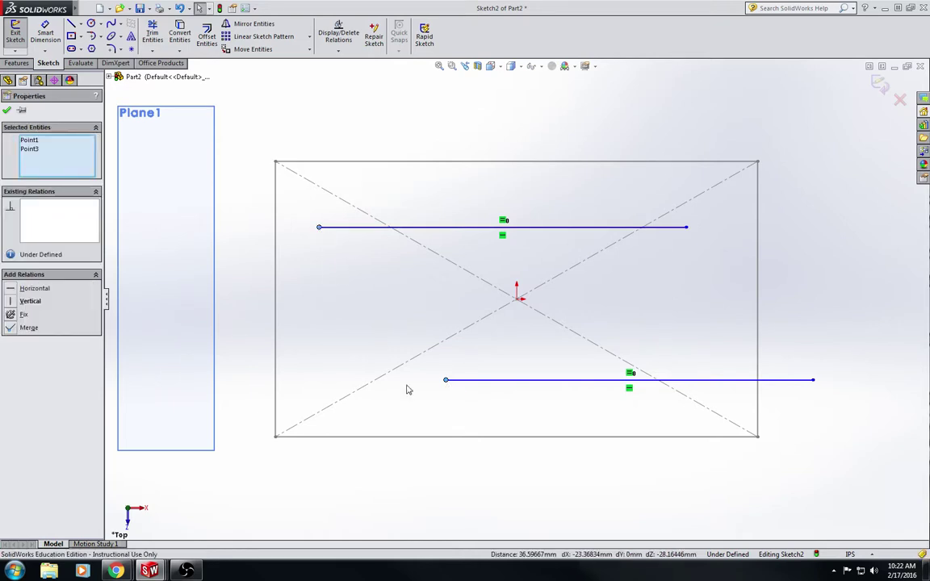
pyautogui.click(11, 303)
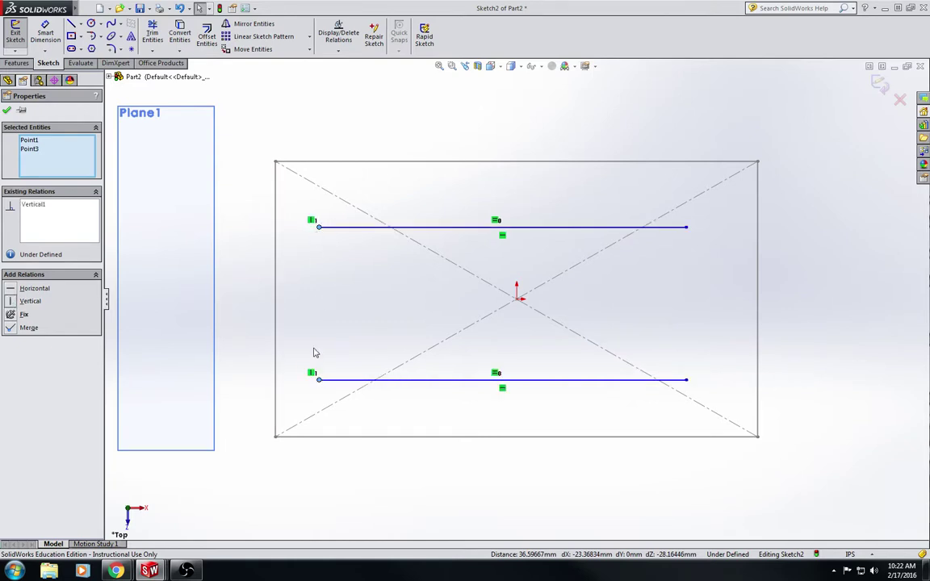
pyautogui.click(7, 113)
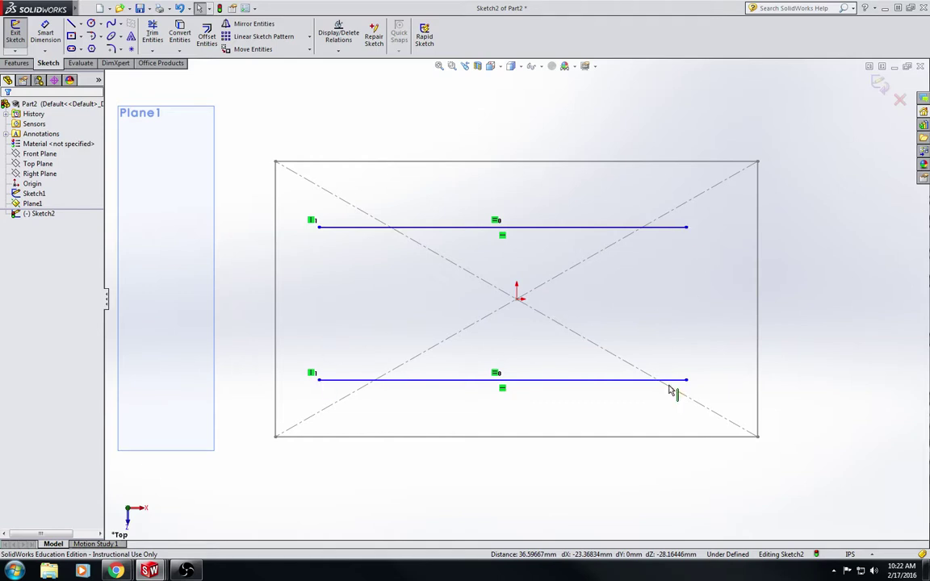
pyautogui.moveTo(687, 382); pyautogui.dragTo(656, 372)
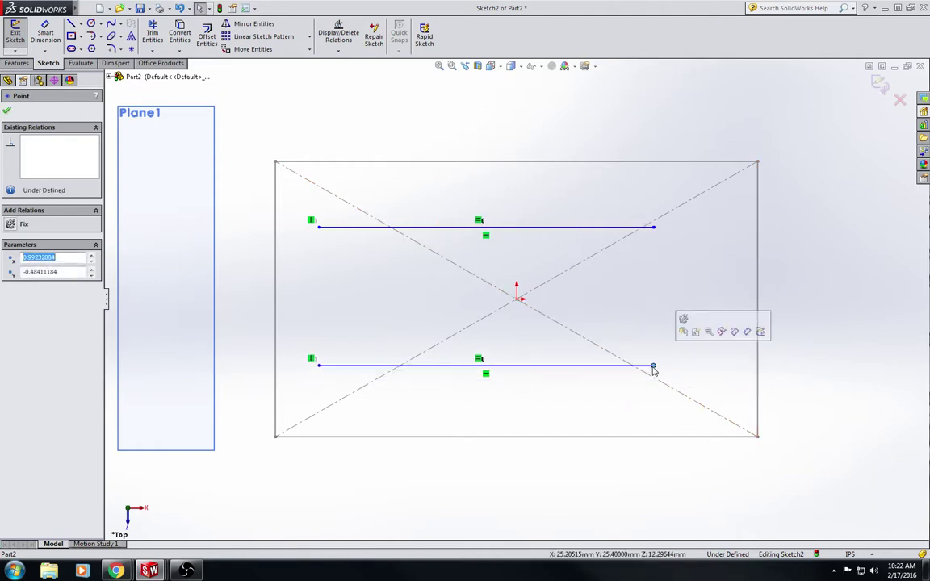
pyautogui.click(385, 142)
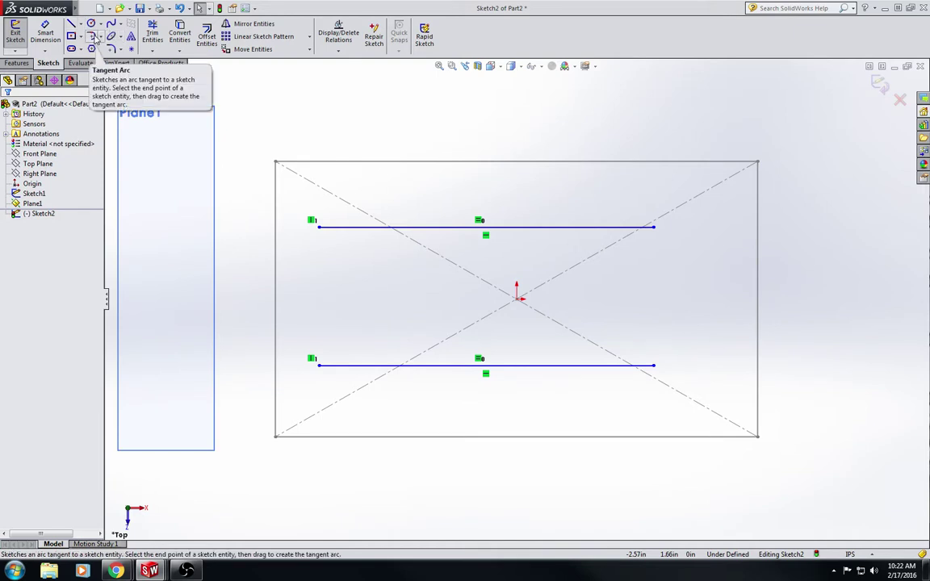
# - Close both ends of the profile with tangent arcs joining the endpoints of the upper and lower lines
pyautogui.click(100, 36)
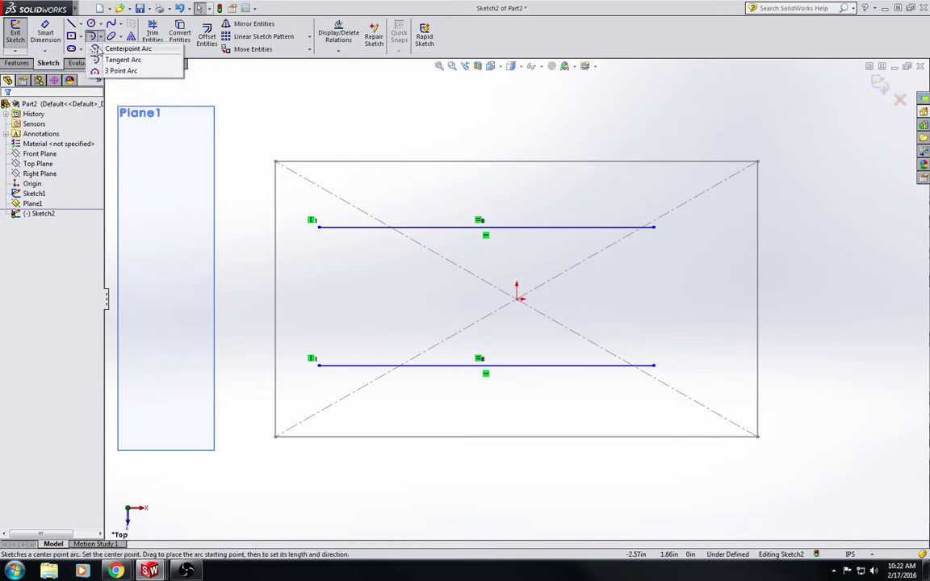
pyautogui.click(103, 61)
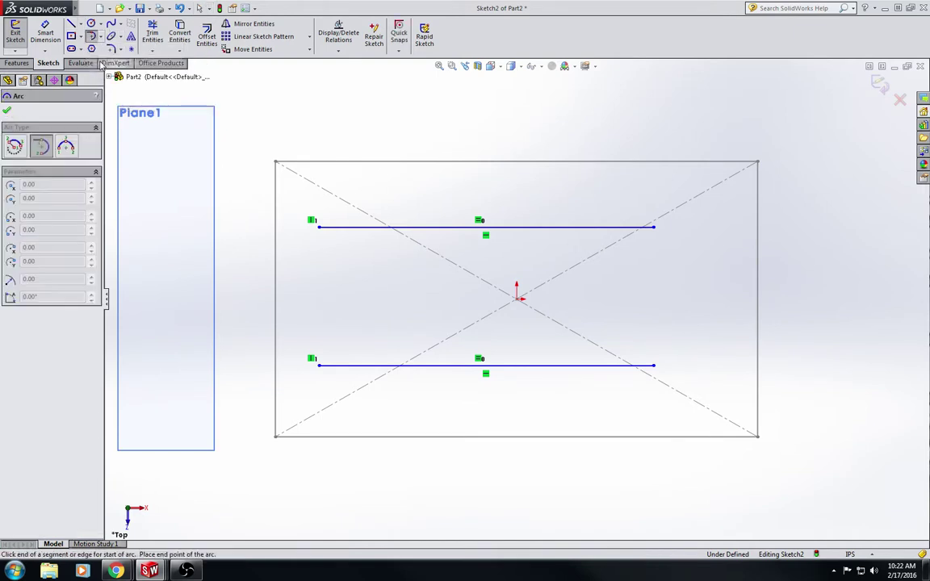
pyautogui.click(319, 228)
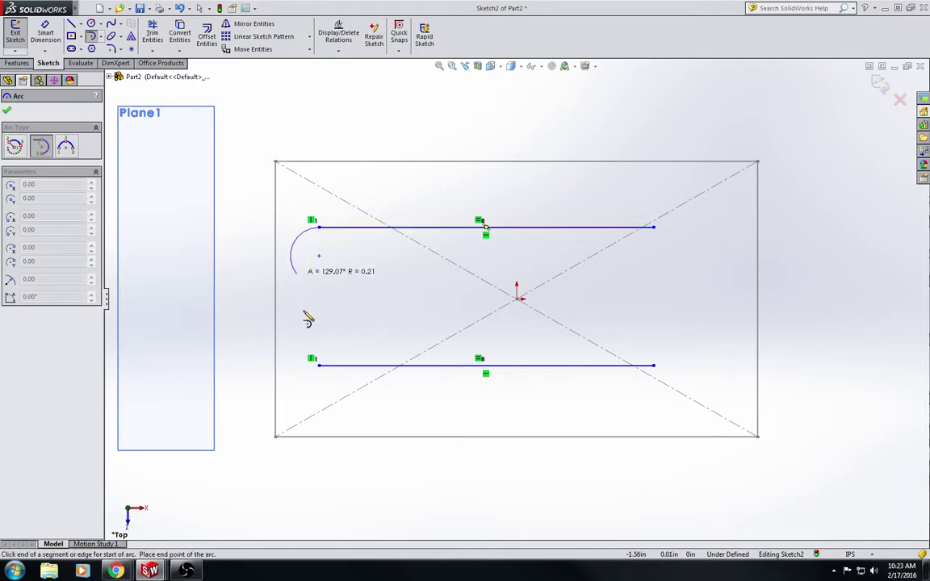
pyautogui.click(320, 368)
pyautogui.click(654, 228)
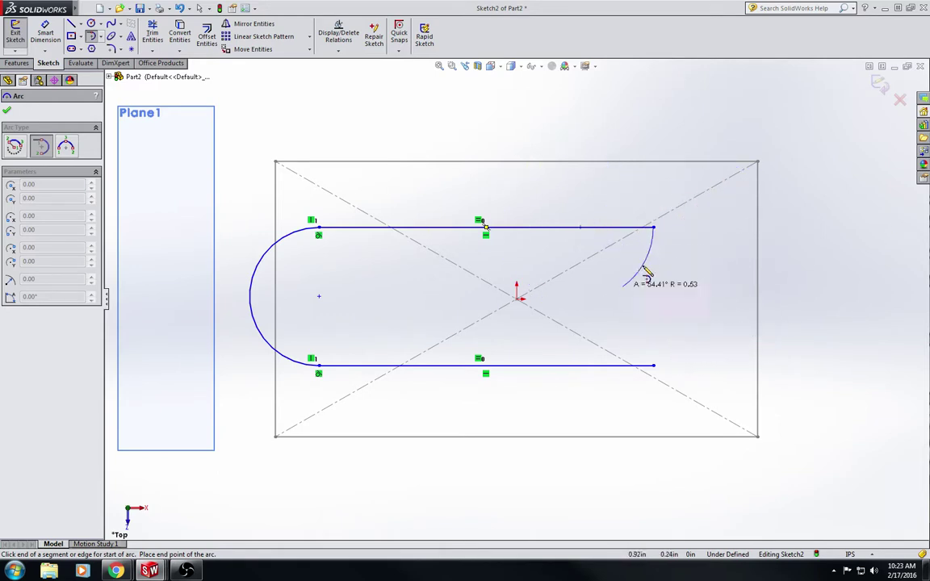
pyautogui.click(653, 366)
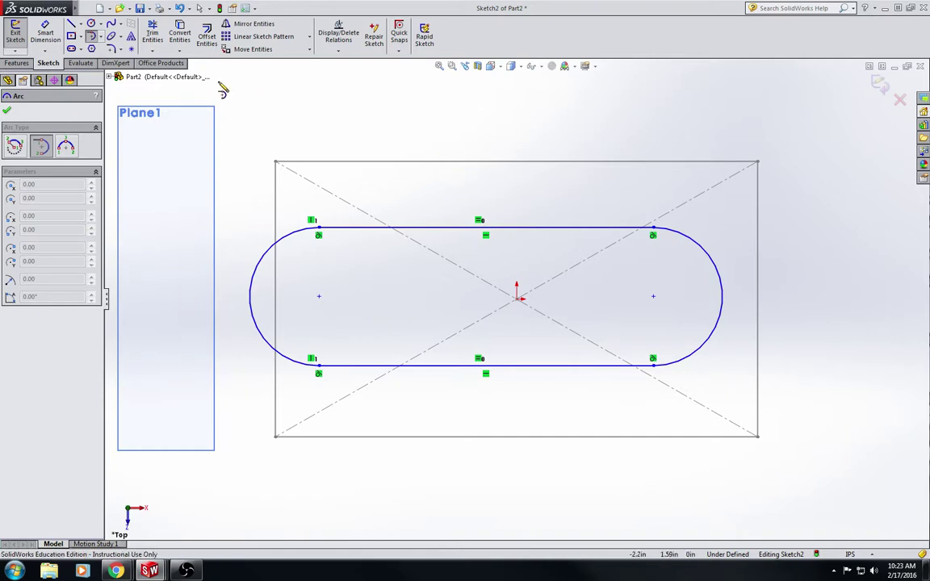
# - Draw a diagonal centerline from the lower line's left endpoint to the upper line's right endpoint
pyautogui.click(80, 25)
pyautogui.click(90, 44)
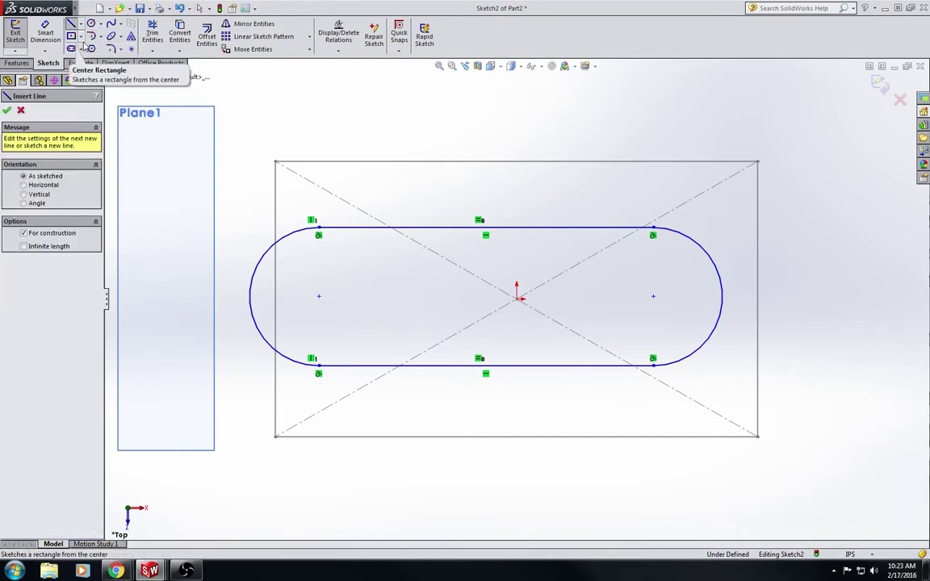
pyautogui.click(318, 366)
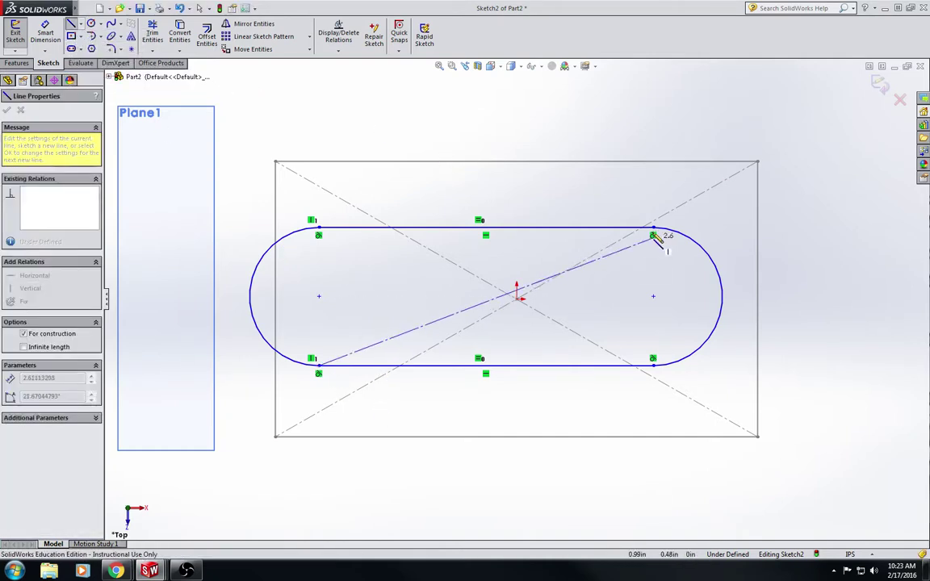
pyautogui.click(654, 231)
pyautogui.press('Escape')
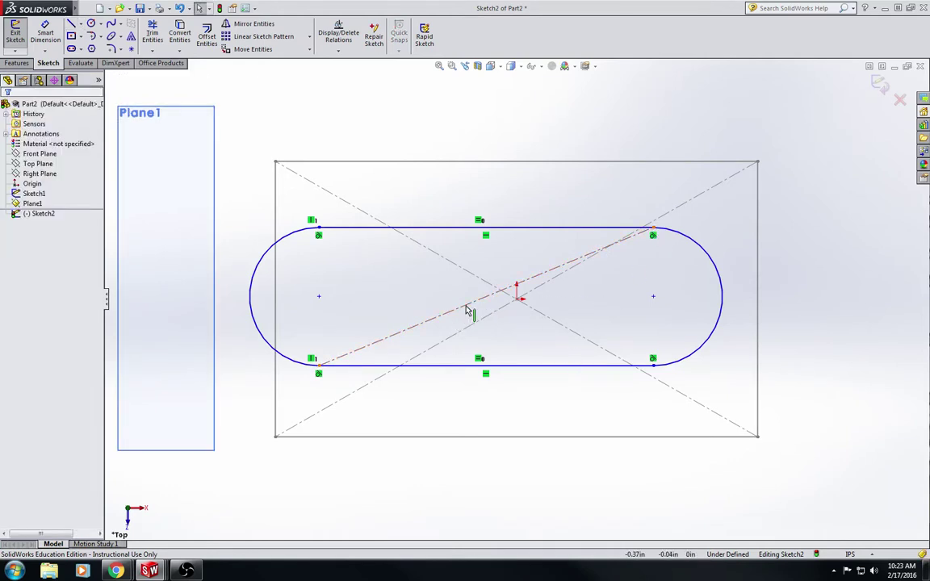
# - Centre the slot profile by adding a Midpoint relation between its diagonal centerline and the origin
pyautogui.click(466, 311)
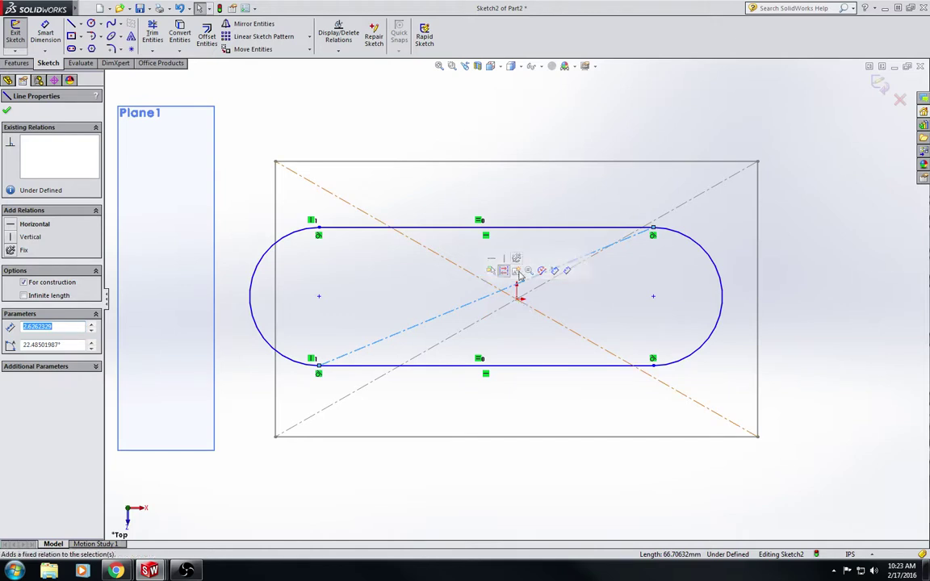
pyautogui.moveTo(540, 204); pyautogui.dragTo(536, 160, button='middle')
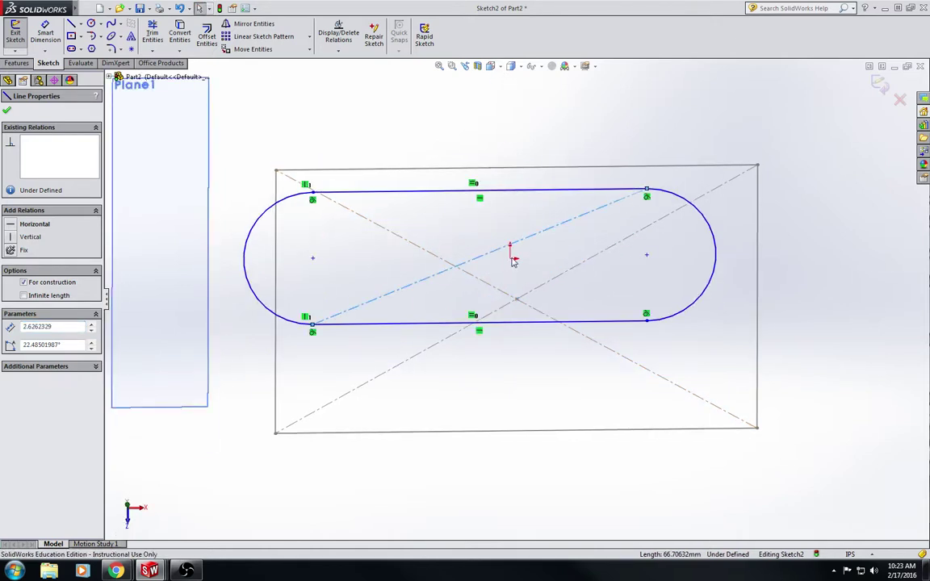
pyautogui.press('space')
pyautogui.click(549, 249)
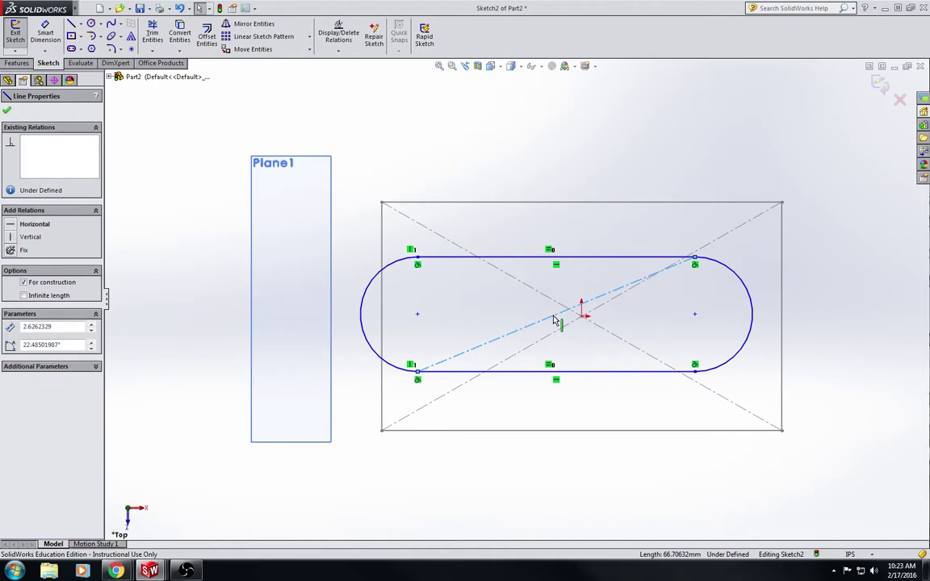
pyautogui.keyDown('ctrl'); pyautogui.click(582, 316); pyautogui.keyUp('ctrl')
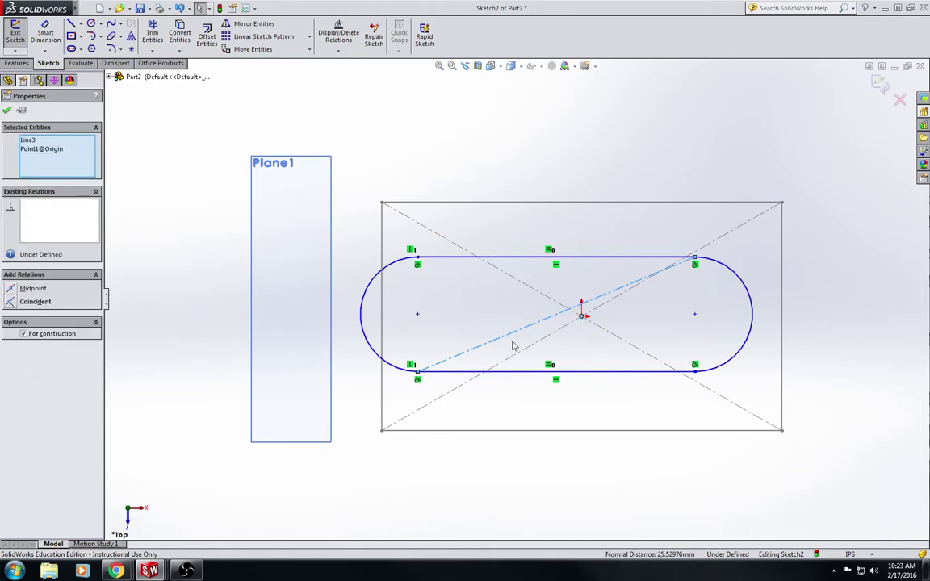
pyautogui.click(11, 291)
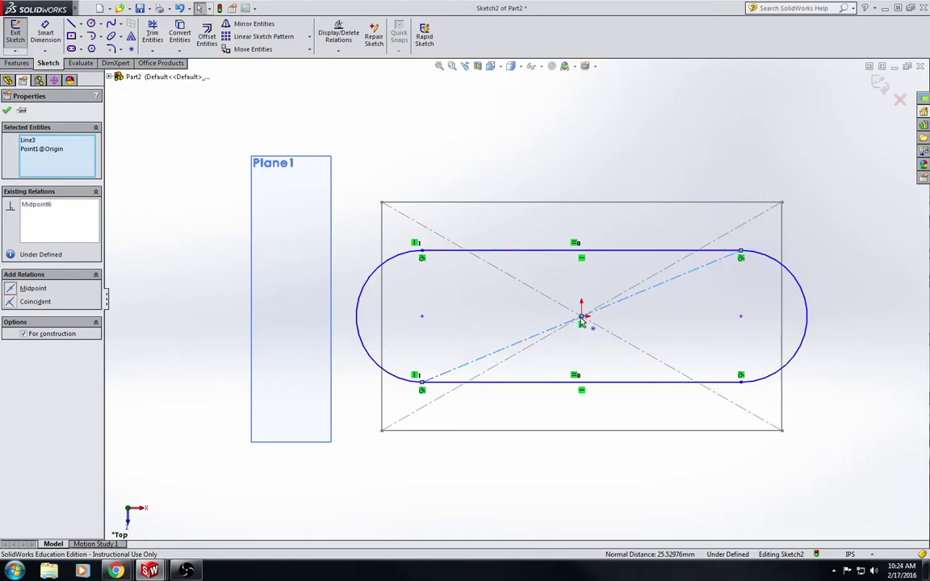
# - Dimension the distance between the slot profile's two horizontal lines and set it to 1 in
pyautogui.click(45, 36)
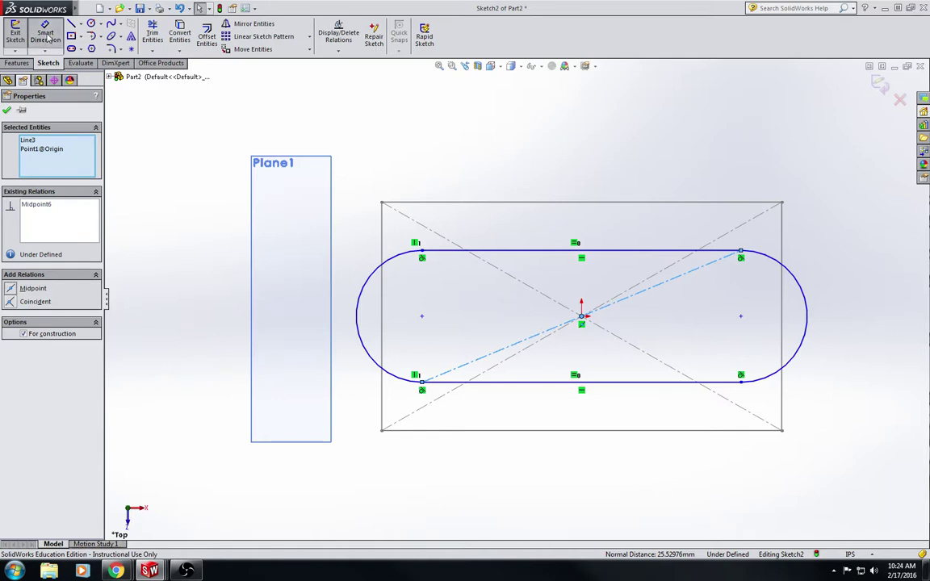
pyautogui.click(443, 256)
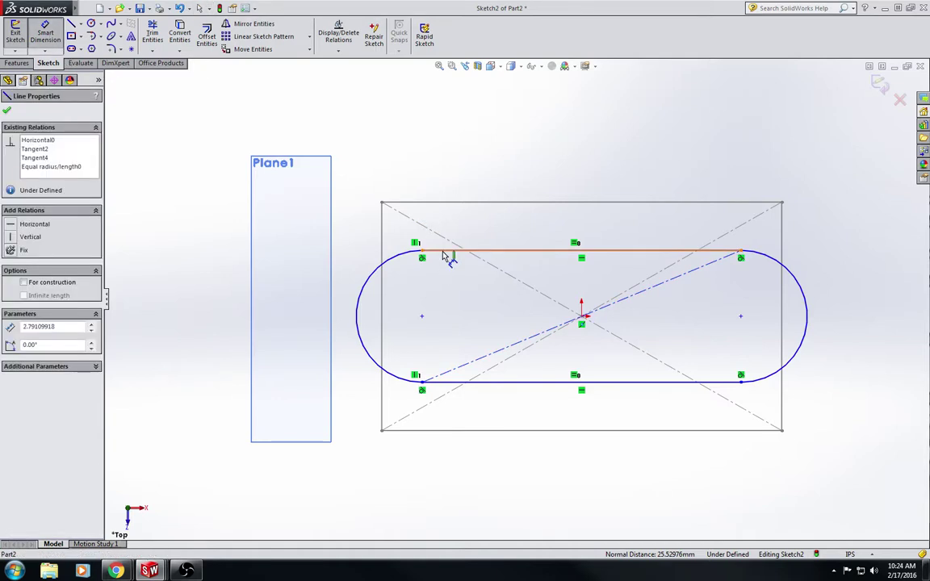
pyautogui.click(461, 386)
pyautogui.click(847, 310)
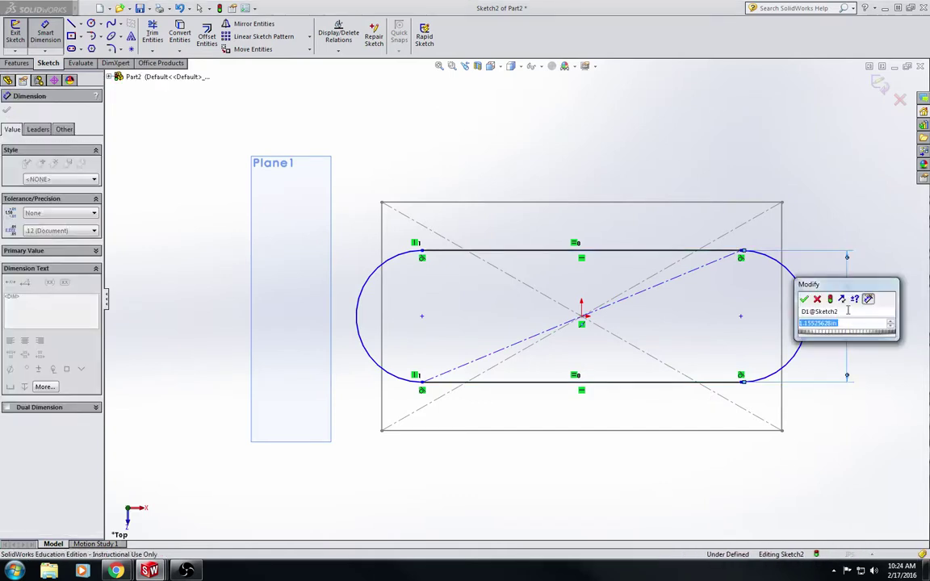
pyautogui.write('1')
pyautogui.press('Return')
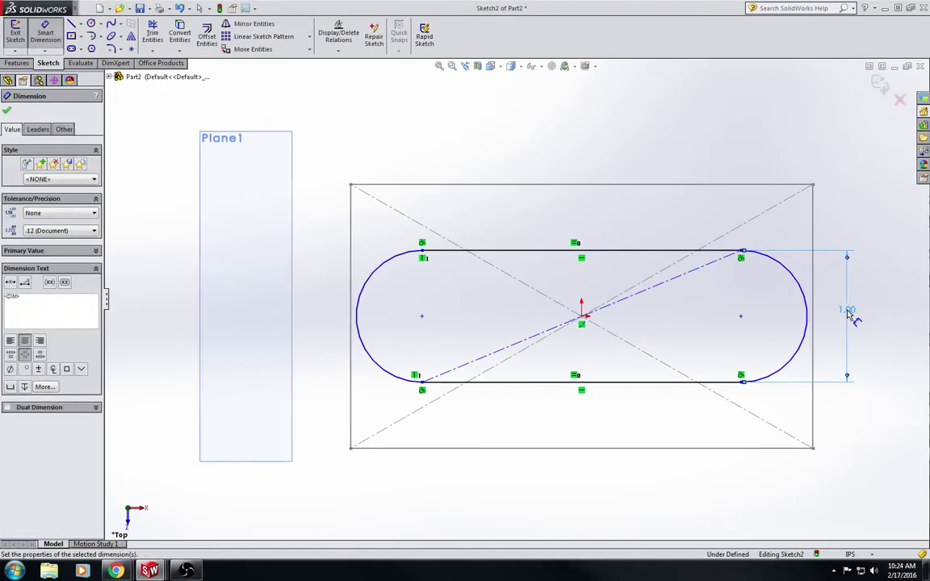
# - Dimension the slot's upper horizontal line to 3.5 in and exit the sketch
pyautogui.click(610, 251)
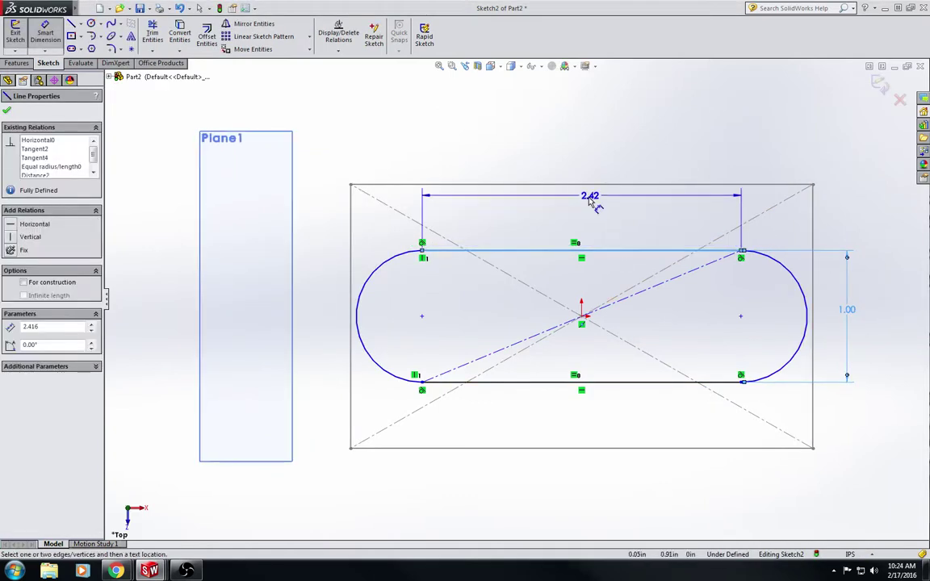
pyautogui.click(573, 201)
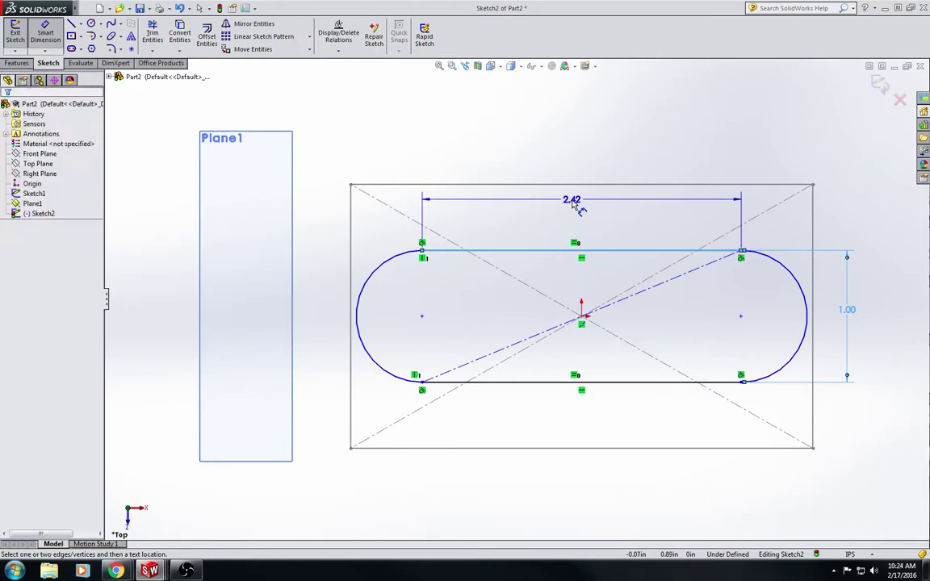
pyautogui.write('3.5')
pyautogui.press('Return')
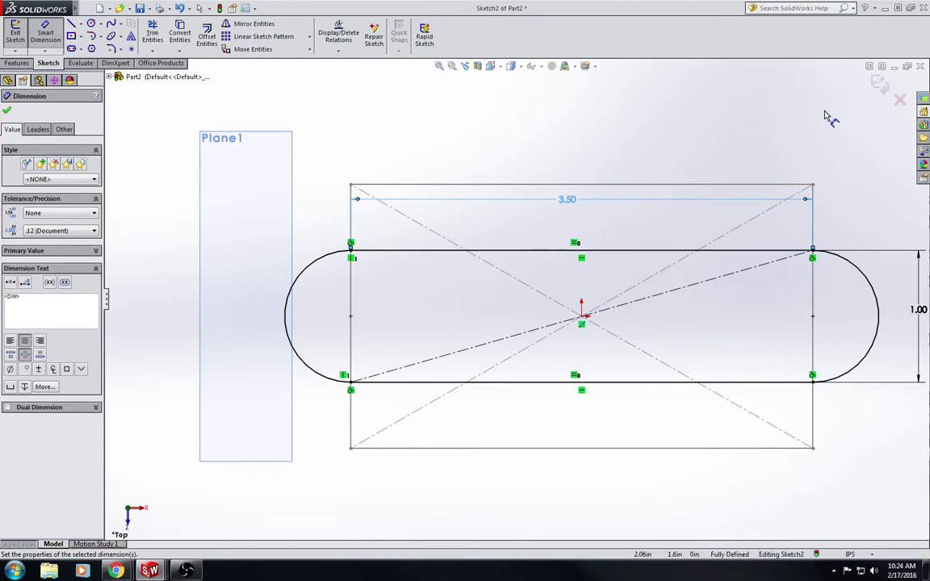
pyautogui.click(882, 87)
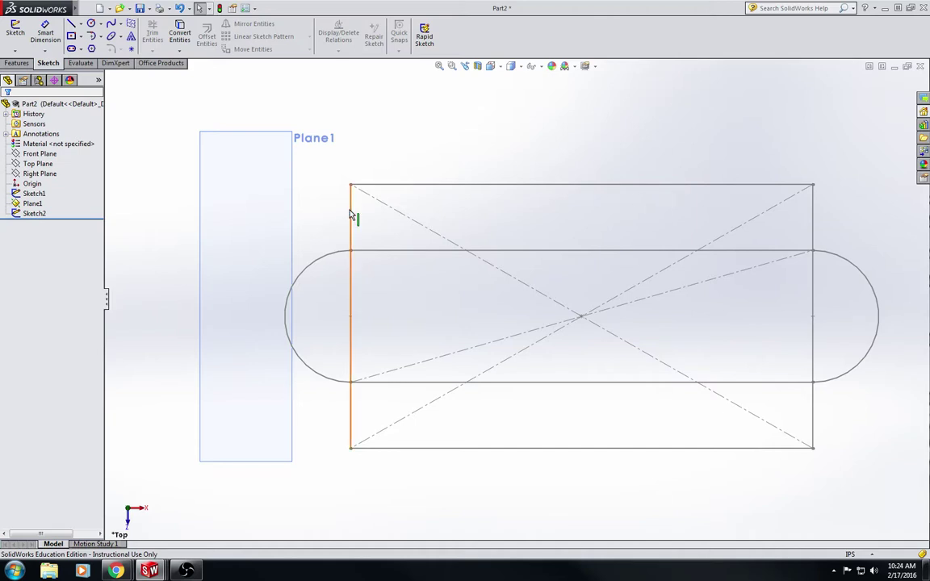
# - Edit Sketch1, set the base rectangle's horizontal dimension to 5.5 in, and exit the sketch
pyautogui.click(36, 195)
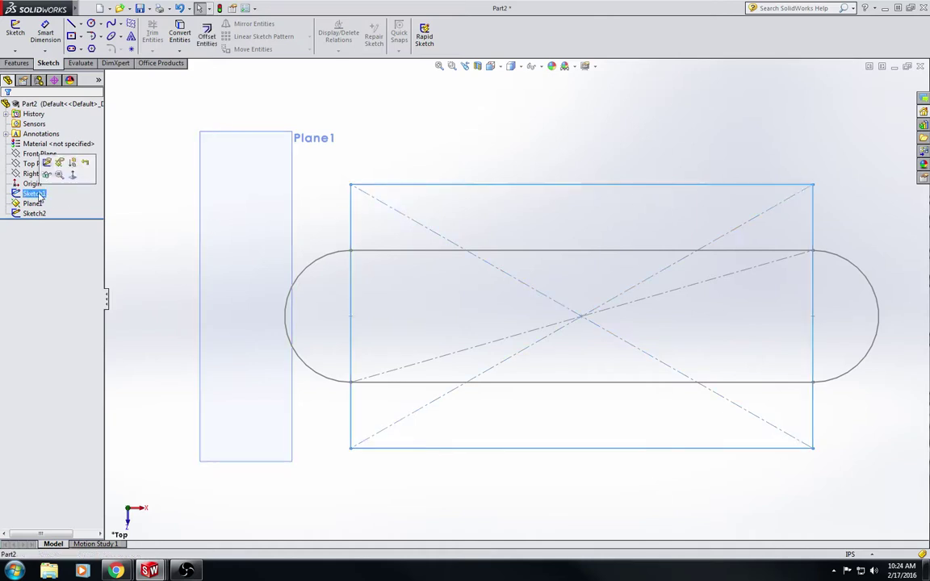
pyautogui.rightClick(39, 198)
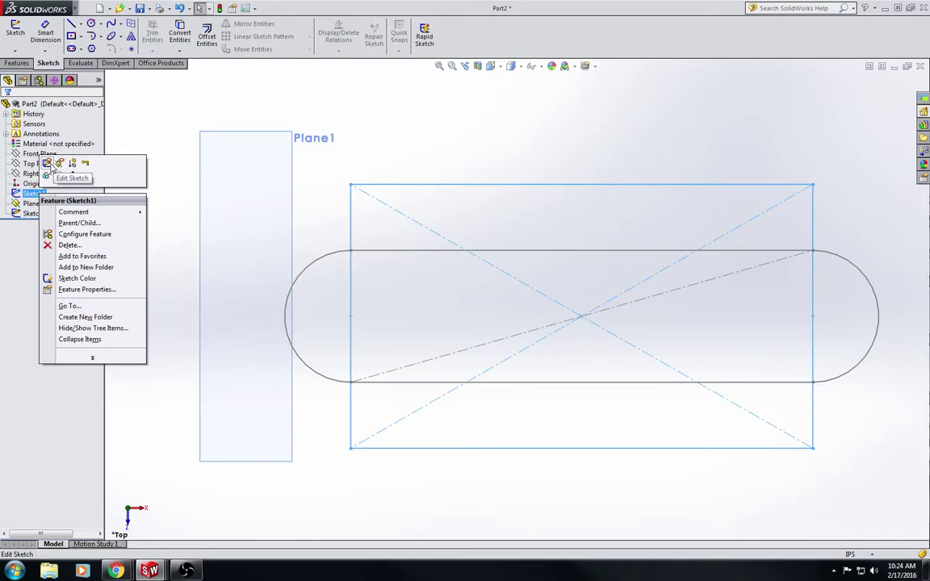
pyautogui.click(48, 165)
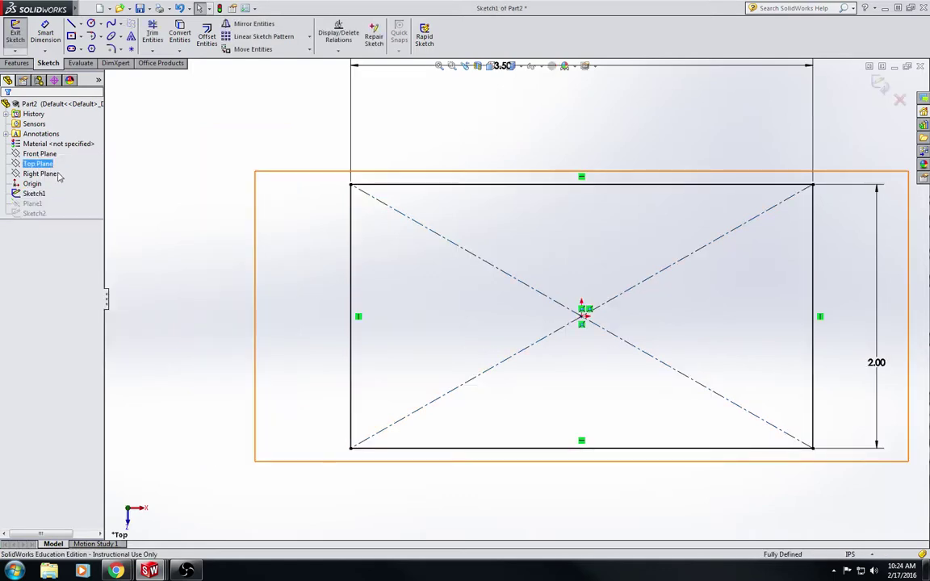
pyautogui.scroll(1, 538, 110)
pyautogui.click(500, 106)
pyautogui.doubleClick(500, 105)
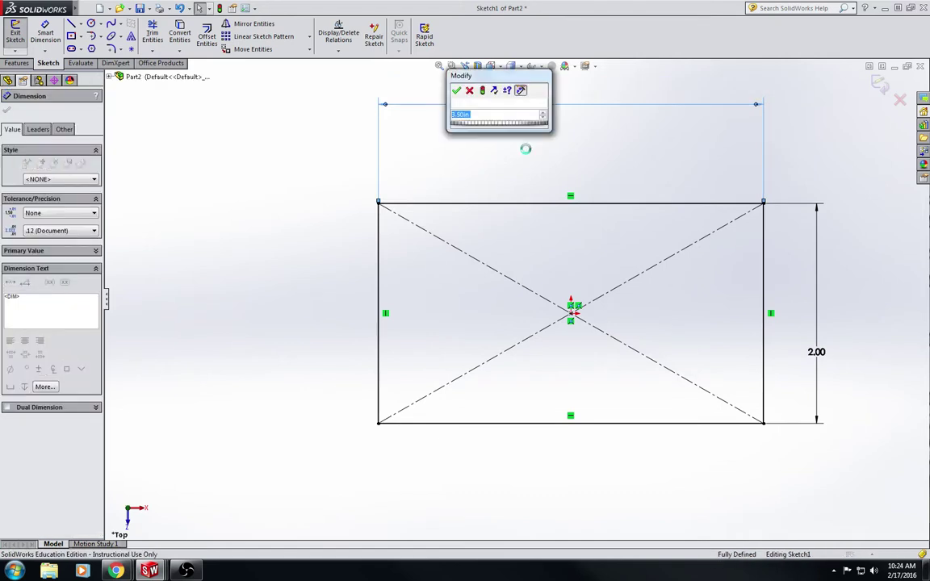
pyautogui.write('5.5')
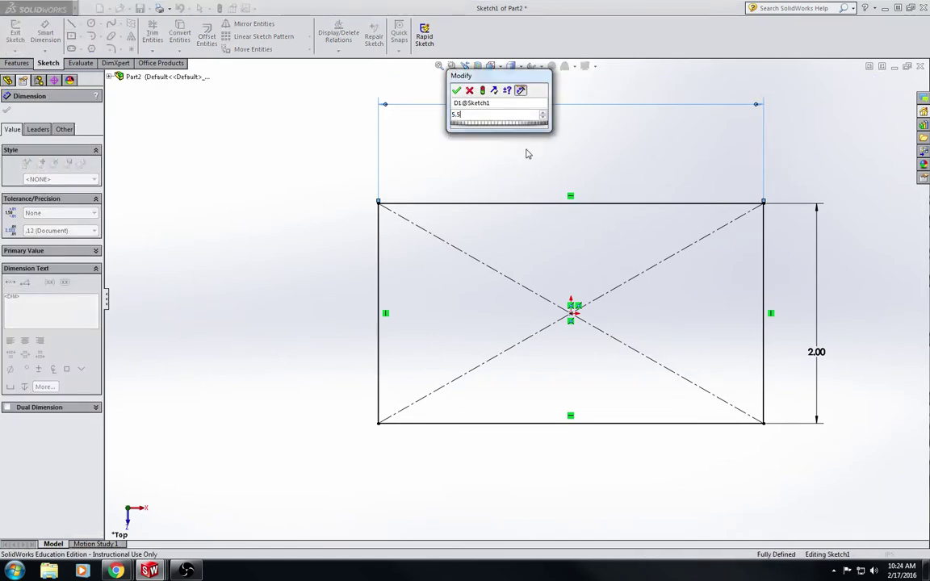
pyautogui.press('Return')
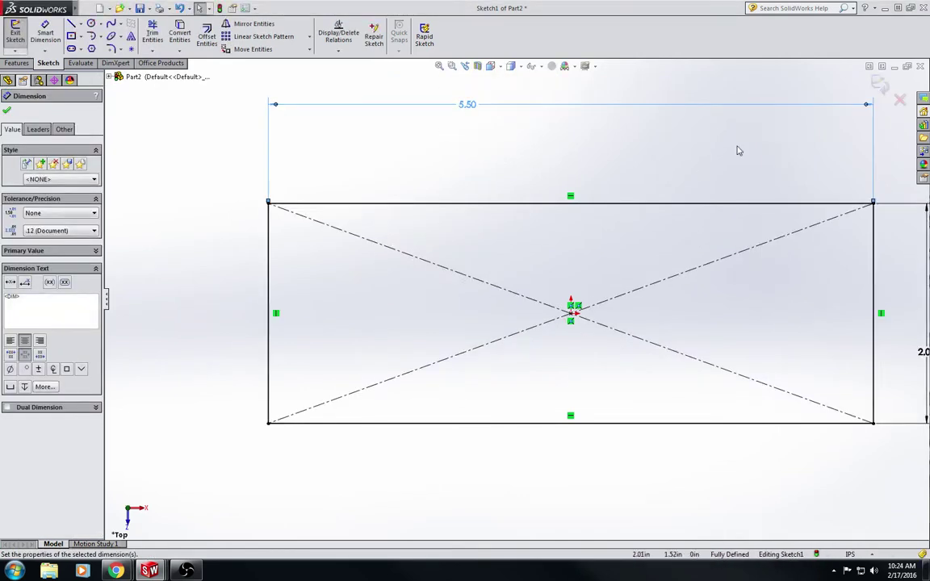
pyautogui.click(886, 86)
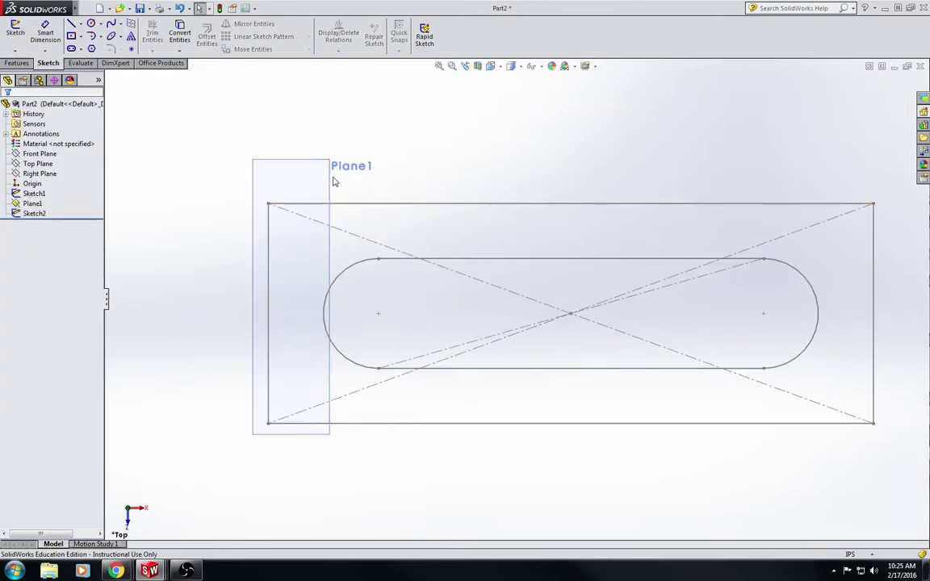
# - Stretch Plane1 past the right edge of the base rectangle and hide the plane
pyautogui.click(327, 208)
pyautogui.moveTo(328, 297); pyautogui.dragTo(929, 339)
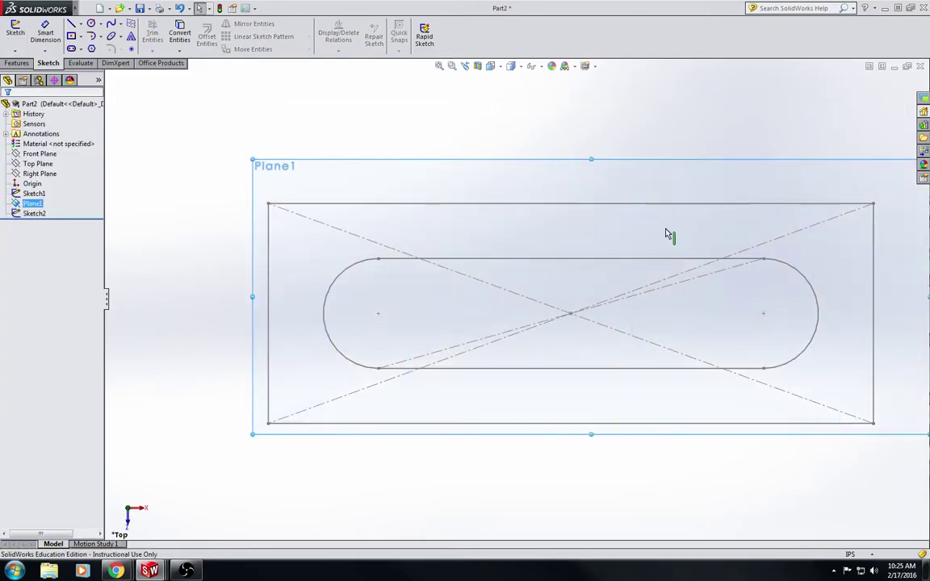
pyautogui.rightClick(331, 187)
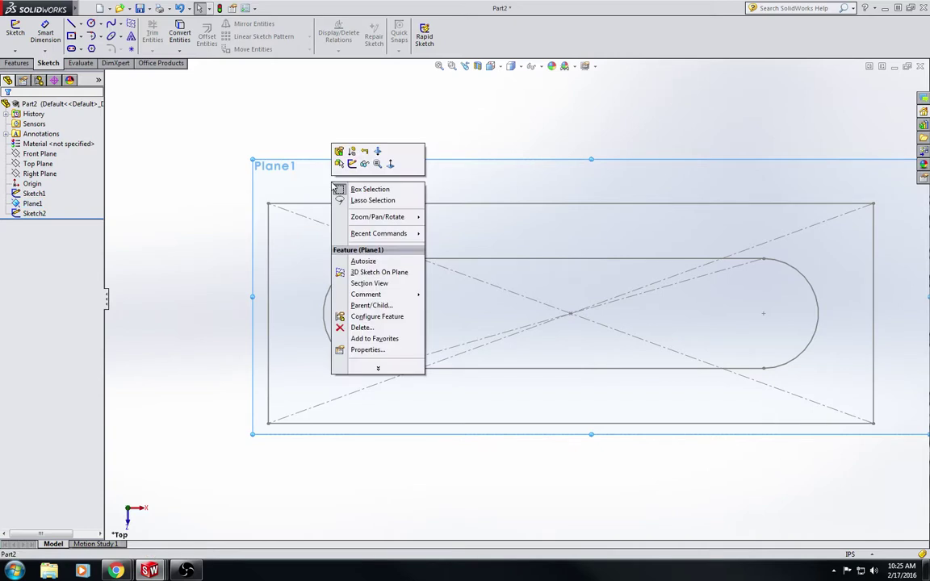
pyautogui.click(365, 164)
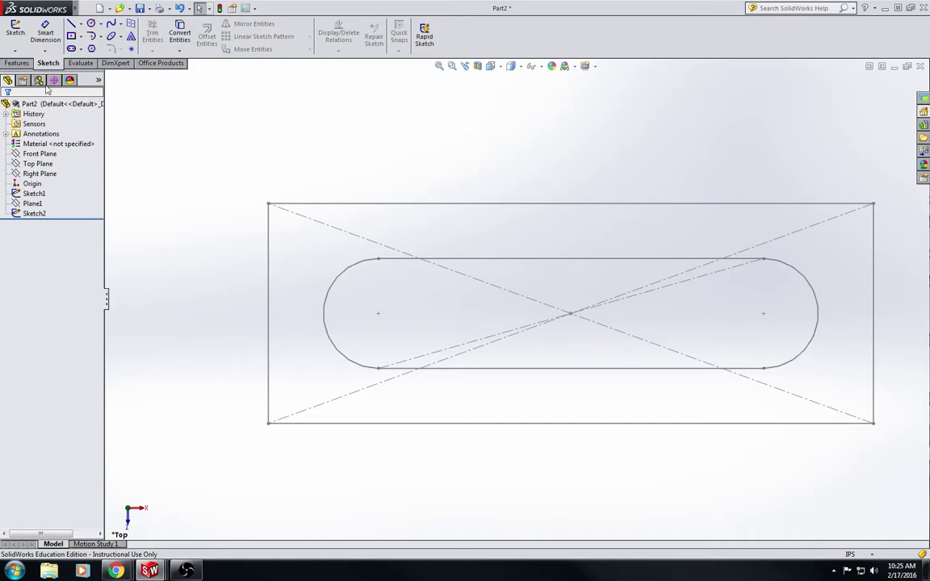
# - Start a Lofted Boss/Base with Sketch1 and Sketch2 as its profiles, in that order
pyautogui.click(23, 65)
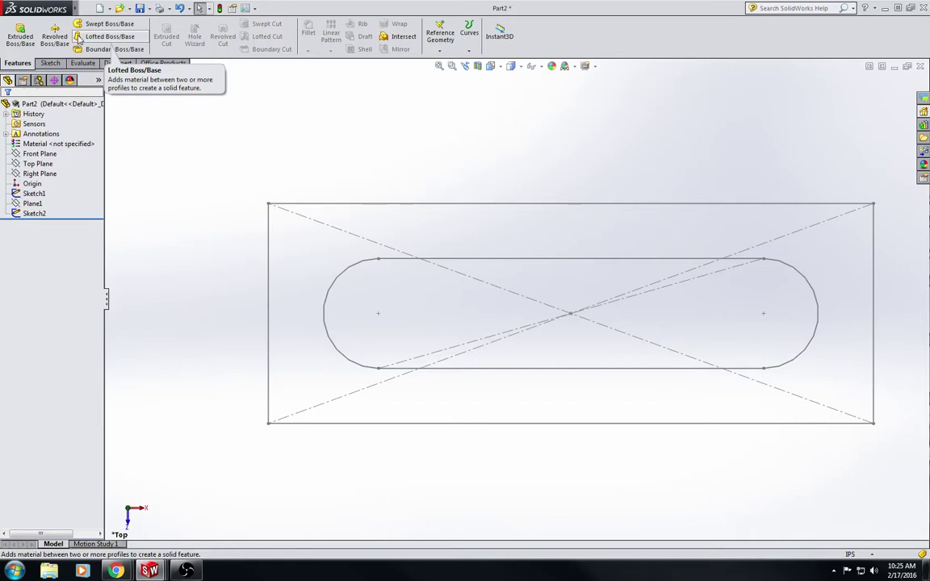
pyautogui.click(98, 37)
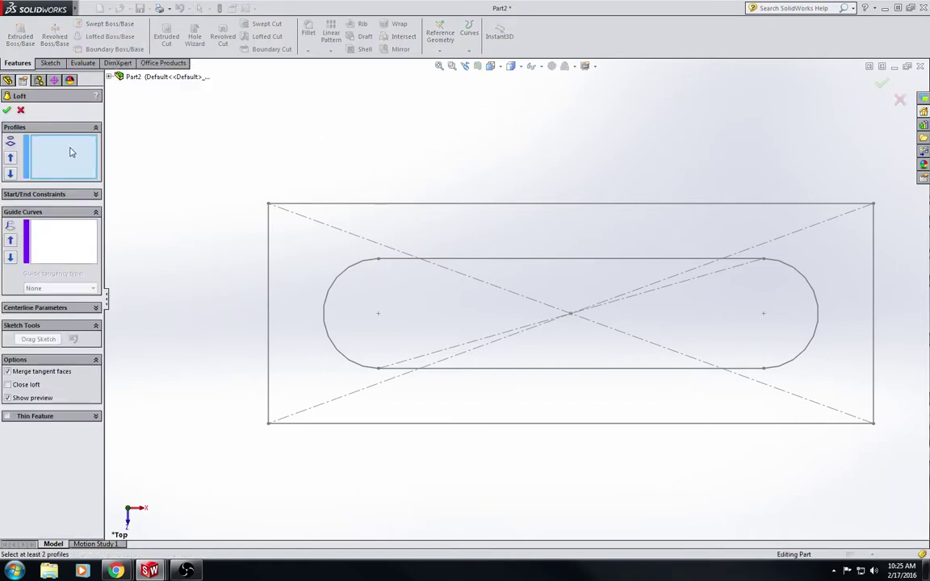
pyautogui.click(109, 76)
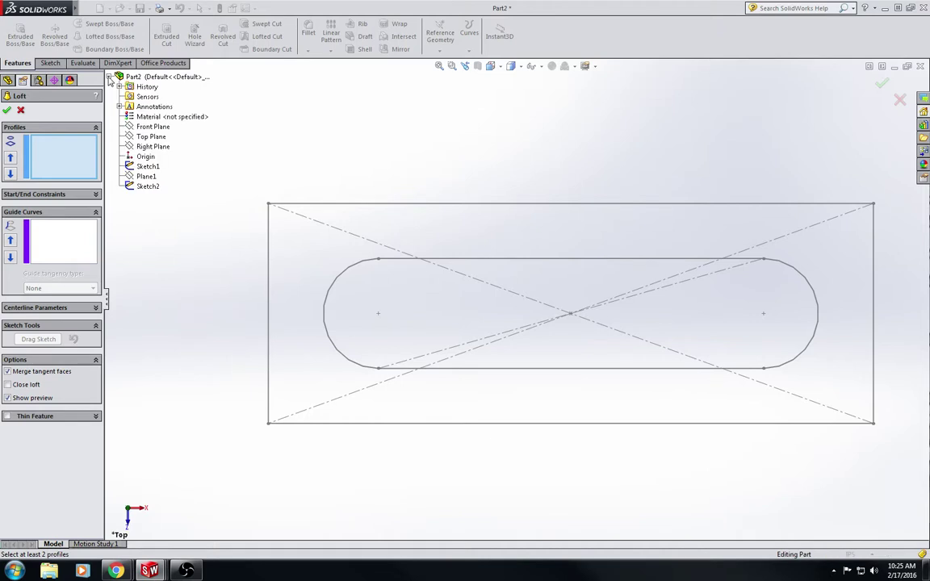
pyautogui.click(148, 168)
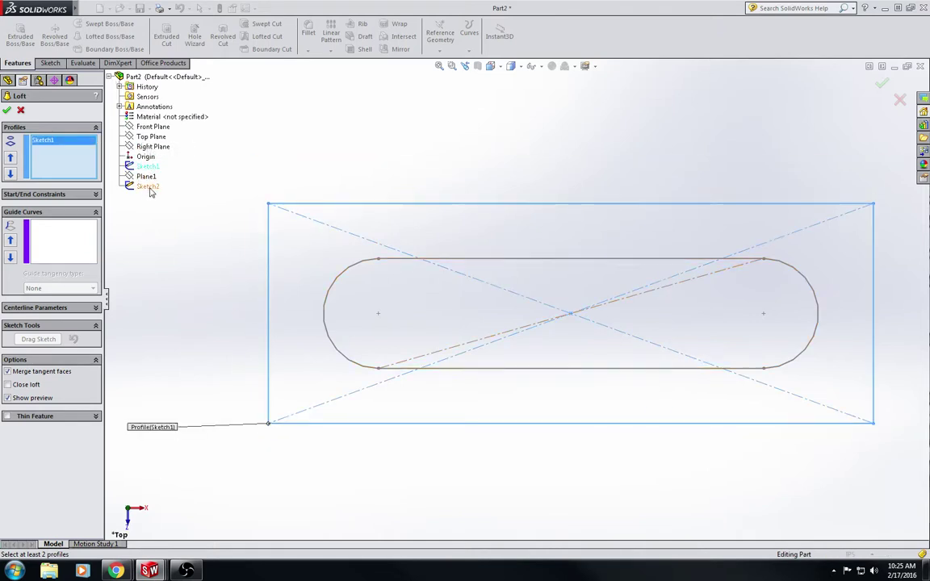
pyautogui.click(149, 190)
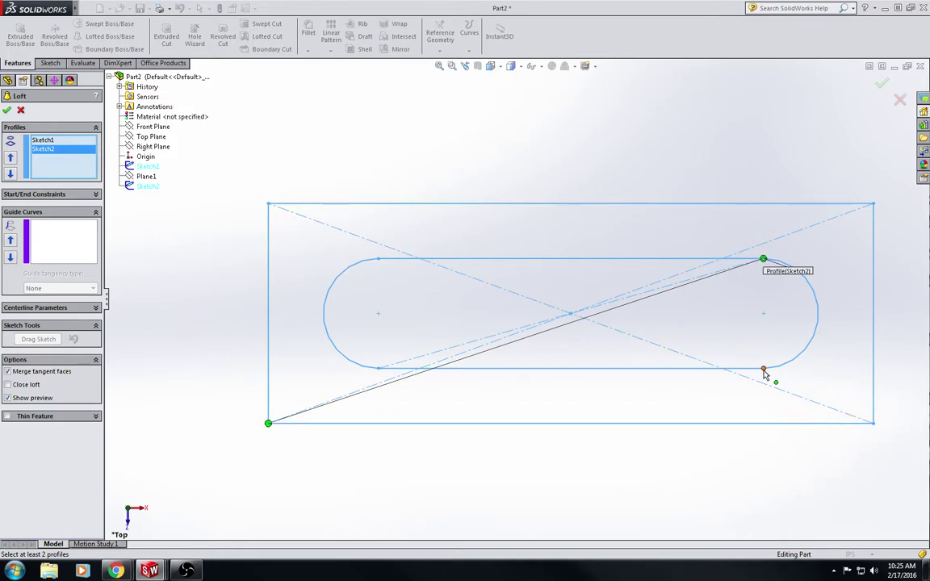
# - Move the loft connectors to the slot's lower-right endpoint and the rectangle's lower-right corner, and accept the loft
pyautogui.moveTo(764, 261); pyautogui.dragTo(764, 369)
pyautogui.moveTo(729, 473); pyautogui.dragTo(649, 285, button='middle')
pyautogui.moveTo(266, 426); pyautogui.dragTo(868, 410)
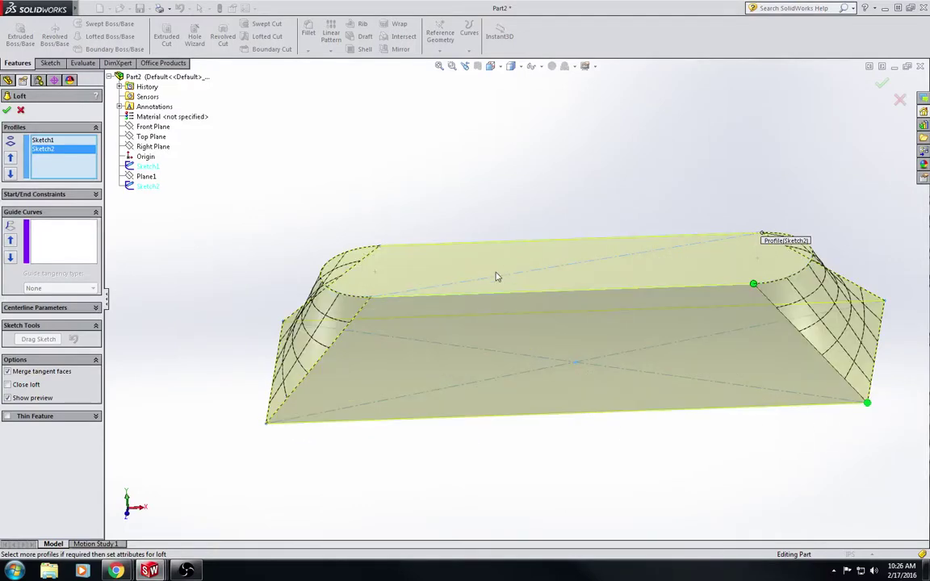
pyautogui.moveTo(498, 276); pyautogui.dragTo(492, 407, button='middle')
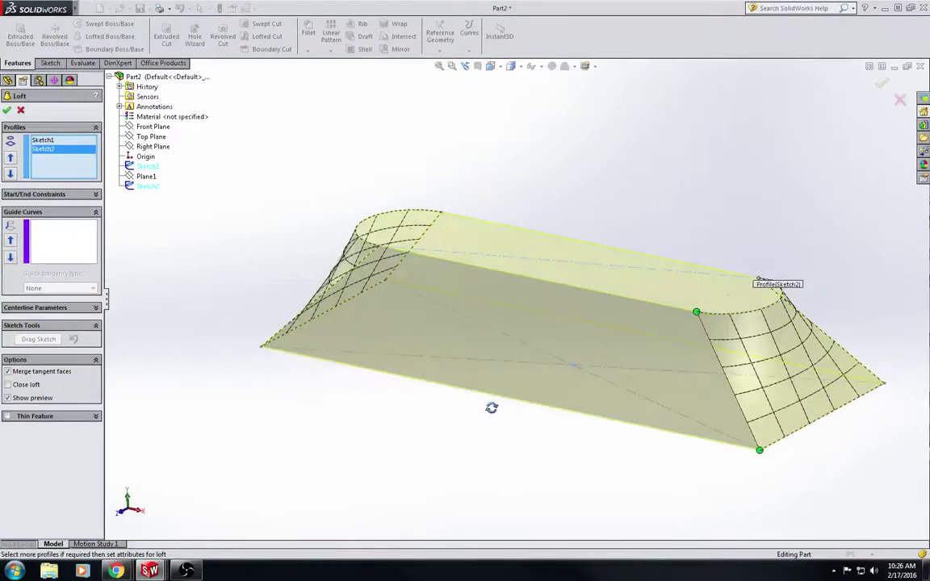
pyautogui.click(6, 110)
# - Examine the lofted body's slot-shaped top face, flat sides and blended ends from several angles
pyautogui.moveTo(474, 175); pyautogui.dragTo(509, 256, button='middle')
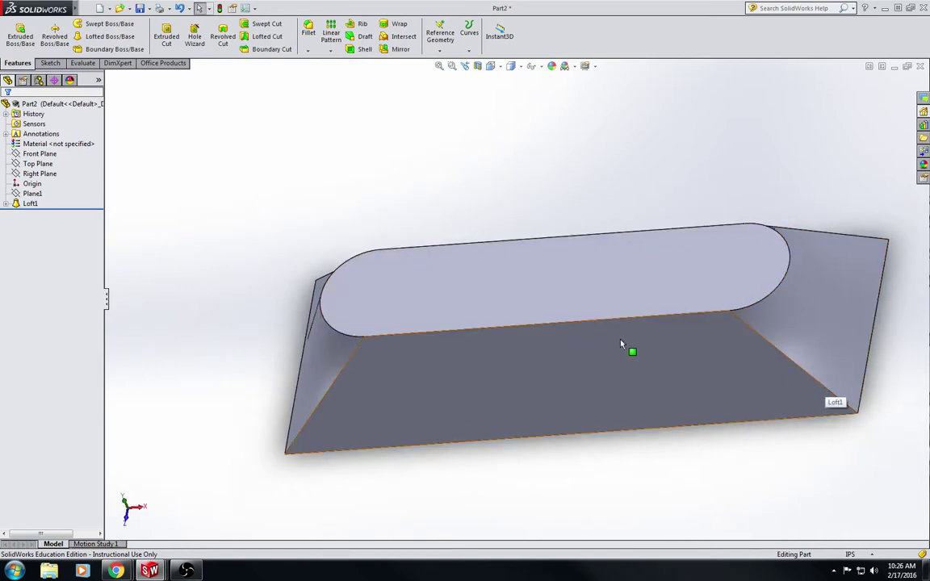
pyautogui.moveTo(623, 346); pyautogui.dragTo(608, 269, button='middle')
pyautogui.moveTo(714, 262); pyautogui.dragTo(598, 337, button='middle')
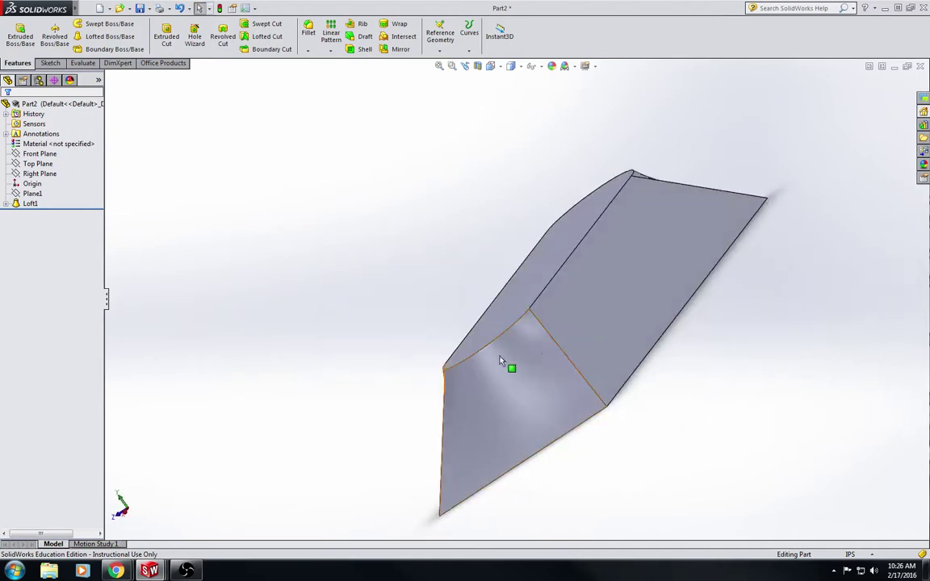
pyautogui.moveTo(505, 366); pyautogui.dragTo(590, 332, button='middle')
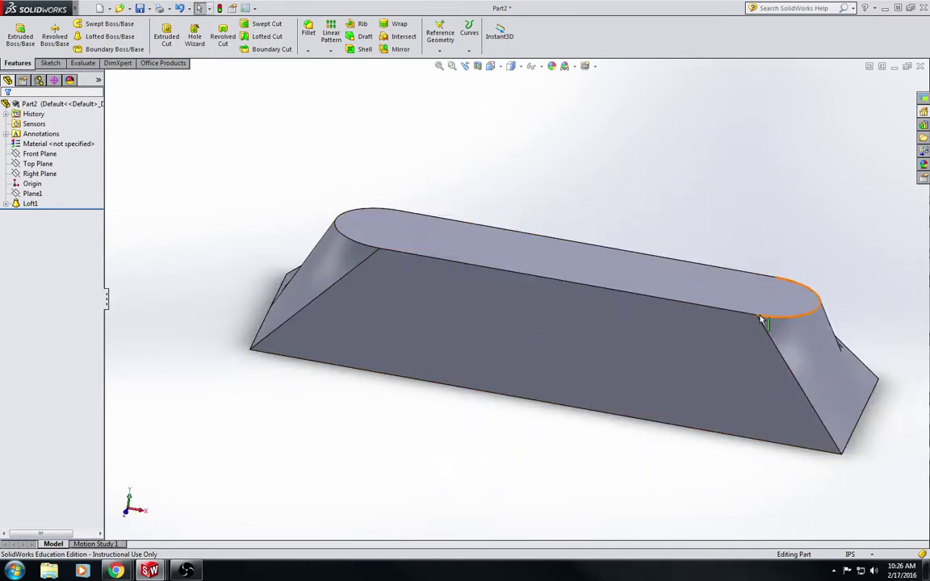
pyautogui.moveTo(844, 459); pyautogui.dragTo(845, 461, button='middle')
pyautogui.moveTo(604, 208); pyautogui.dragTo(605, 242, button='middle')
pyautogui.scroll(3, 605, 242)
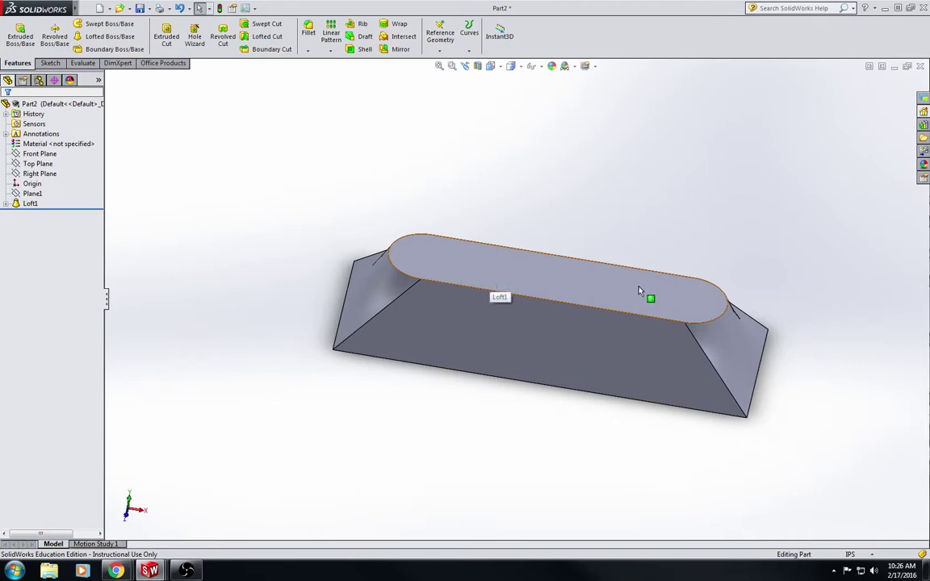
pyautogui.moveTo(600, 262); pyautogui.dragTo(502, 294, button='middle')
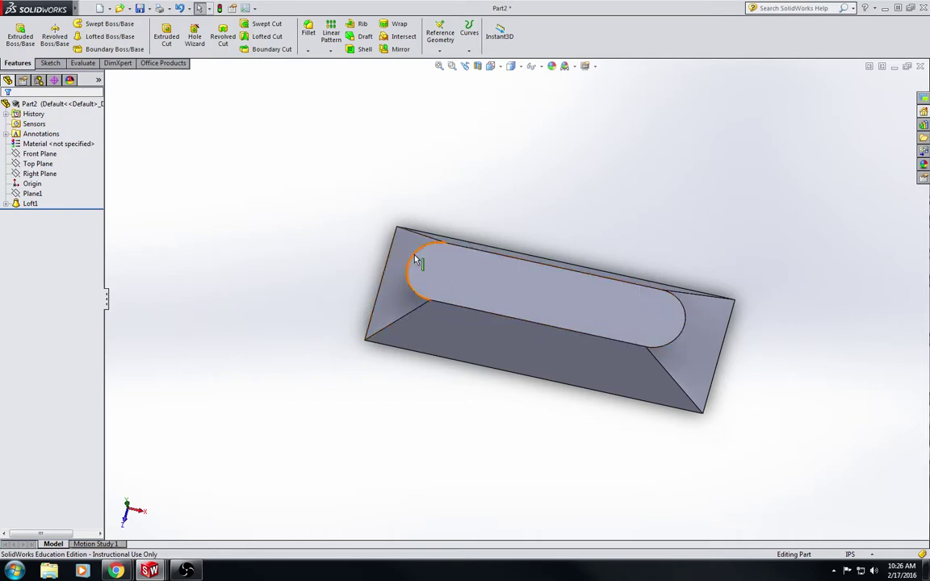
# - Start an Extruded Cut sketch on the loft's slot-shaped top face and view it from the top
pyautogui.click(167, 40)
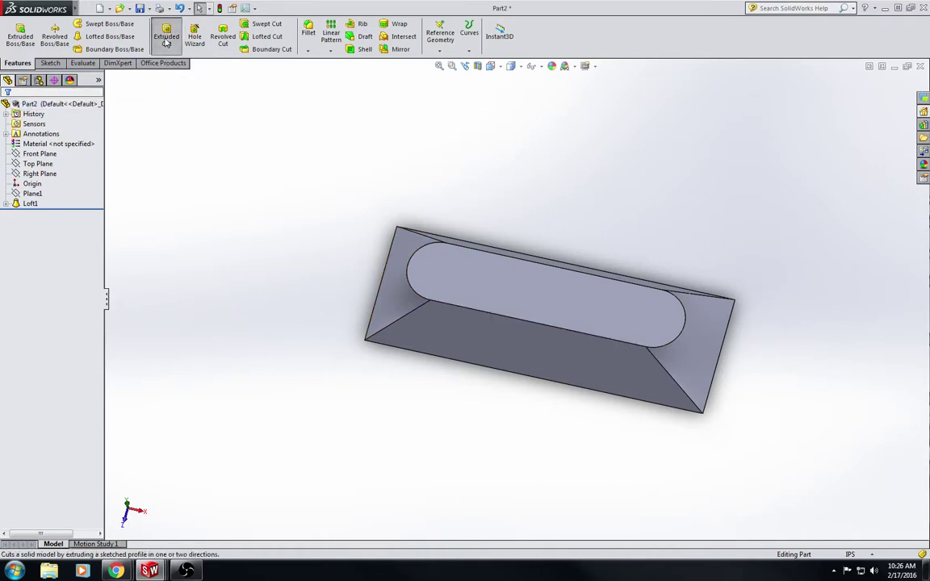
pyautogui.click(483, 291)
pyautogui.press('space')
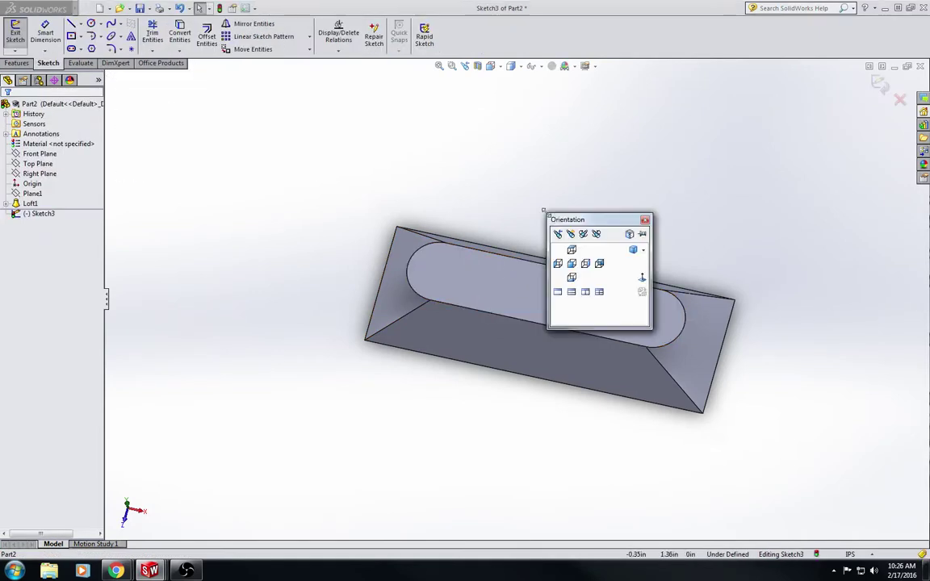
pyautogui.click(575, 255)
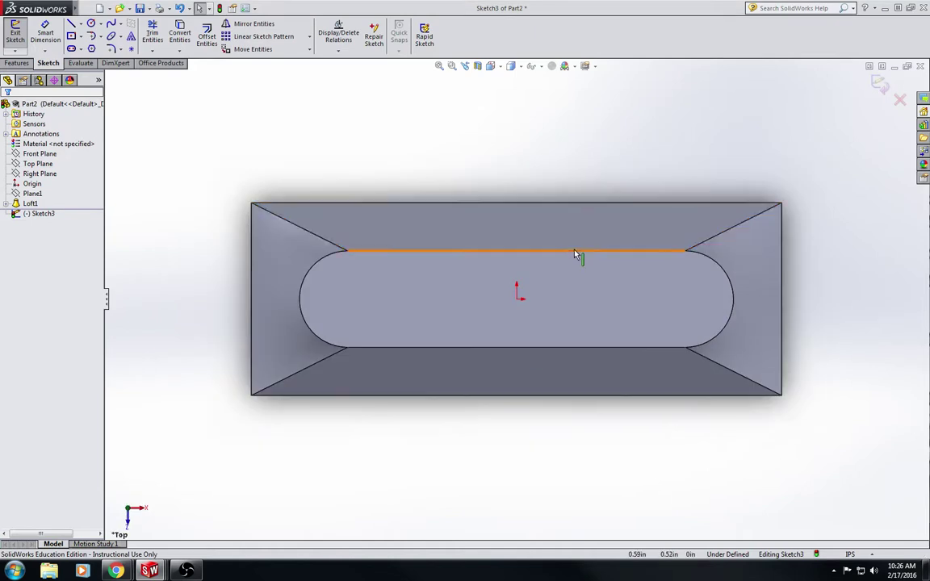
# - Offset the top face's two long edges and left end arc 0.10 in inward
pyautogui.click(207, 37)
pyautogui.click(363, 252)
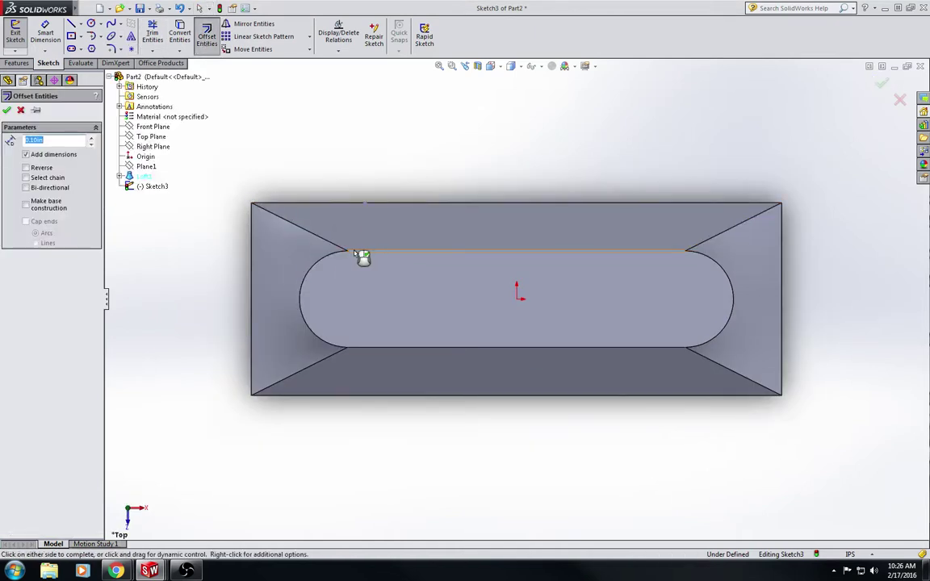
pyautogui.click(344, 256)
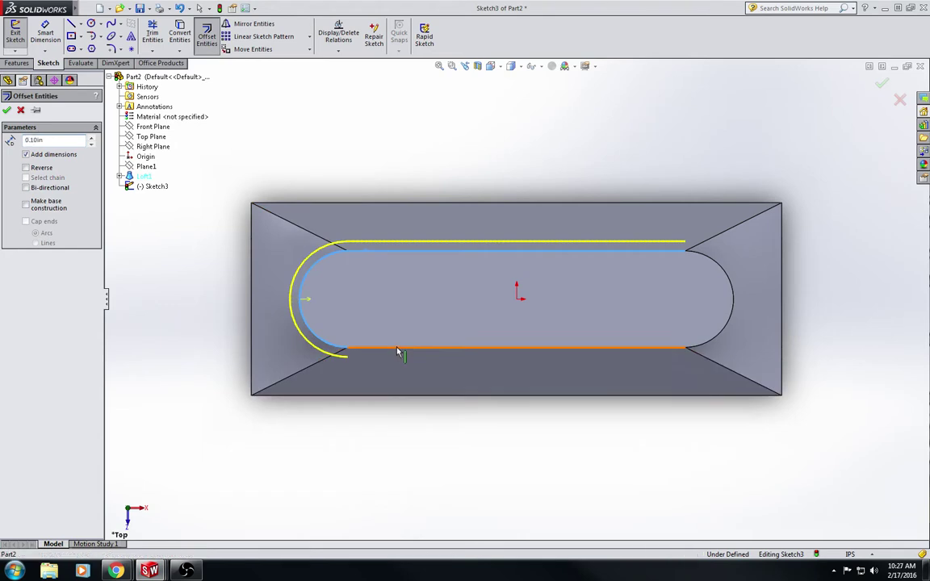
pyautogui.click(396, 349)
pyautogui.click(730, 306)
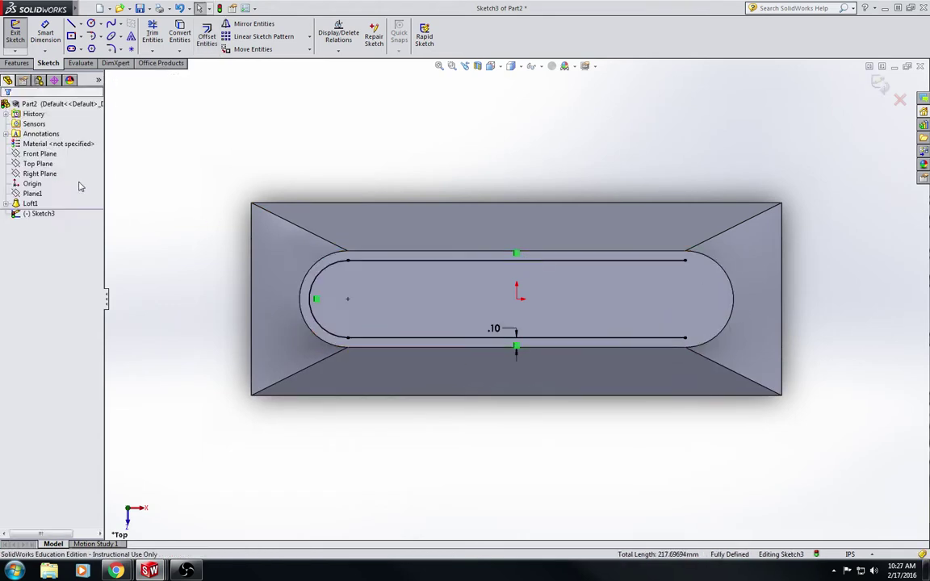
# - Offset the right end arc of the top face 0.10 in inward to close the inner slot profile
pyautogui.click(732, 290)
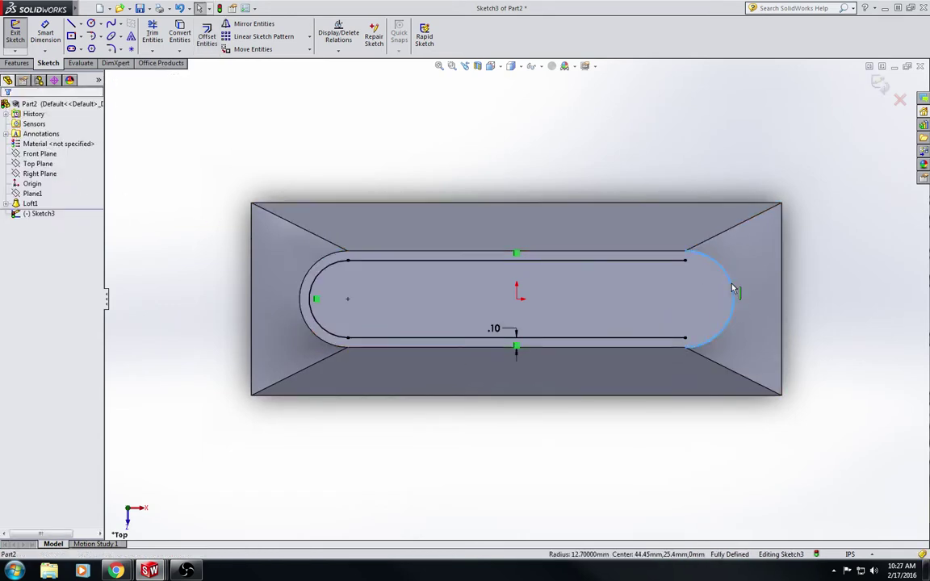
pyautogui.click(206, 36)
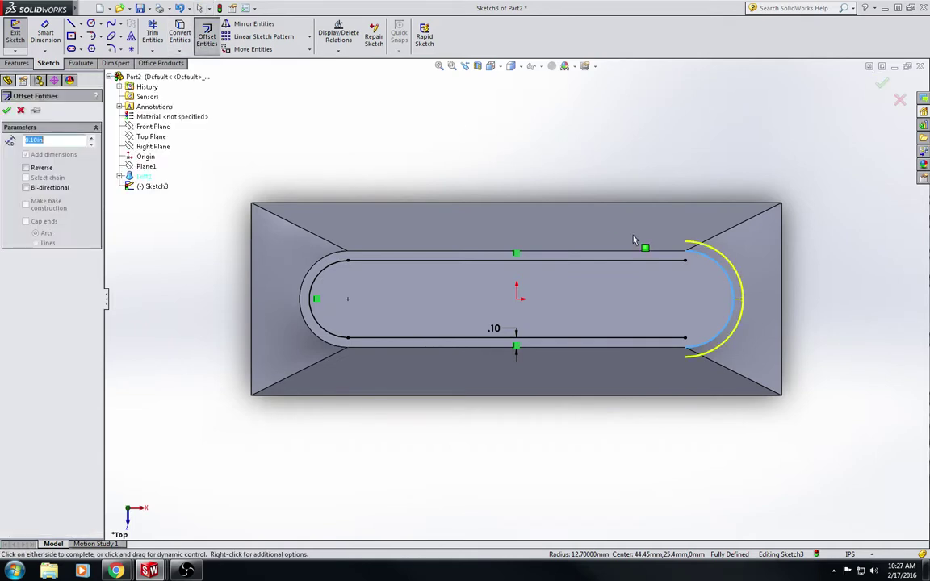
pyautogui.click(27, 168)
pyautogui.click(6, 109)
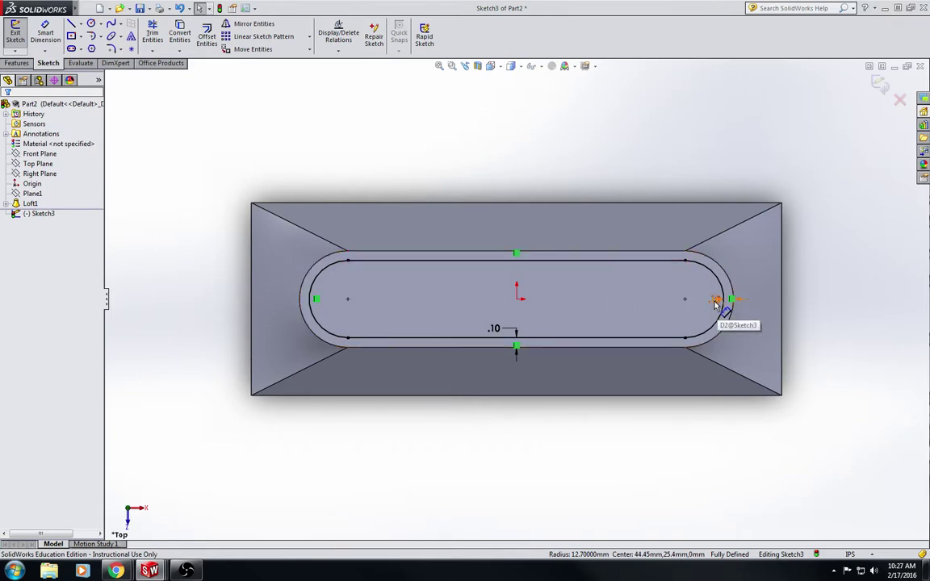
# - Move the right arc's offset dimension outside the slot and set both offset dimensions to 0.20 in
pyautogui.moveTo(701, 316); pyautogui.dragTo(760, 261)
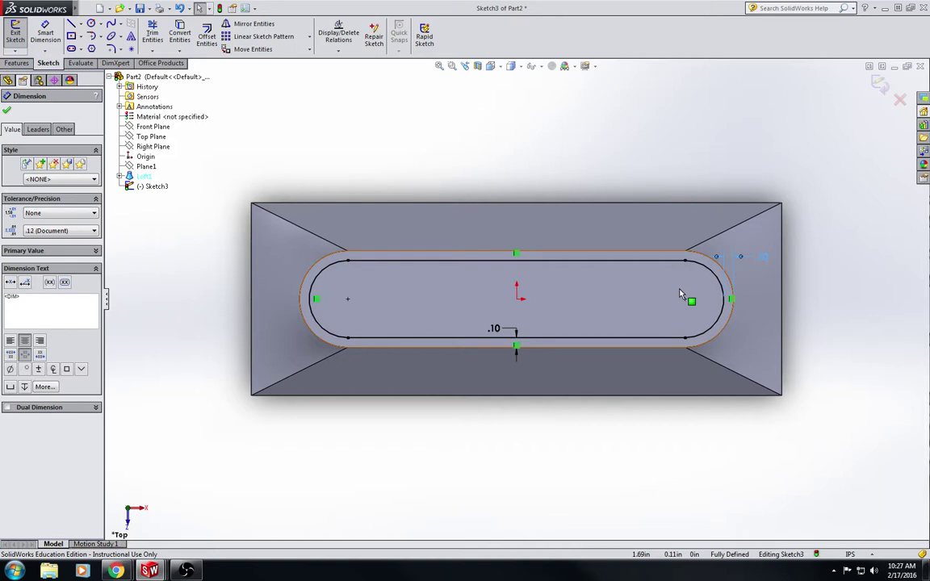
pyautogui.click(765, 260)
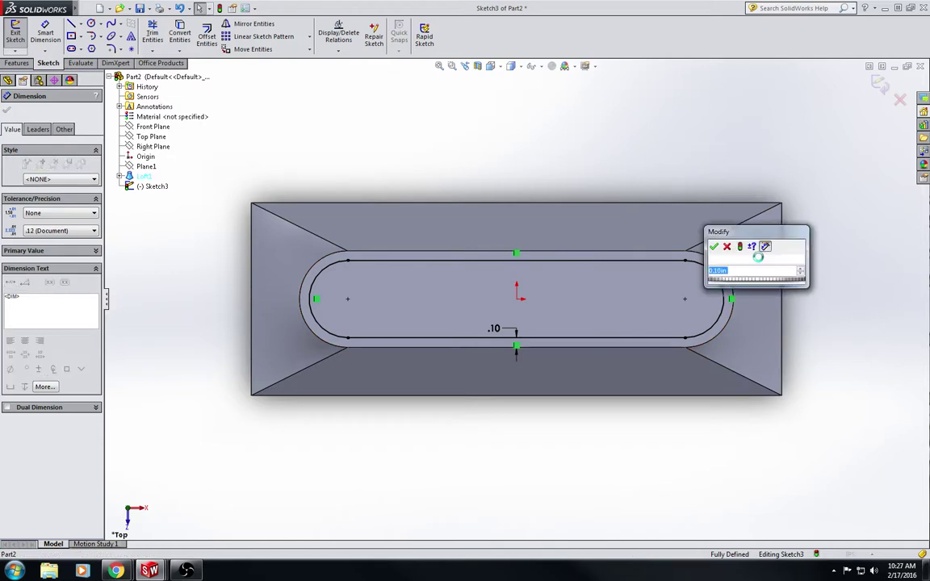
pyautogui.press('BackSpace')
pyautogui.click(772, 259)
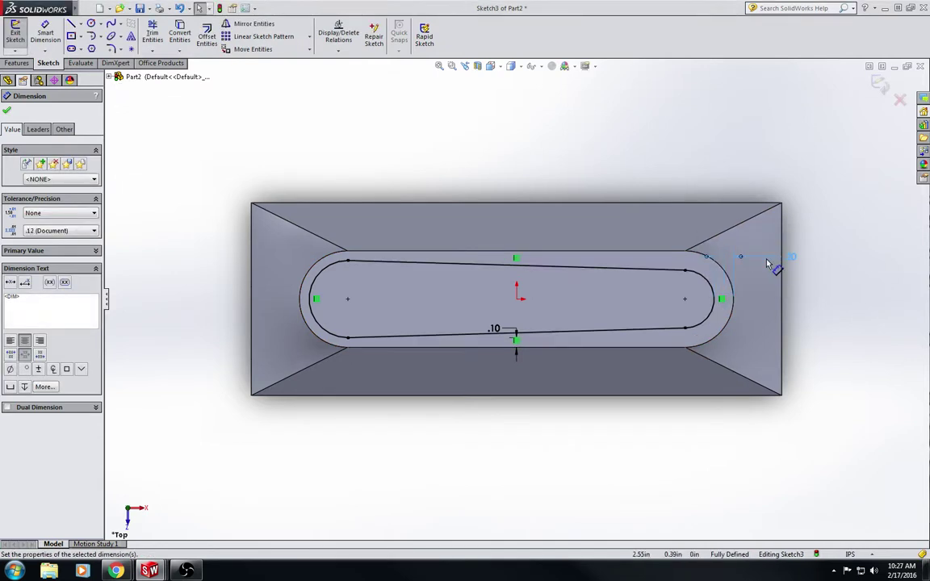
pyautogui.doubleClick(494, 328)
pyautogui.write('.2')
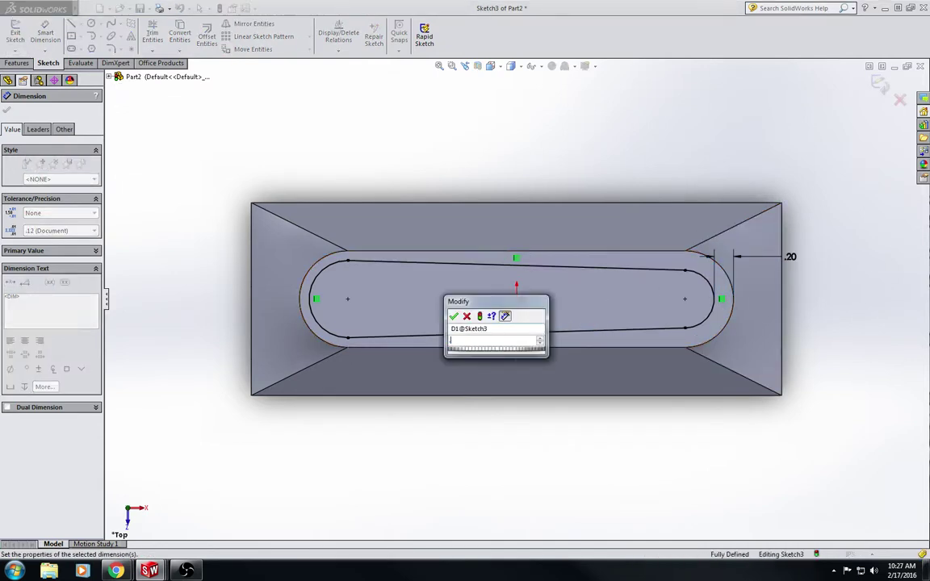
pyautogui.press('Return')
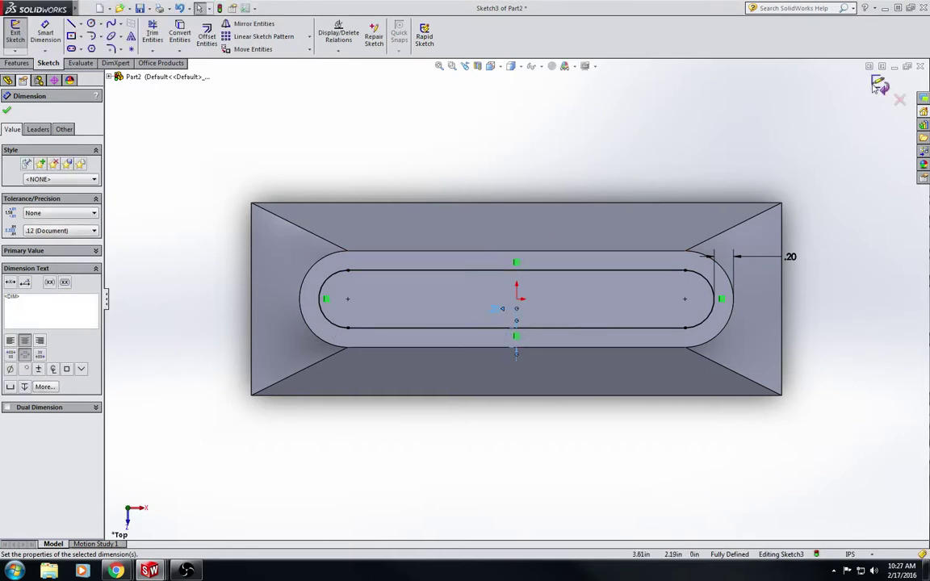
# - Exit the sketch and end the cut with Offset From Surface, using the body's bottom face as the reference
pyautogui.click(878, 87)
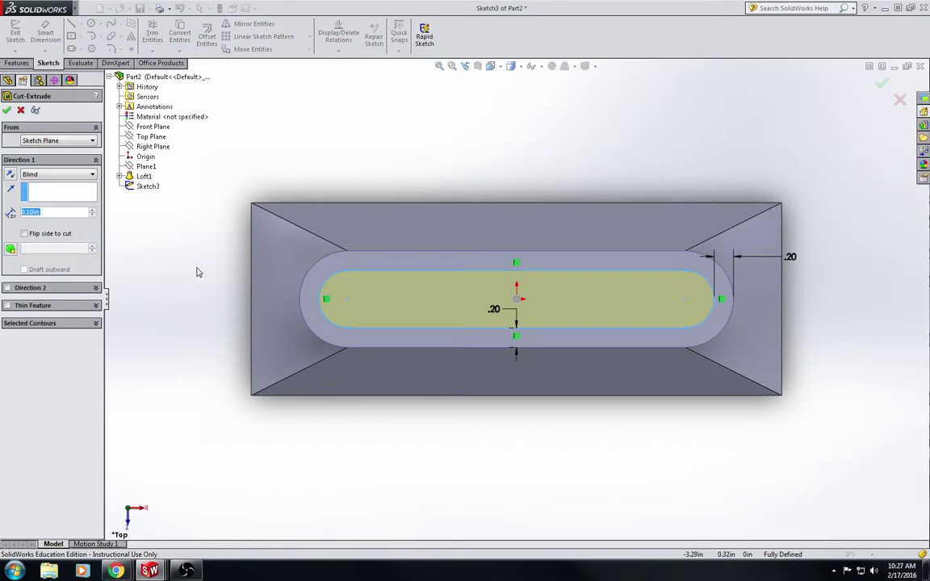
pyautogui.moveTo(179, 245)
pyautogui.mouseDown(button='middle')
pyautogui.moveTo(201, 156)
pyautogui.moveTo(221, 256)
pyautogui.moveTo(222, 141)
pyautogui.moveTo(239, 262)
pyautogui.moveTo(235, 182)
pyautogui.mouseUp(button='middle')
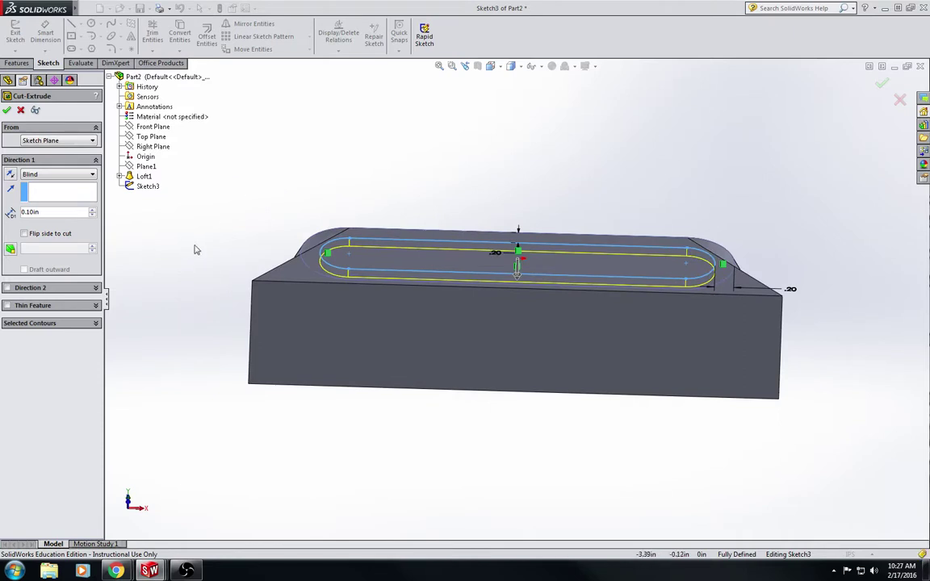
pyautogui.click(54, 175)
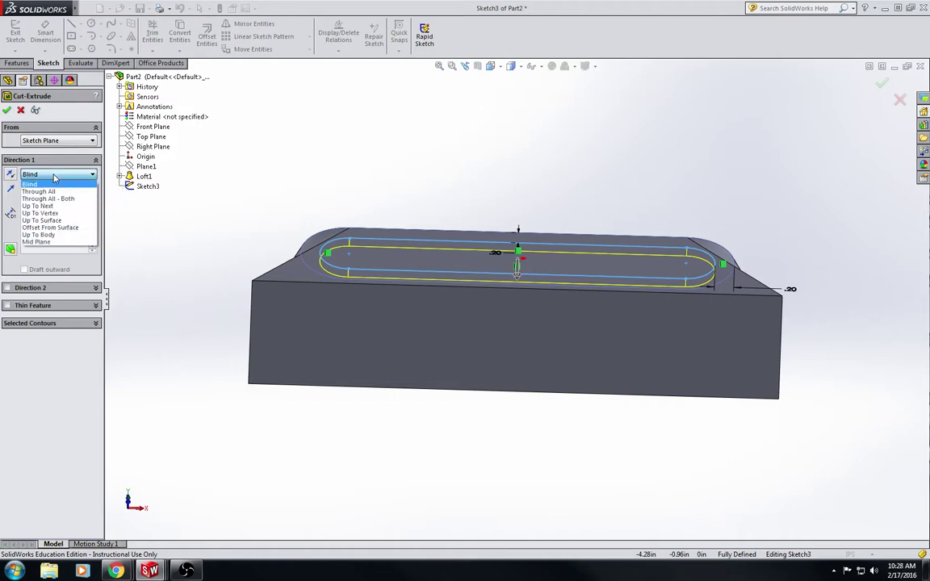
pyautogui.click(55, 221)
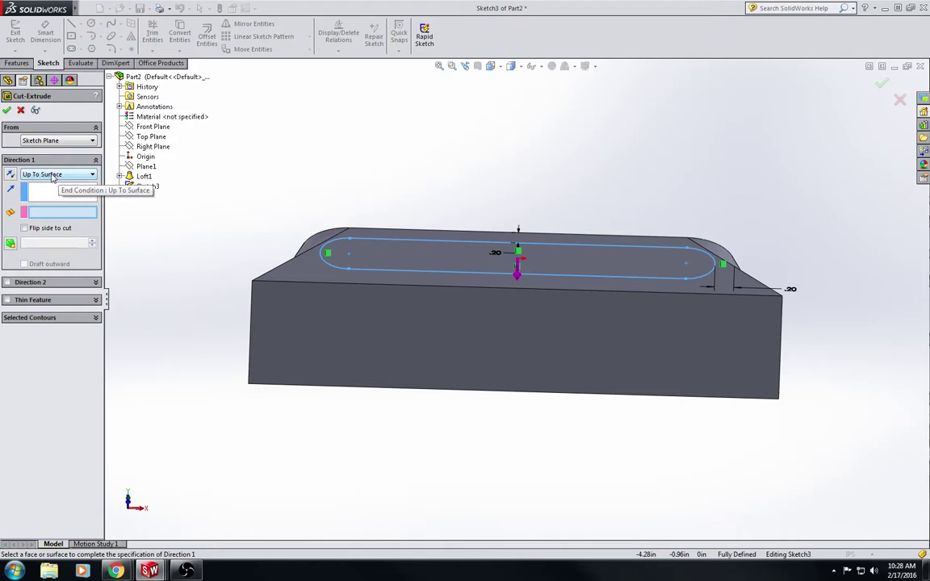
pyautogui.click(53, 175)
pyautogui.click(55, 230)
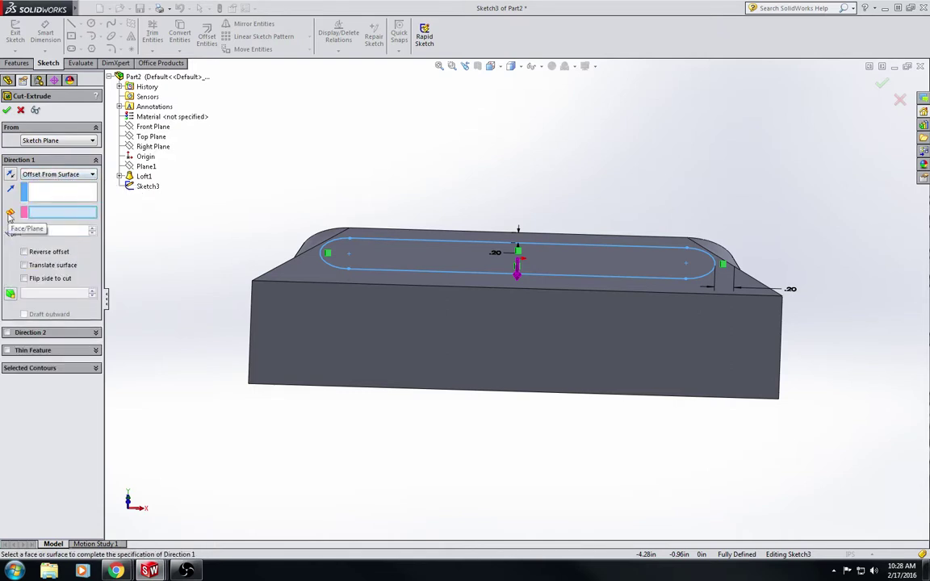
pyautogui.click(367, 326)
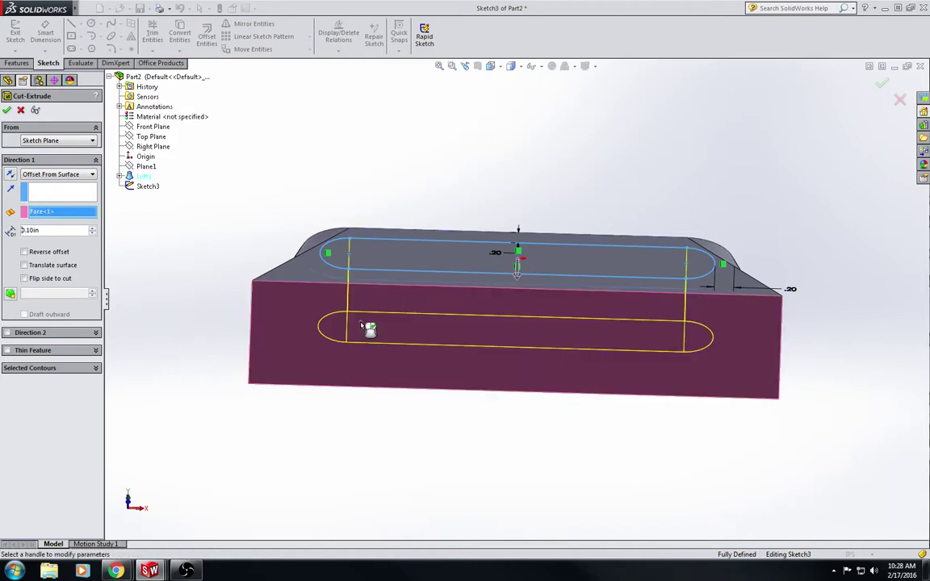
pyautogui.moveTo(269, 221); pyautogui.dragTo(264, 290, button='middle')
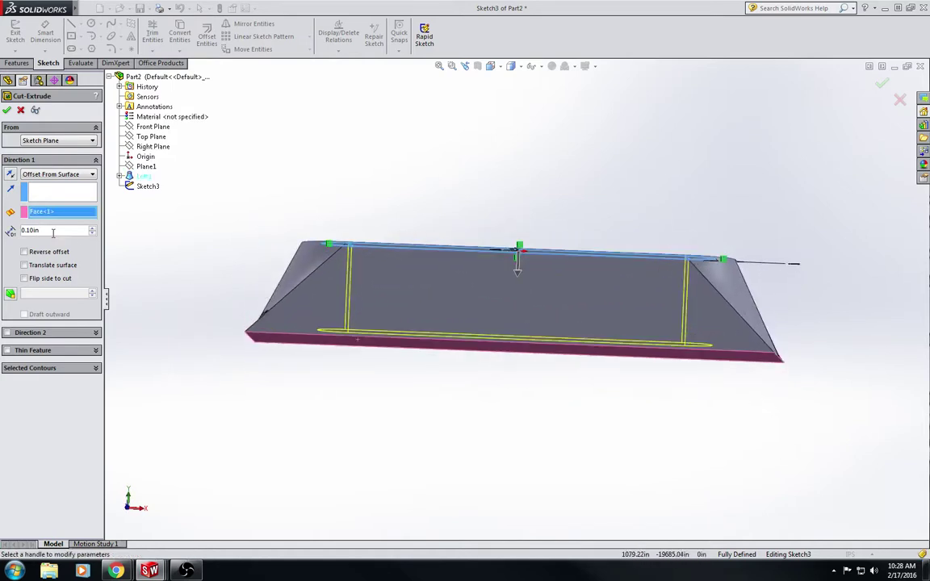
# - Set the cut's offset distance from the bottom face to 0.06 in and accept the cut
pyautogui.moveTo(51, 231); pyautogui.dragTo(27, 231)
pyautogui.write('.06')
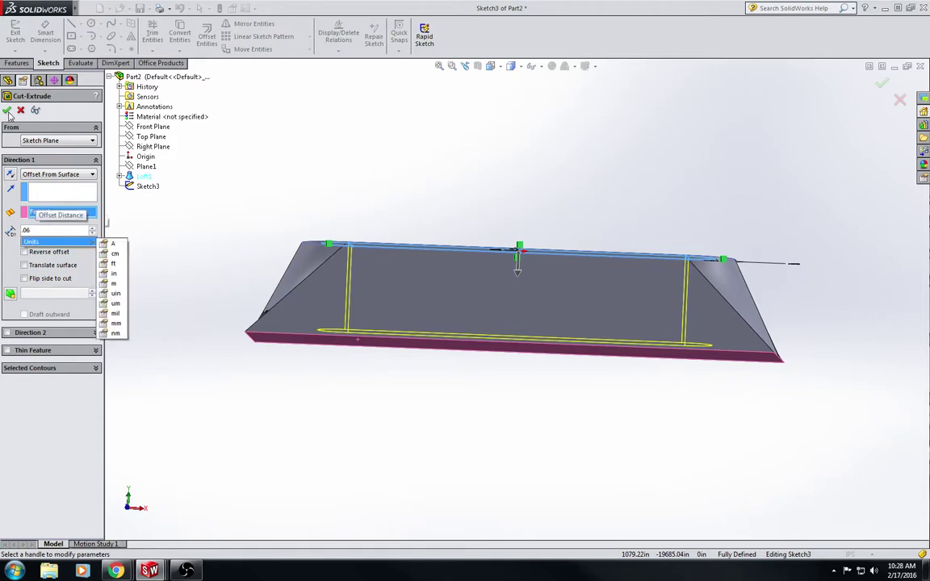
pyautogui.press('Return')
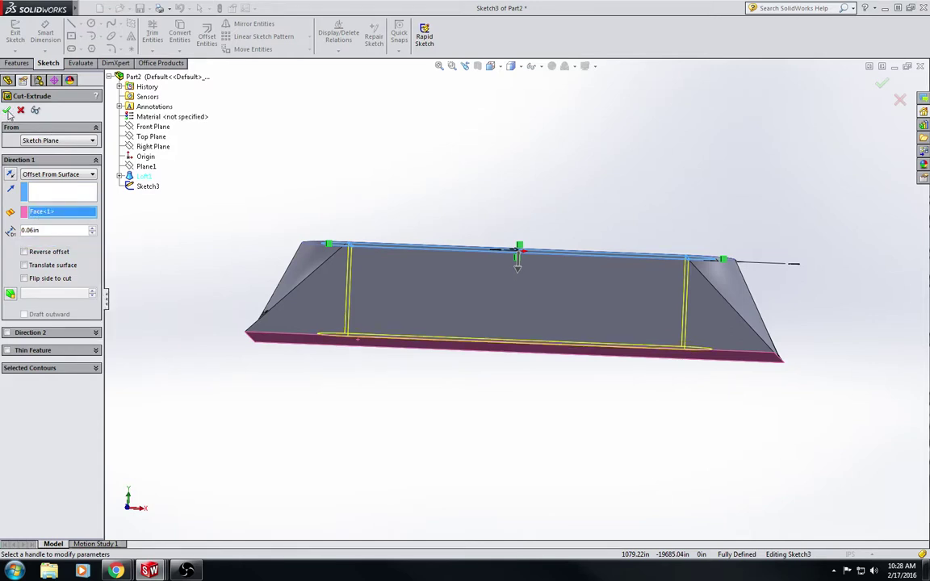
pyautogui.click(7, 110)
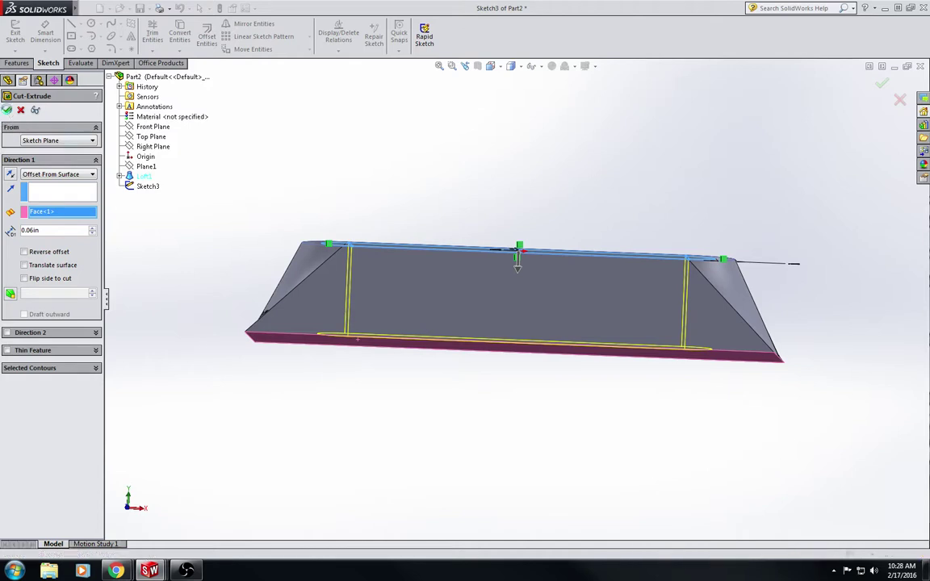
# - Examine the body's closed underside, sloped sides and slot-shaped pocket from several angles
pyautogui.moveTo(318, 198); pyautogui.dragTo(323, 133, button='middle')
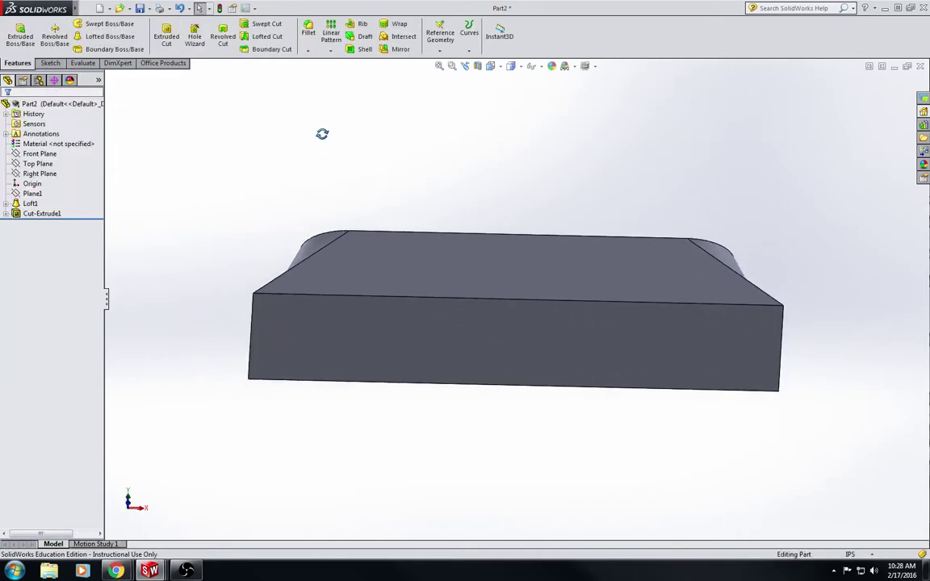
pyautogui.moveTo(499, 186); pyautogui.dragTo(443, 341, button='middle')
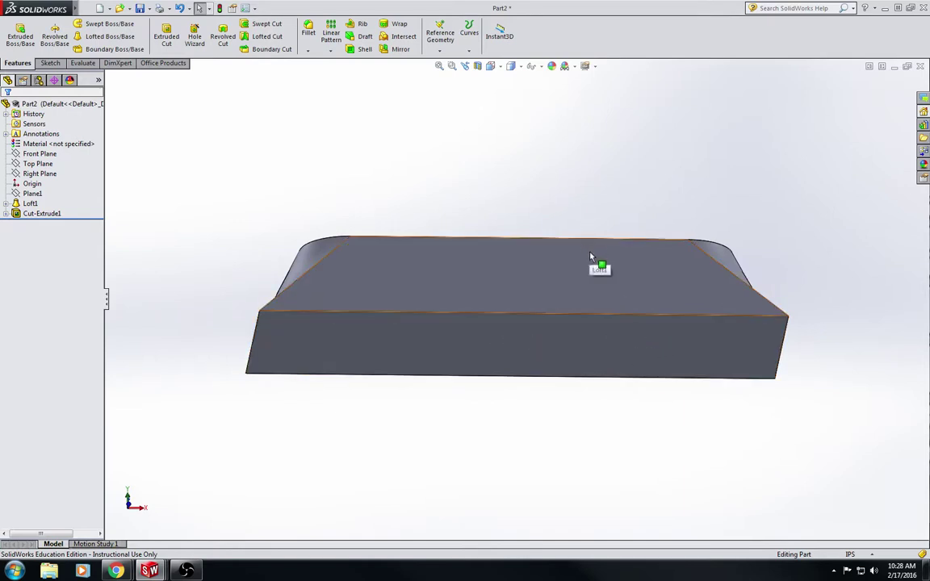
pyautogui.moveTo(591, 254)
pyautogui.mouseDown(button='middle')
pyautogui.moveTo(589, 469)
pyautogui.moveTo(592, 243)
pyautogui.mouseUp(button='middle')
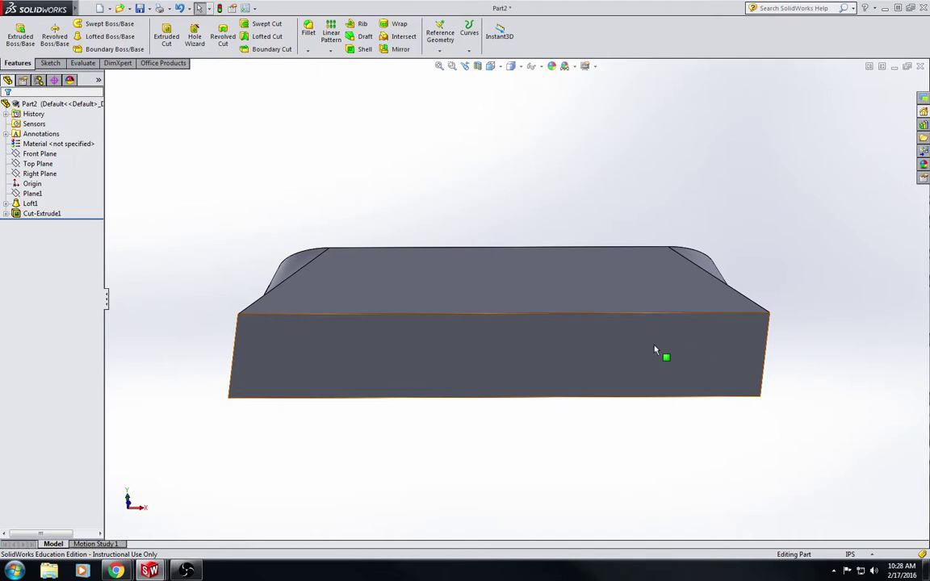
pyautogui.moveTo(360, 287); pyautogui.dragTo(400, 355, button='middle')
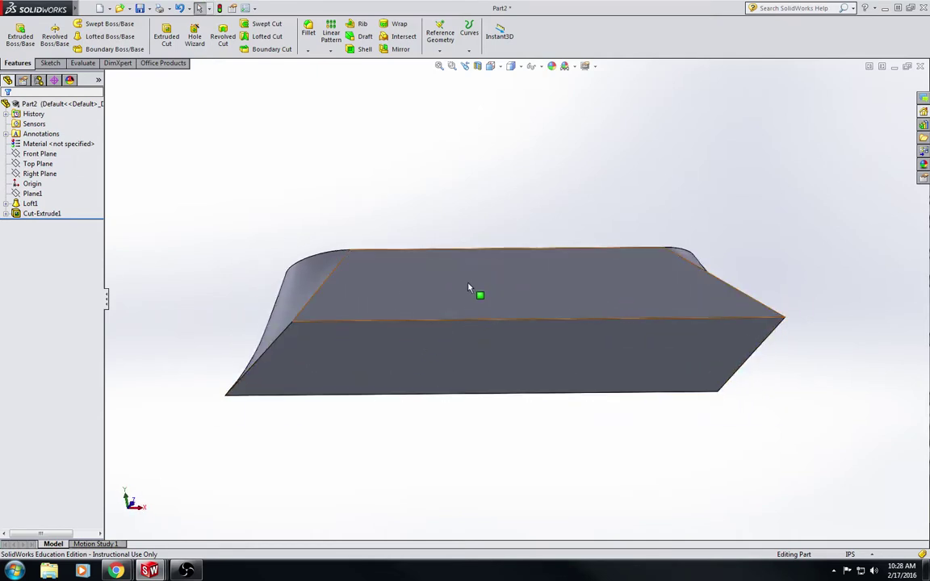
pyautogui.moveTo(483, 288); pyautogui.dragTo(395, 367, button='middle')
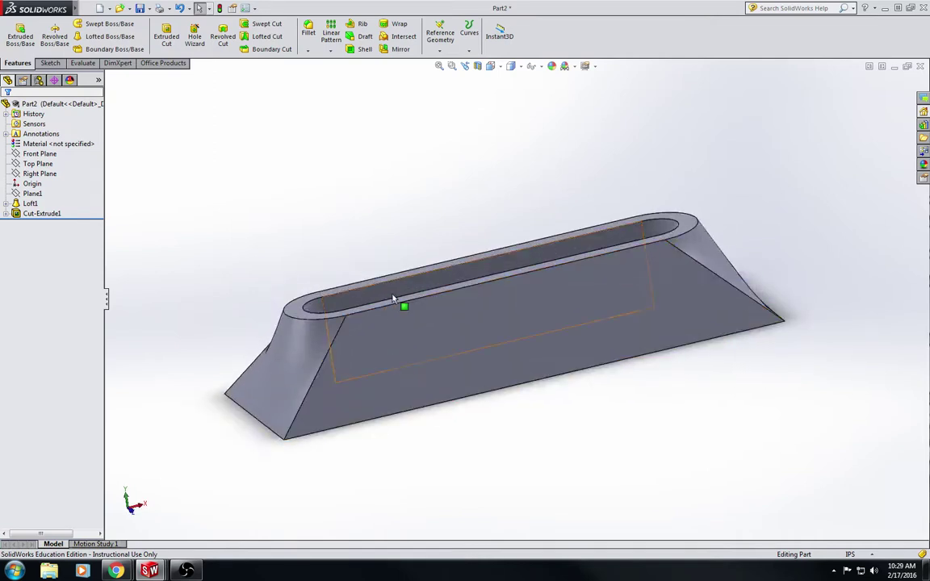
pyautogui.moveTo(394, 302); pyautogui.dragTo(381, 291, button='middle')
pyautogui.moveTo(487, 417); pyautogui.dragTo(550, 315, button='middle')
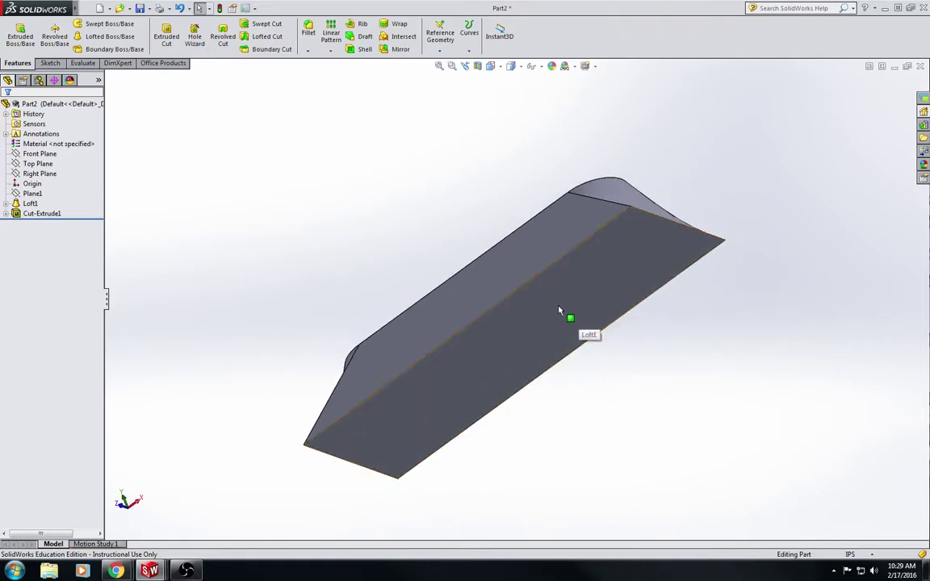
pyautogui.moveTo(557, 313); pyautogui.dragTo(501, 283, button='middle')
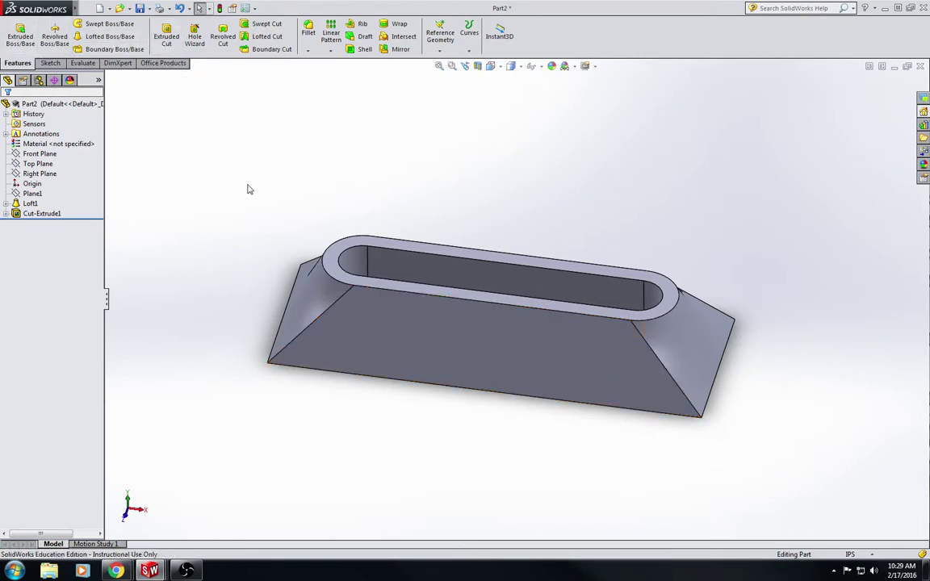
# - Fillet the inner and outer edges of the slot-shaped rim face with a constant 0.10 in radius
pyautogui.click(310, 34)
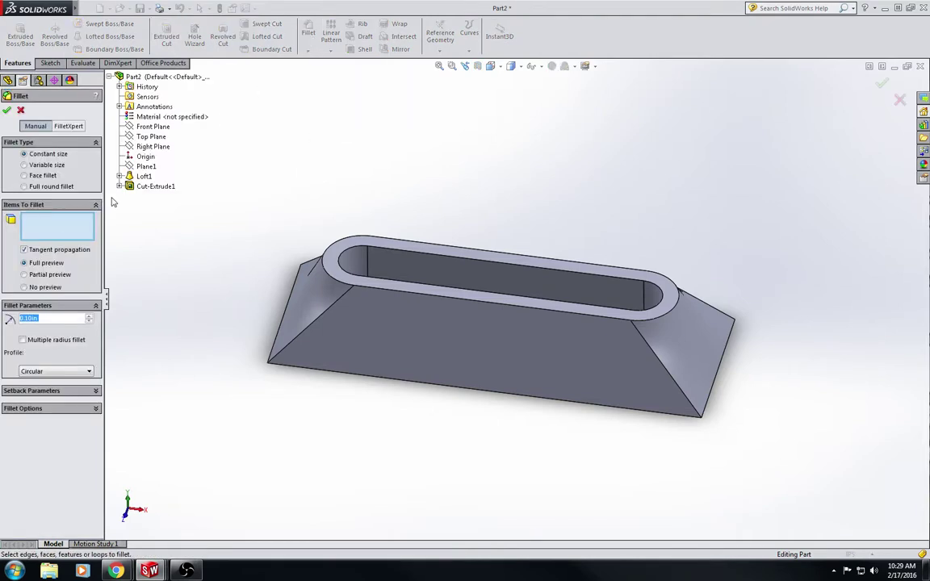
pyautogui.click(349, 279)
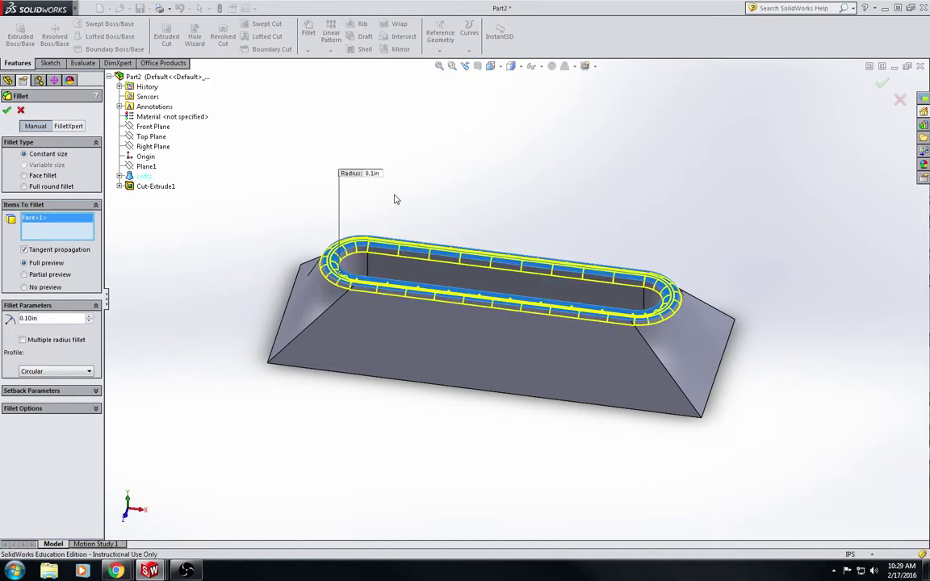
pyautogui.click(7, 109)
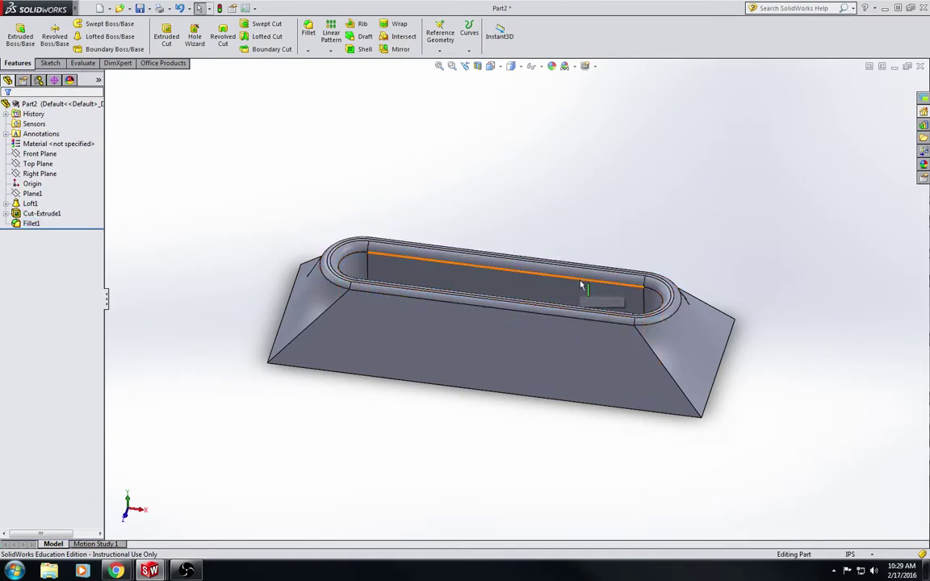
pyautogui.rightClick(31, 224)
pyautogui.click(189, 211)
pyautogui.moveTo(189, 210); pyautogui.dragTo(295, 399, button='middle')
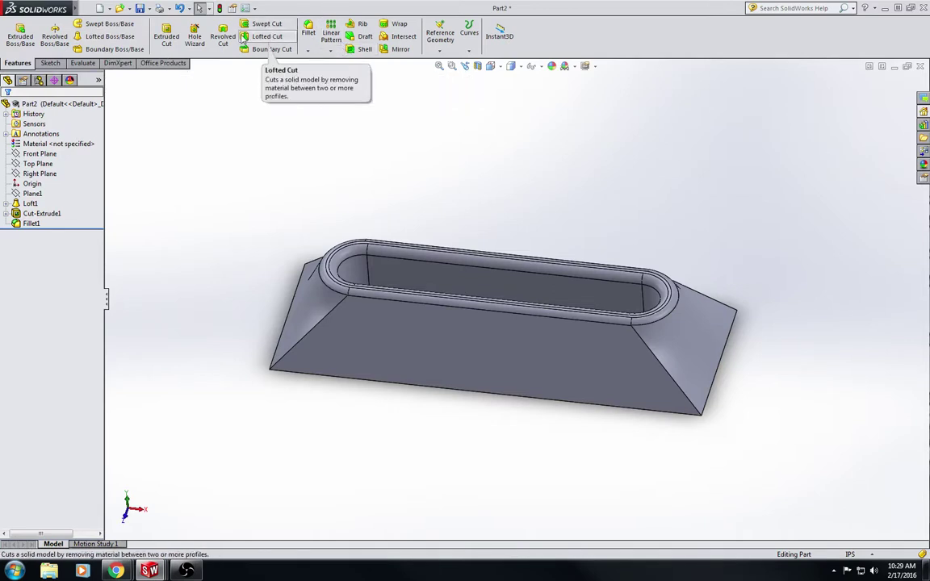
# - Shell the body to a 0.06 in wall thickness, removing the bottom face
pyautogui.click(365, 49)
pyautogui.moveTo(461, 180)
pyautogui.mouseDown(button='middle')
pyautogui.moveTo(452, 230)
pyautogui.moveTo(459, 197)
pyautogui.mouseUp(button='middle')
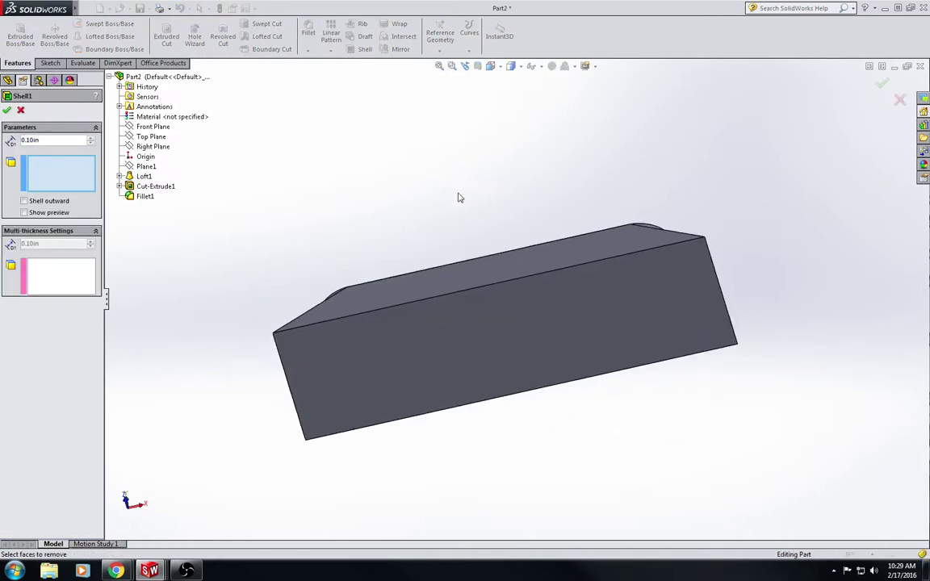
pyautogui.click(461, 359)
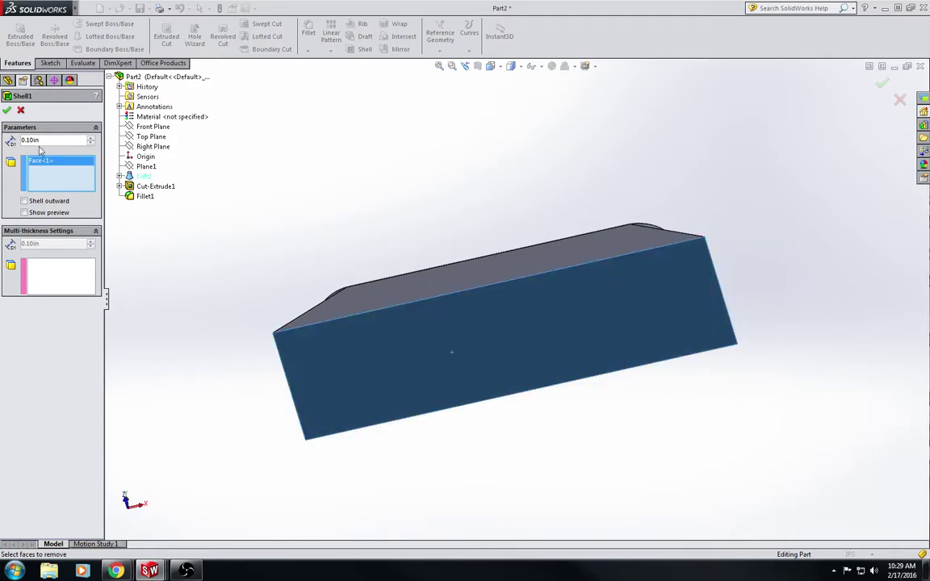
pyautogui.moveTo(47, 140); pyautogui.dragTo(4, 140)
pyautogui.write('0.06')
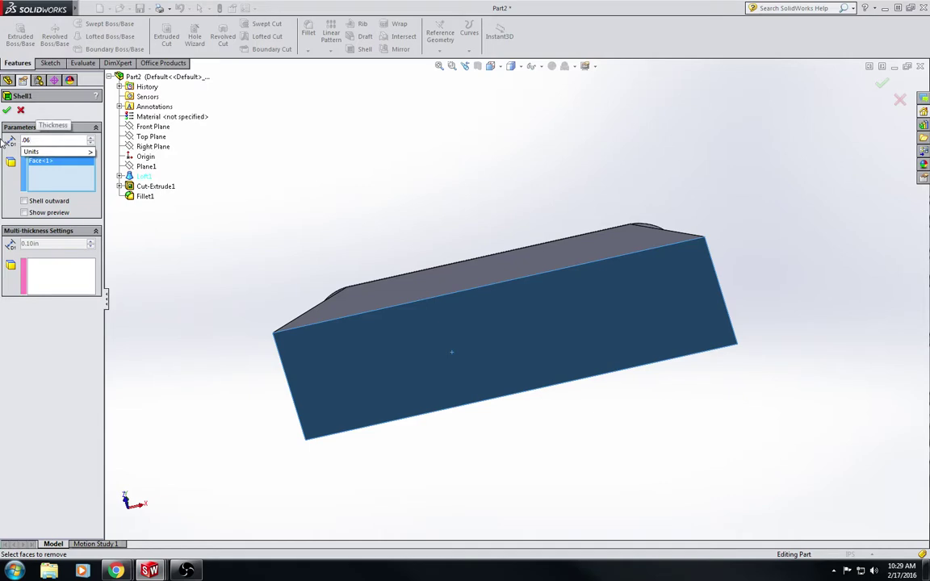
pyautogui.press('Return')
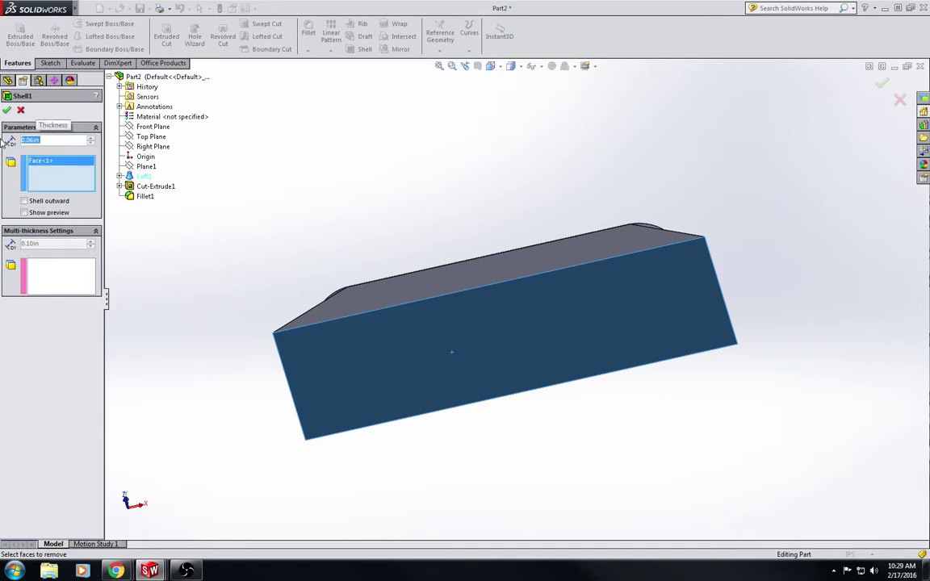
pyautogui.click(7, 111)
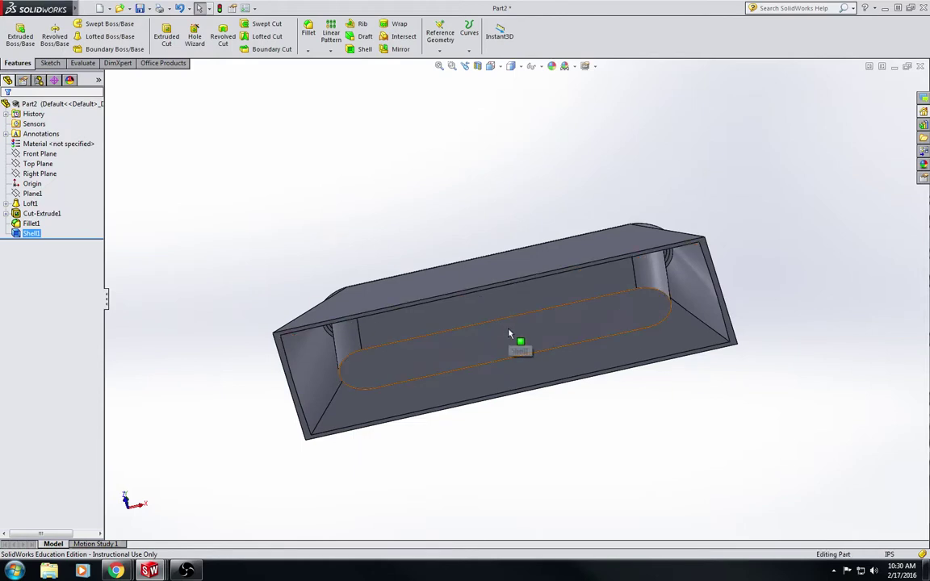
# - Apply a section view through the Front Plane and examine the wall at the filleted rim up close
pyautogui.moveTo(509, 332); pyautogui.dragTo(502, 467, button='middle')
pyautogui.click(478, 66)
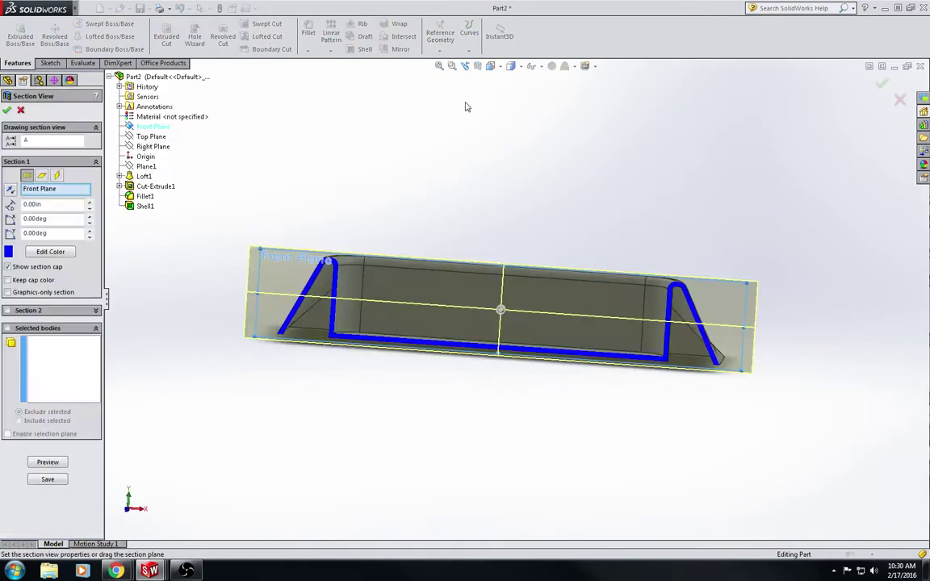
pyautogui.scroll(-6, 333, 271)
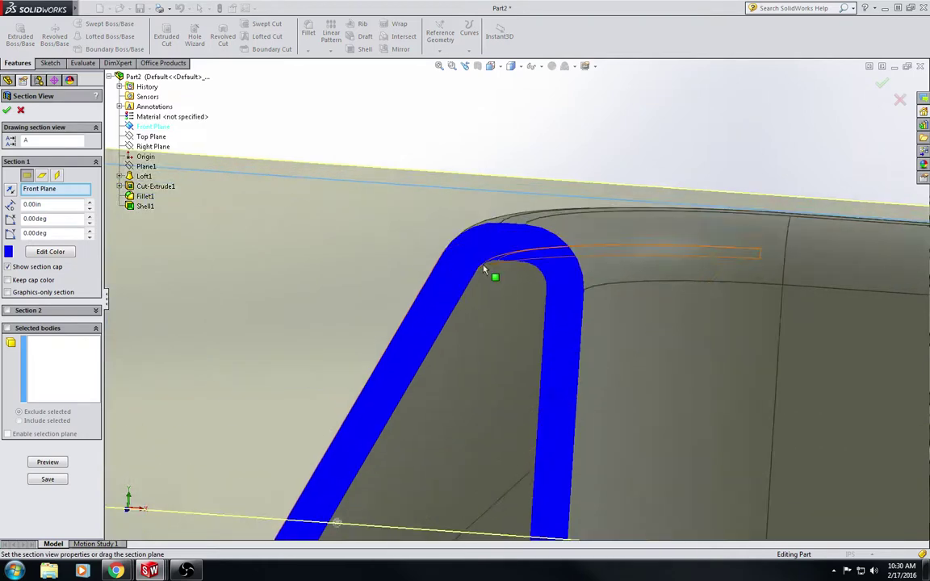
pyautogui.scroll(-5, 485, 270)
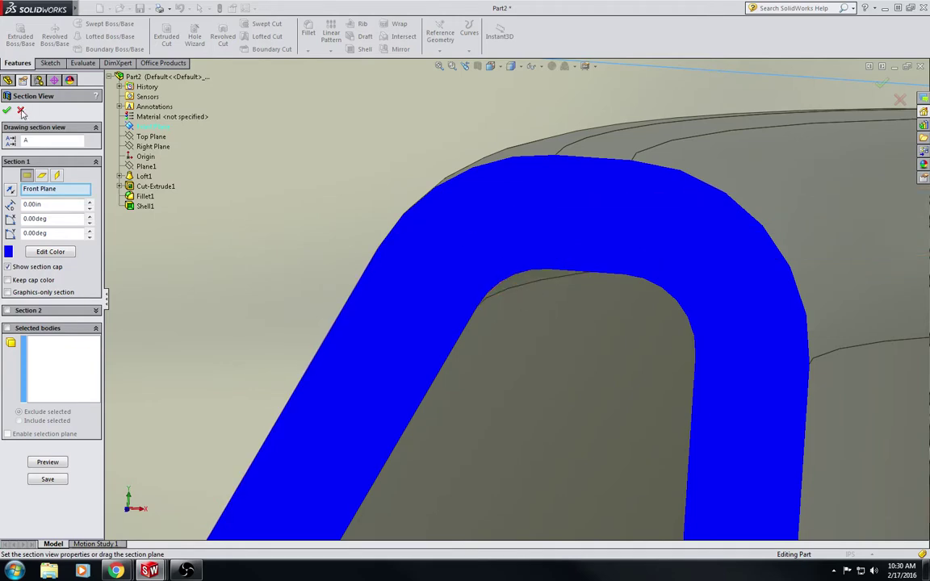
pyautogui.click(22, 112)
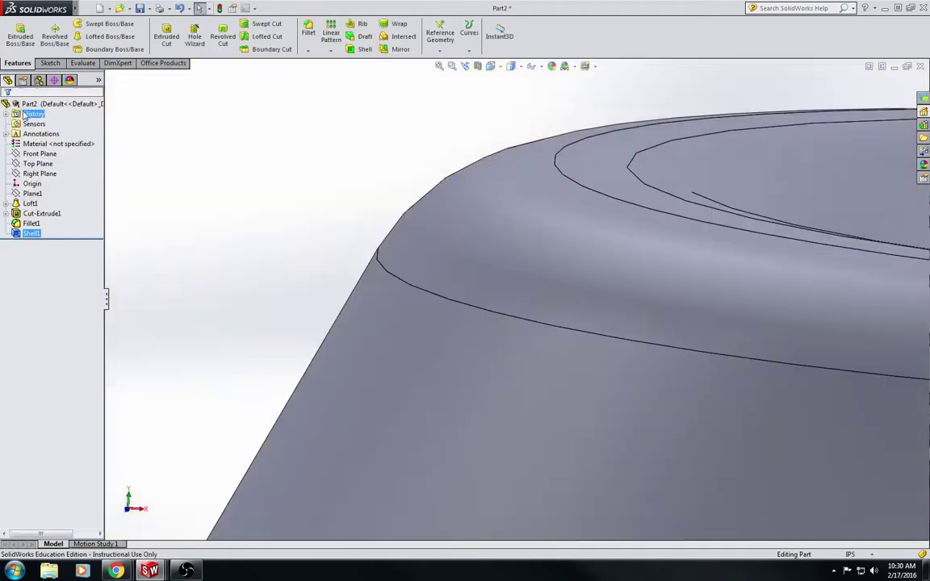
pyautogui.click(479, 67)
pyautogui.click(7, 111)
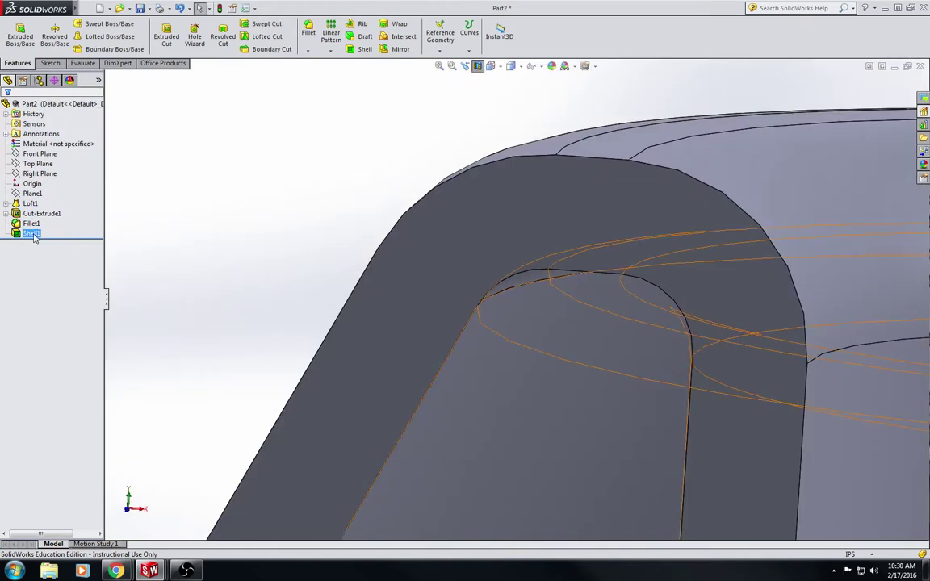
# - Reorder the shell before the fillet, roll the model back to before the fillet, and roll it forward again
pyautogui.moveTo(35, 235); pyautogui.dragTo(34, 214)
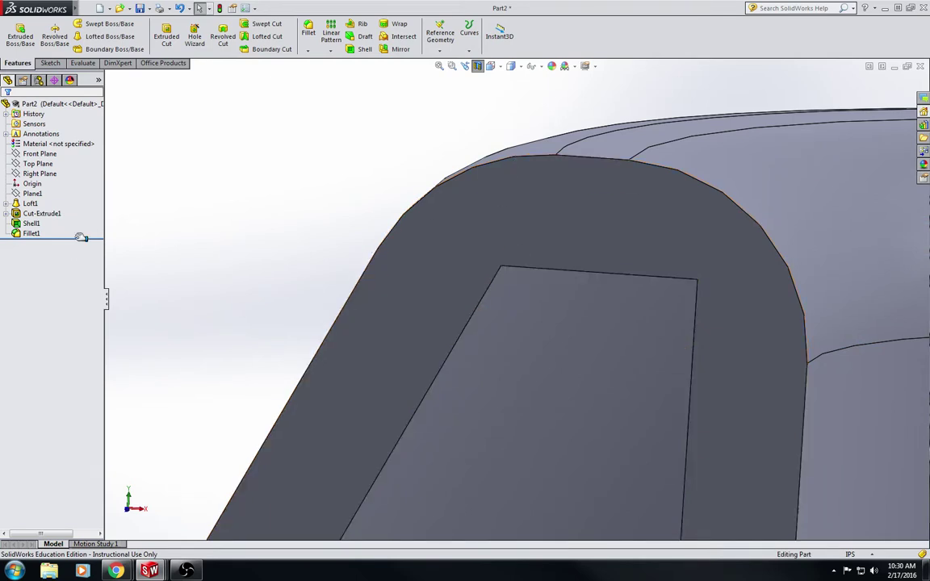
pyautogui.moveTo(78, 239); pyautogui.dragTo(79, 230)
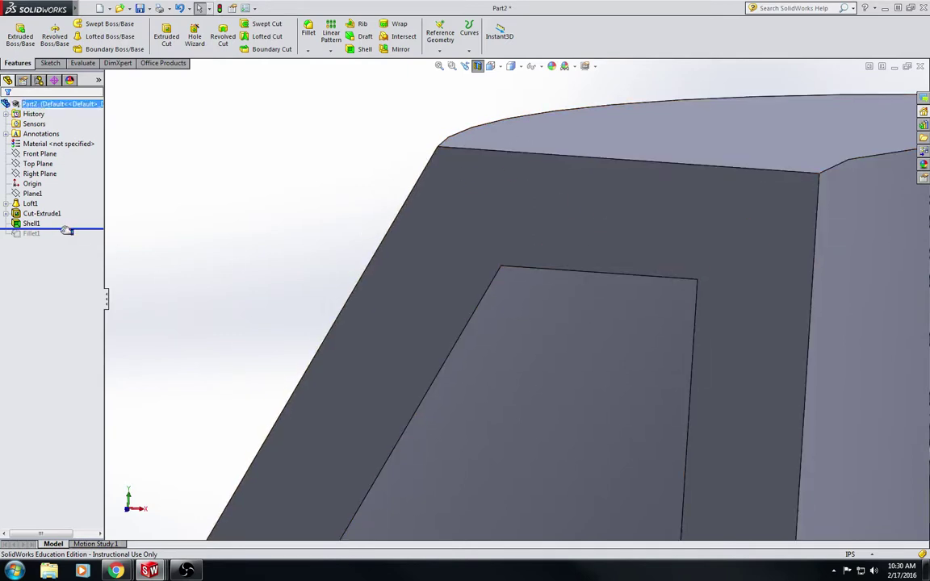
pyautogui.moveTo(66, 228); pyautogui.dragTo(69, 239)
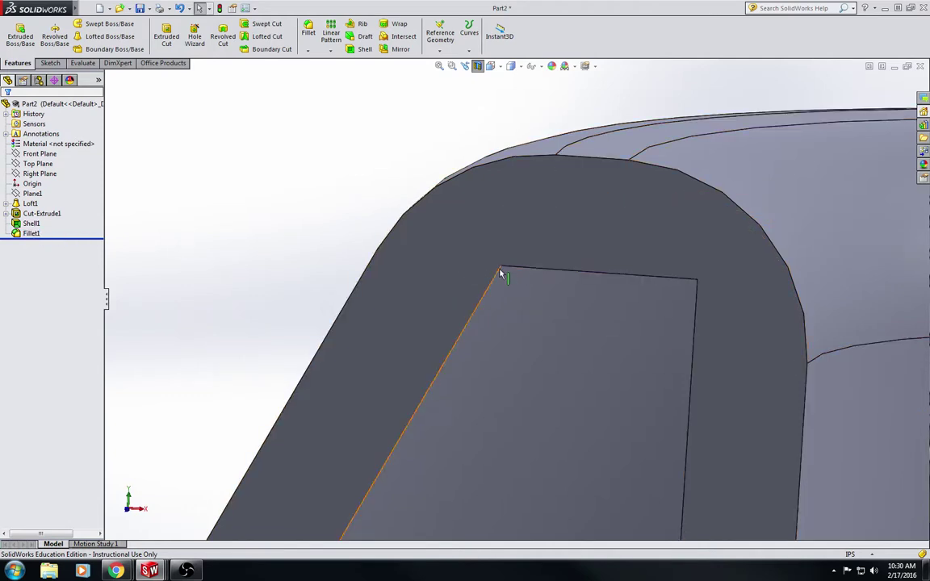
# - Reorder the fillet before the shell to compare the rim's inner corners, and return it to after the shell
pyautogui.click(31, 233)
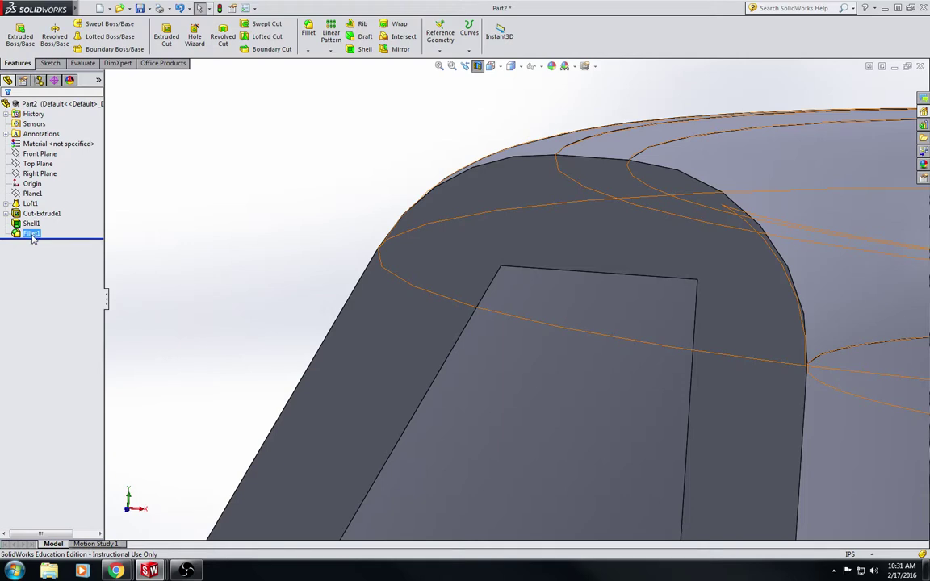
pyautogui.moveTo(32, 237); pyautogui.dragTo(47, 218)
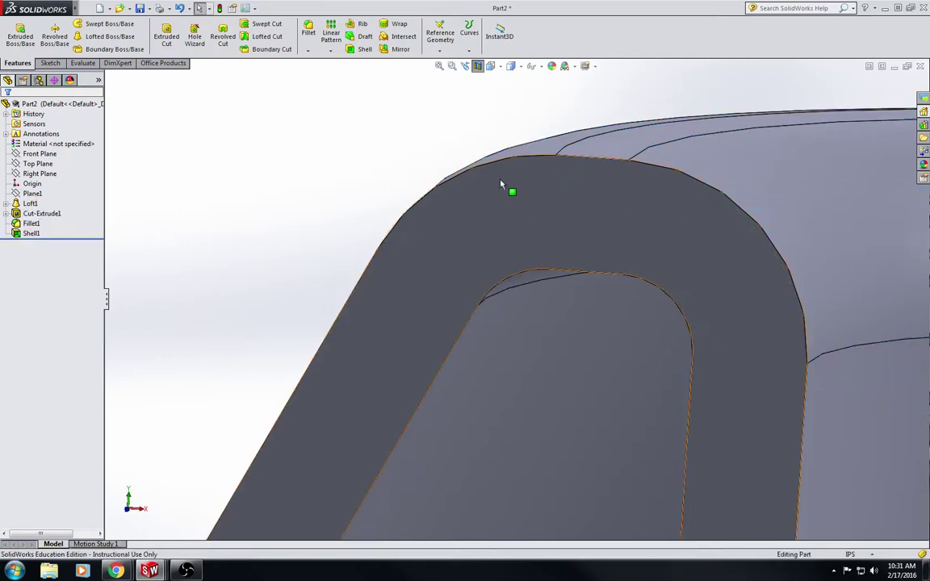
pyautogui.click(34, 234)
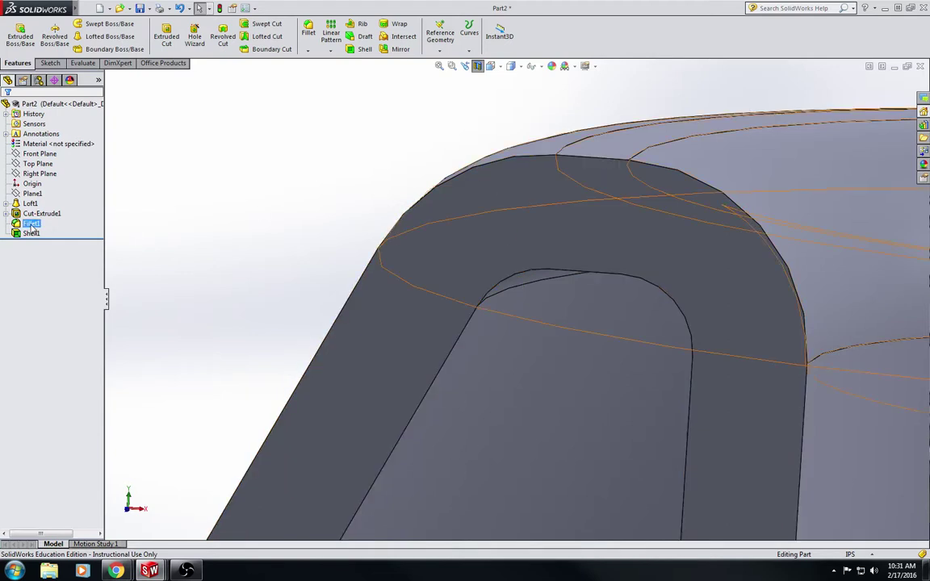
pyautogui.moveTo(32, 224); pyautogui.dragTo(51, 239)
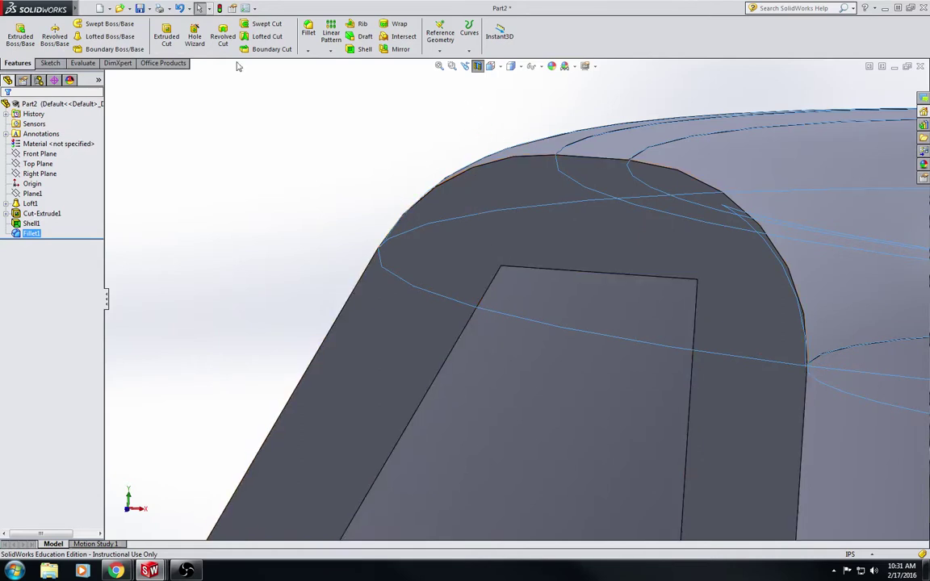
# - Measure the distance from the sharp inner corner of the sectioned wall to the outer fillet arc
pyautogui.click(90, 63)
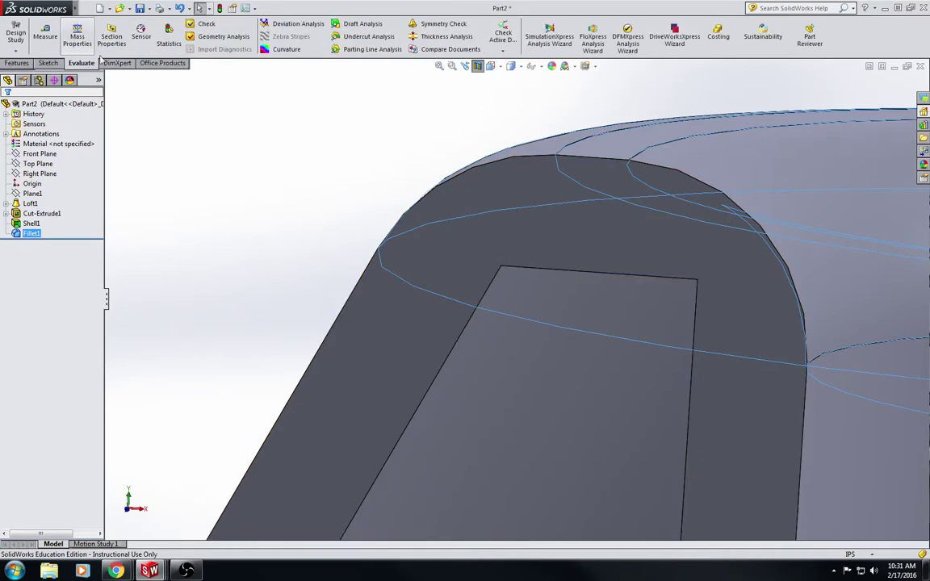
pyautogui.click(45, 36)
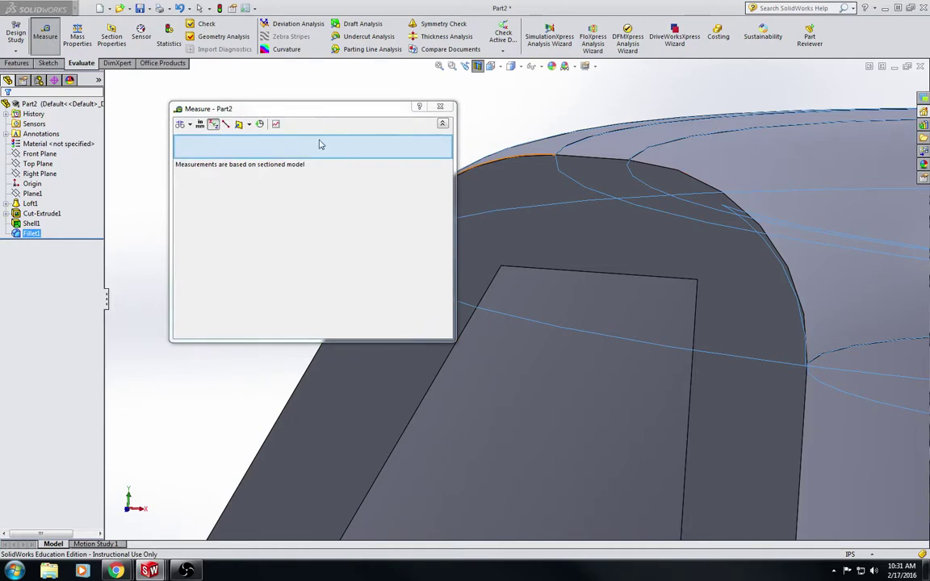
pyautogui.moveTo(271, 104); pyautogui.dragTo(270, 99)
pyautogui.moveTo(449, 203); pyautogui.dragTo(337, 204)
pyautogui.click(501, 266)
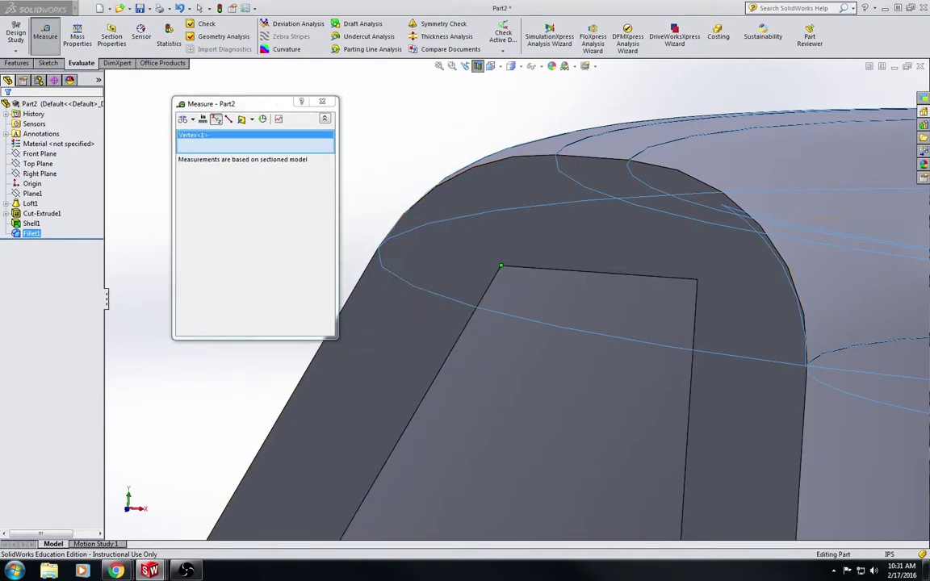
pyautogui.click(476, 173)
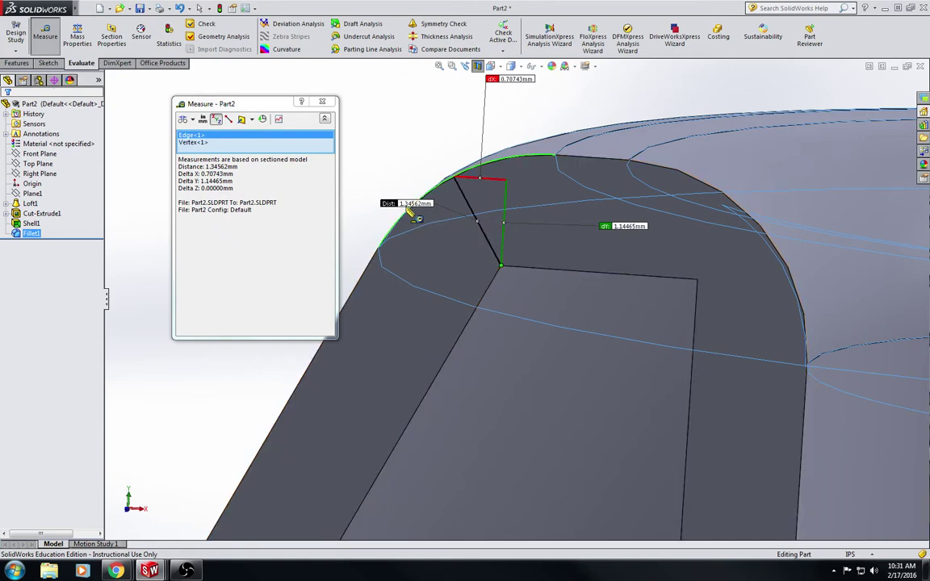
# - Set the measurement length unit to Inches for the corner-to-fillet distance and end the measurement
pyautogui.click(203, 119)
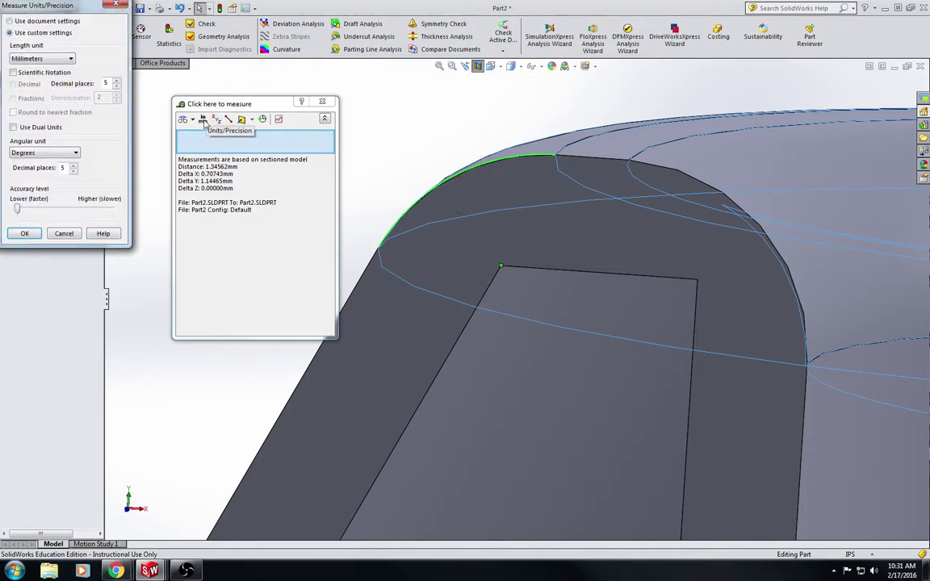
pyautogui.click(24, 58)
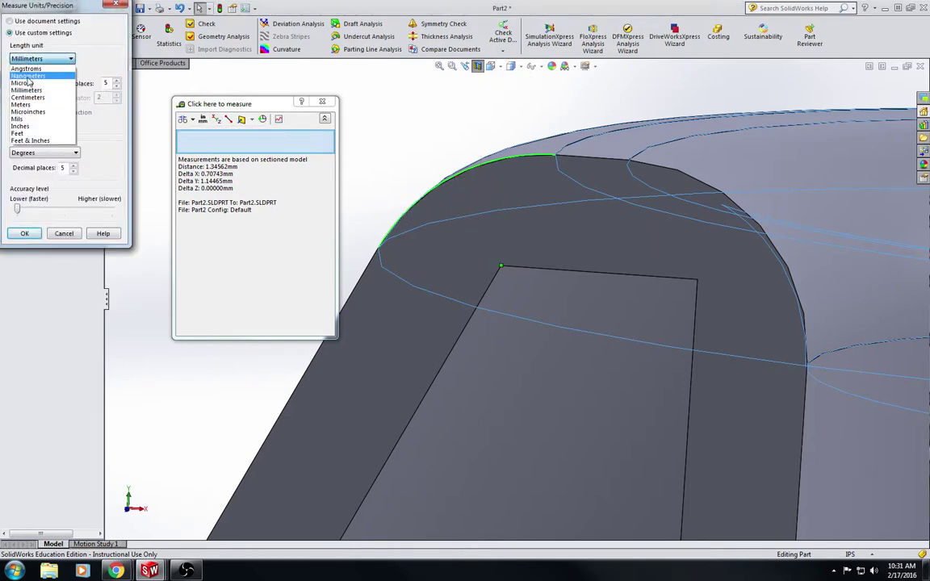
pyautogui.click(19, 126)
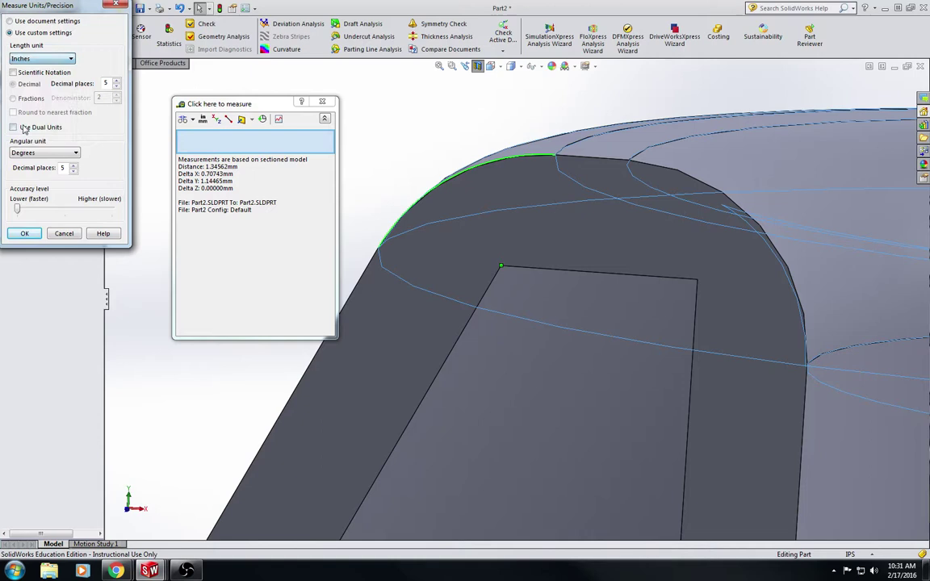
pyautogui.click(25, 233)
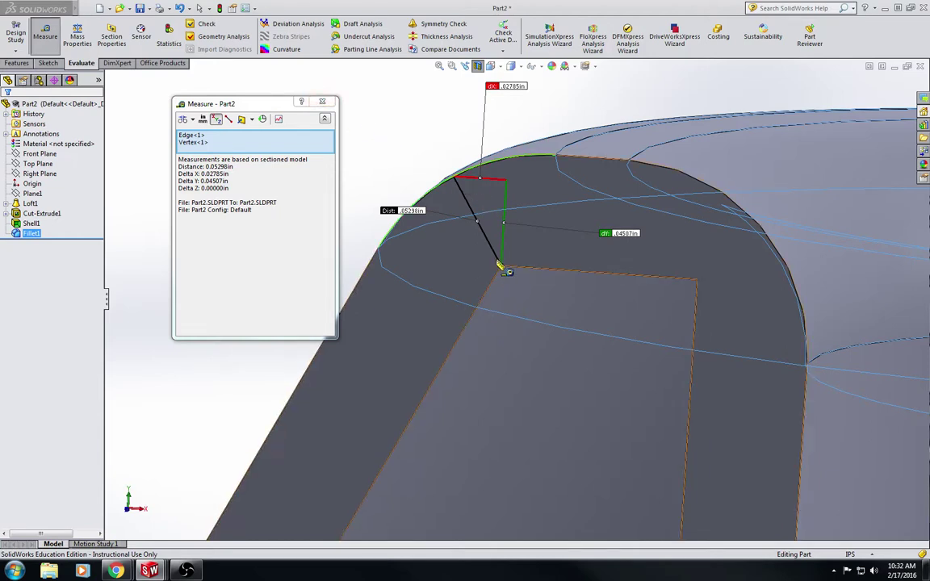
pyautogui.click(323, 105)
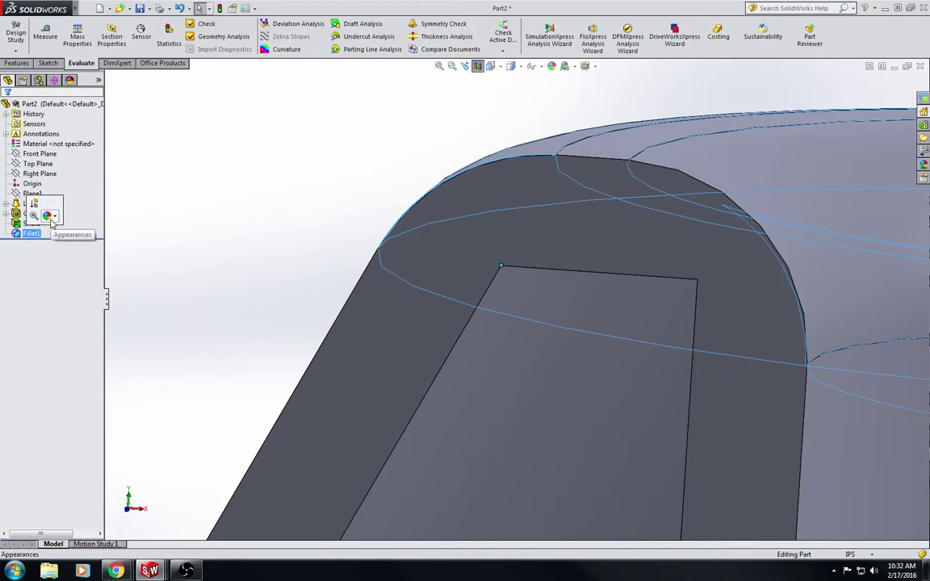
# - Reorder the fillet before the shell and measure the distance between the rim's outer and inner fillet arcs
pyautogui.keyDown('ctrl'); pyautogui.click(31, 223); pyautogui.keyUp('ctrl')
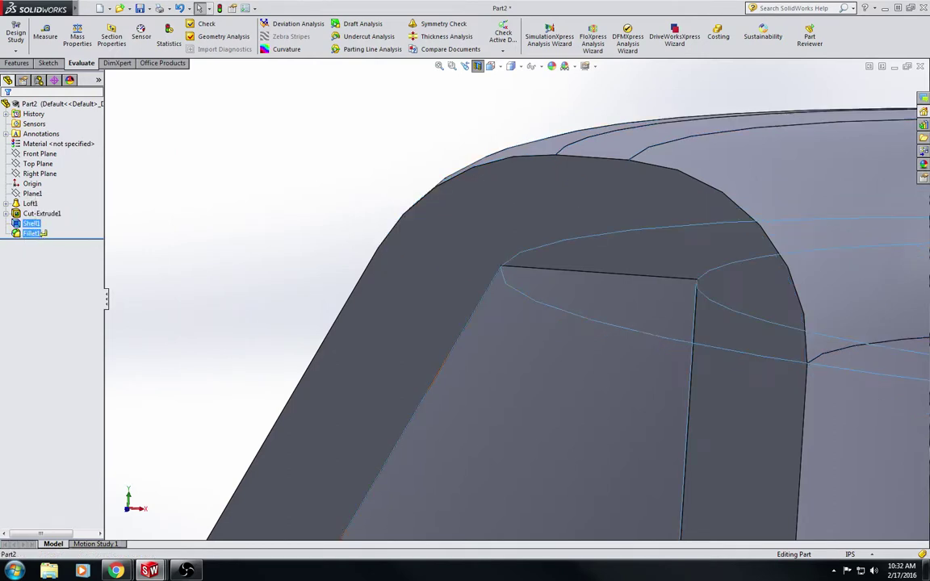
pyautogui.moveTo(45, 233); pyautogui.dragTo(40, 213)
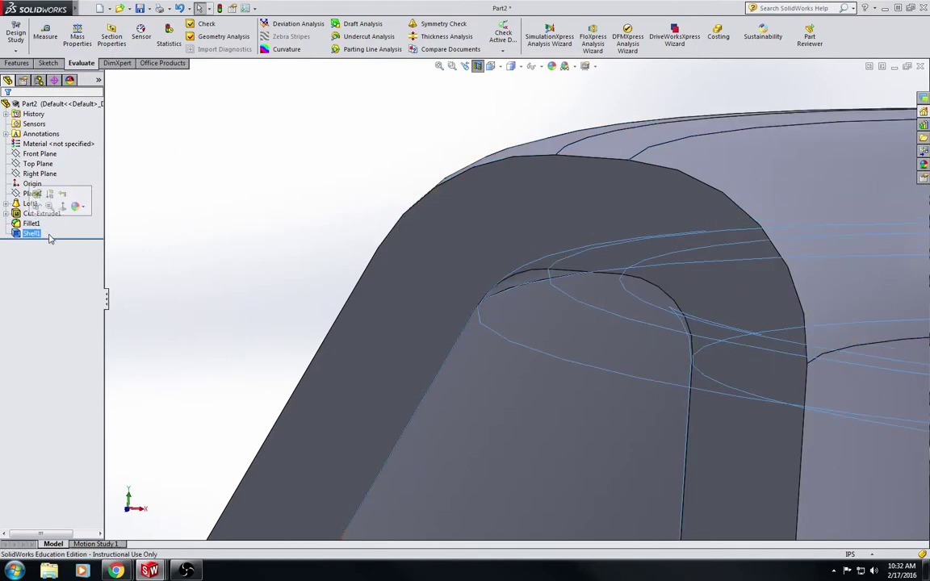
pyautogui.click(45, 33)
pyautogui.click(457, 179)
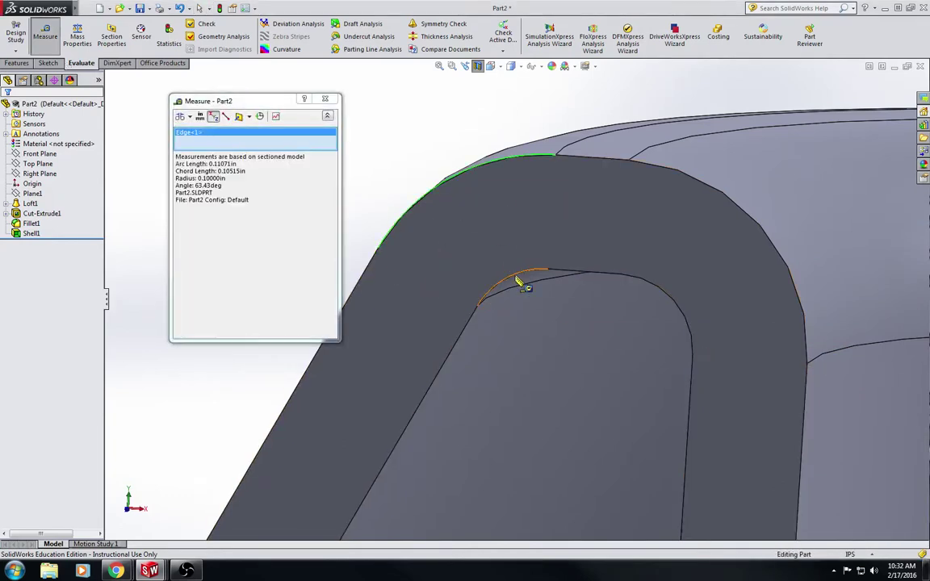
pyautogui.click(520, 282)
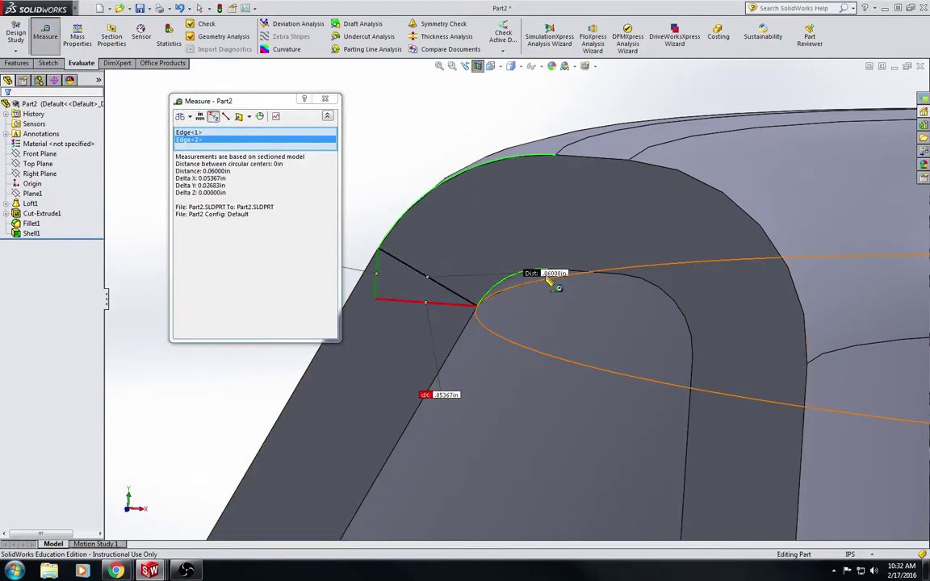
pyautogui.click(325, 99)
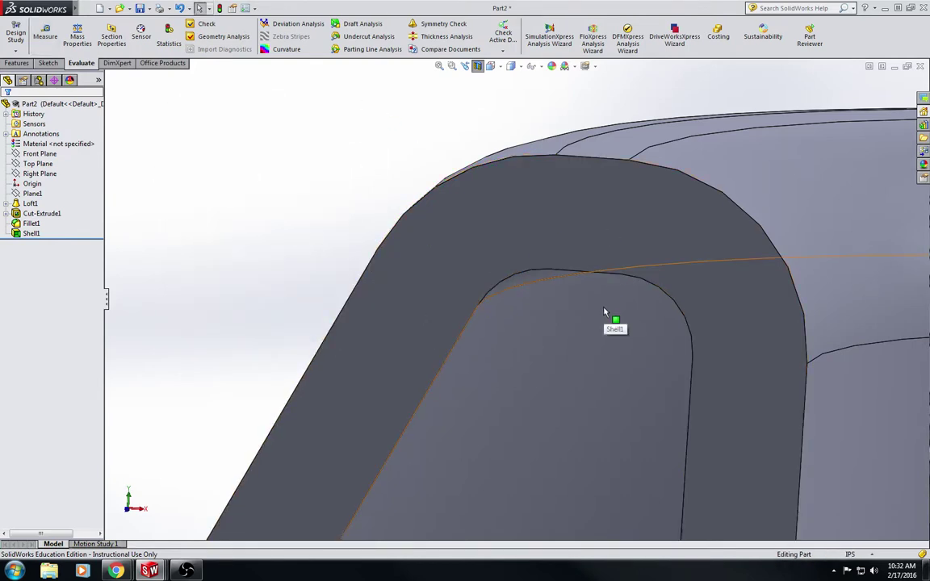
# - Turn off the section view and show the whole card holder in the Trimetric view
pyautogui.hotkey('shift', 'Up')
pyautogui.scroll(3, 604, 315)
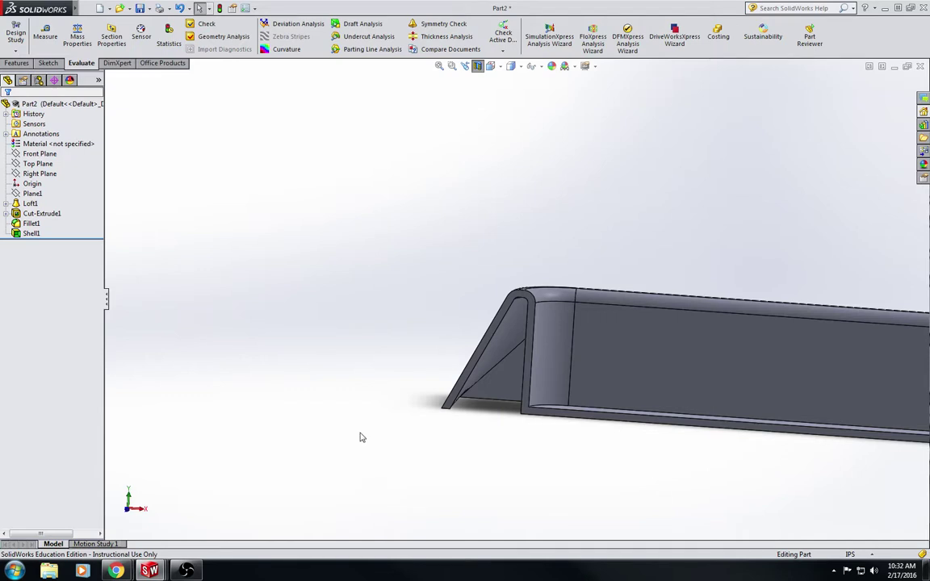
pyautogui.click(478, 66)
pyautogui.scroll(5, 594, 273)
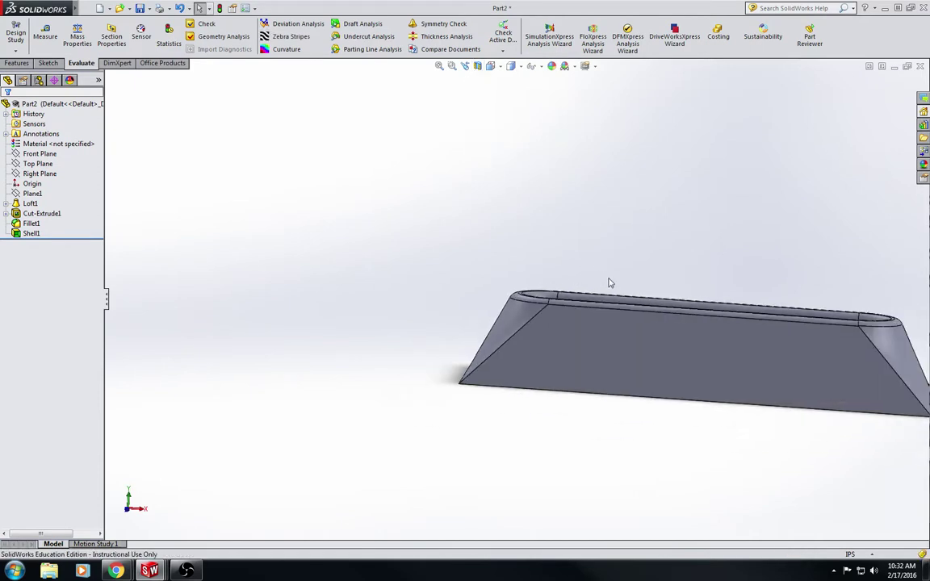
pyautogui.click(490, 65)
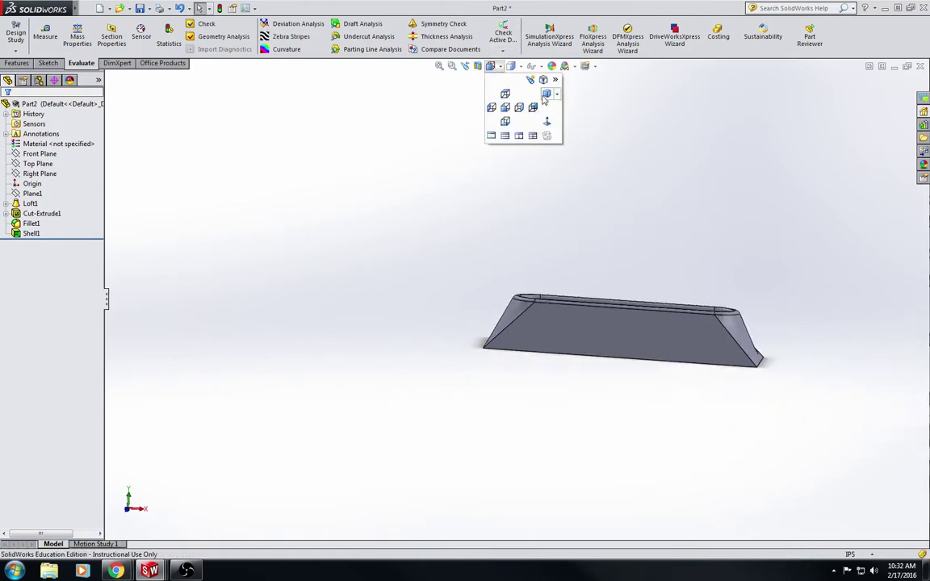
pyautogui.click(547, 95)
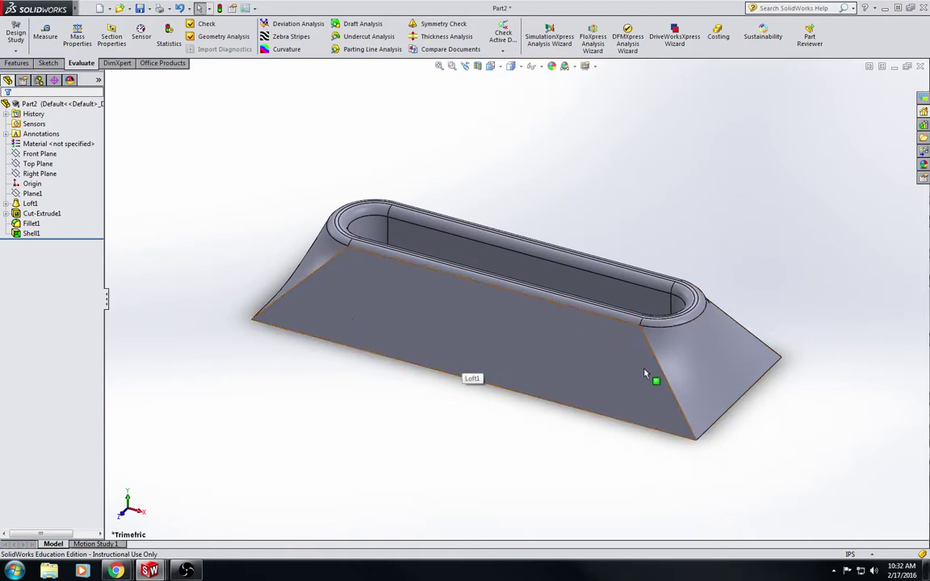
# - Create a reference plane parallel to the Front Plane, offset 1.20 in toward the front of the card holder
pyautogui.click(16, 63)
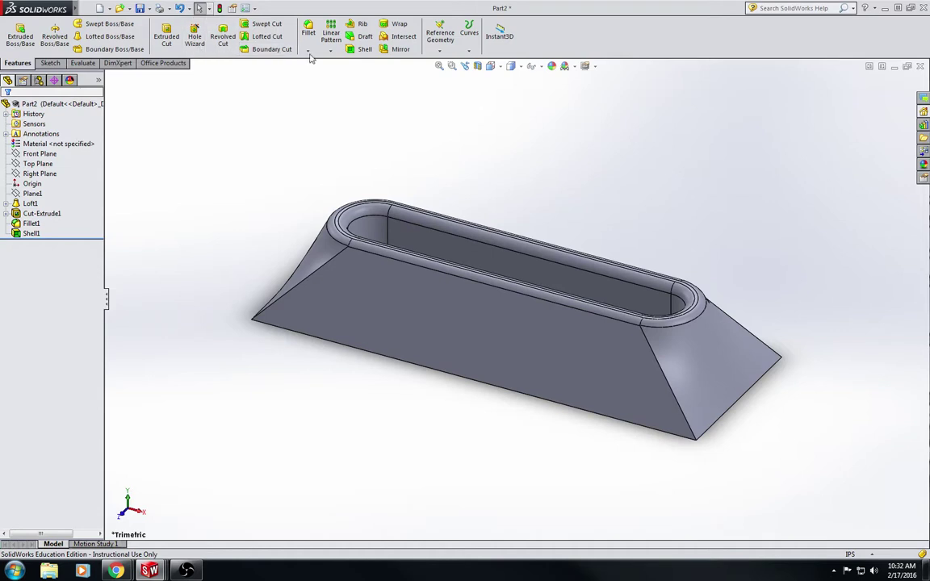
pyautogui.click(441, 39)
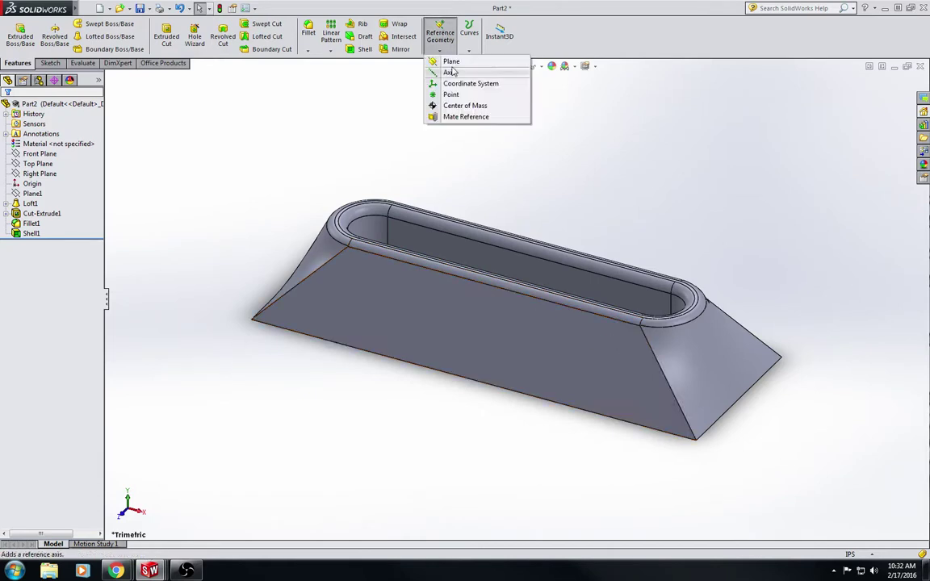
pyautogui.click(451, 62)
pyautogui.click(110, 77)
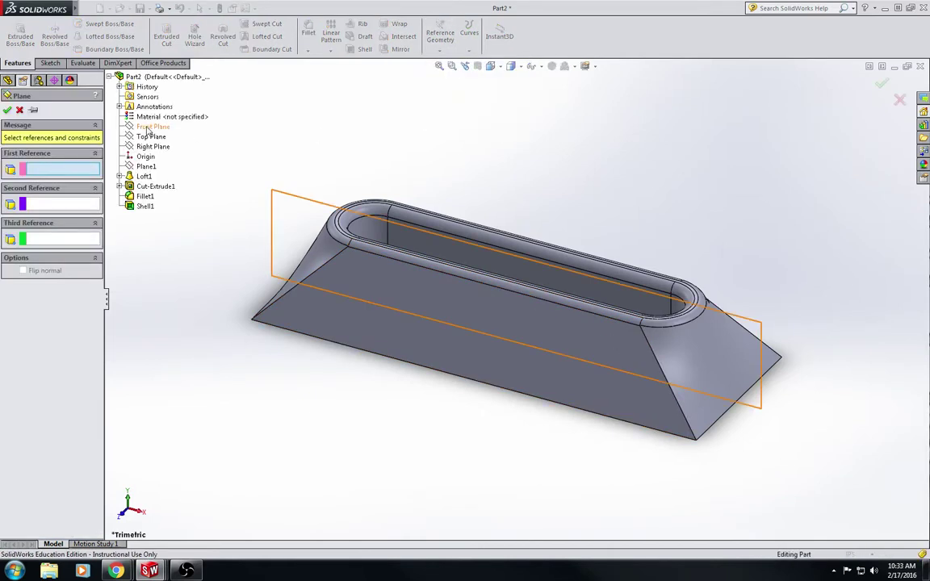
pyautogui.click(153, 127)
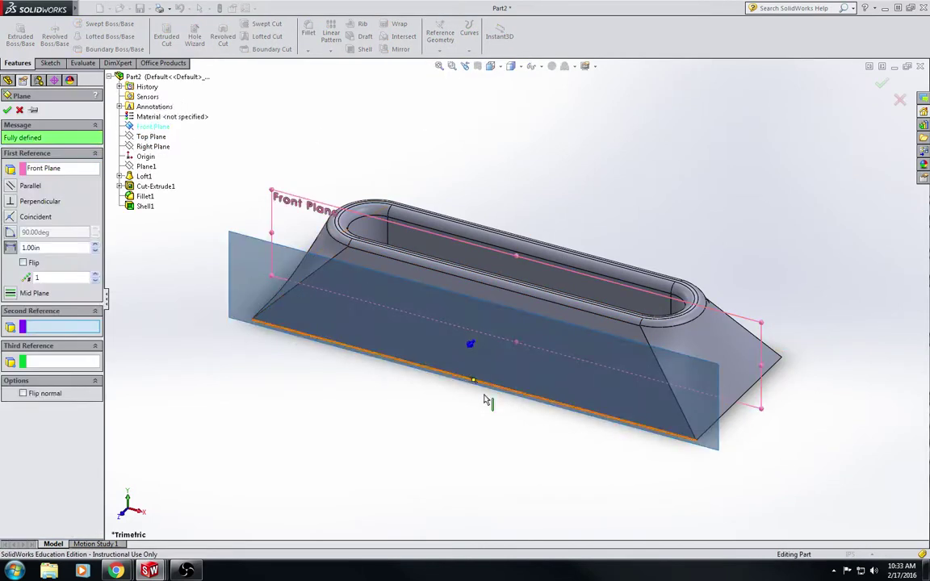
pyautogui.moveTo(488, 401); pyautogui.dragTo(422, 331, button='middle')
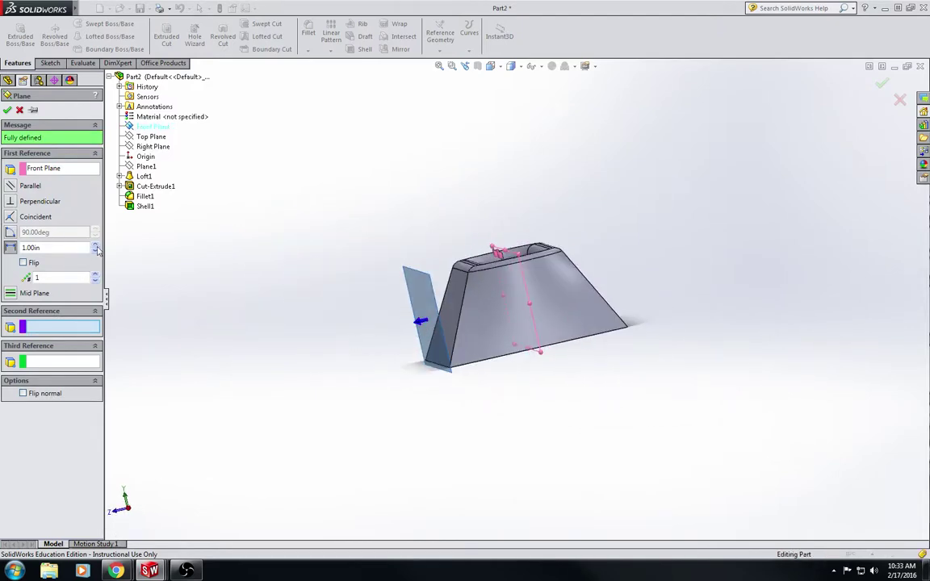
pyautogui.moveTo(96, 249); pyautogui.dragTo(96, 255)
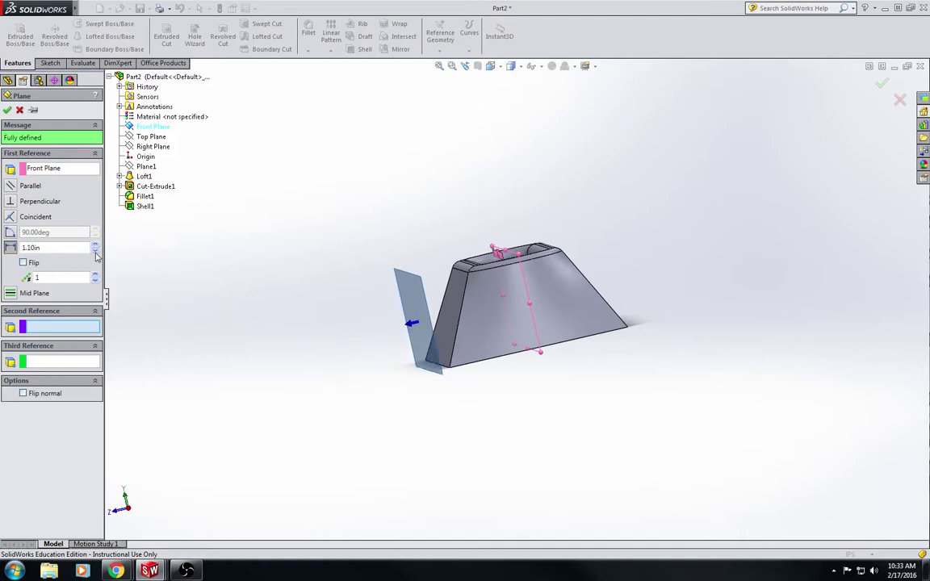
pyautogui.click(96, 246)
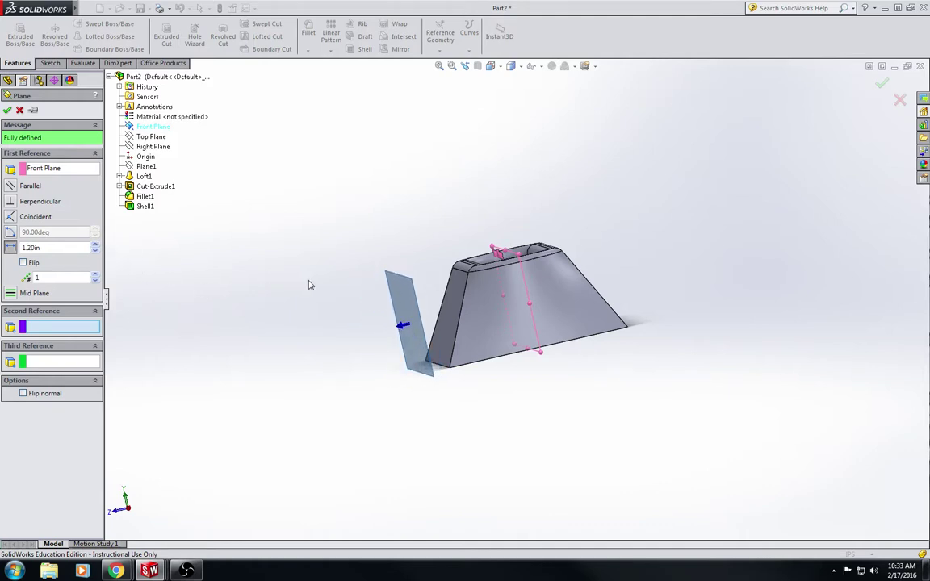
pyautogui.click(7, 110)
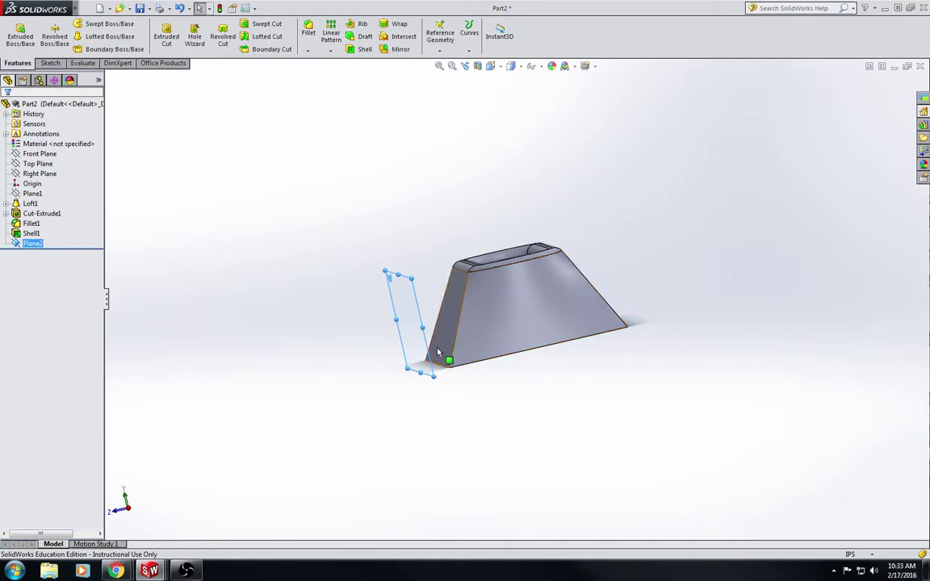
pyautogui.click(340, 317)
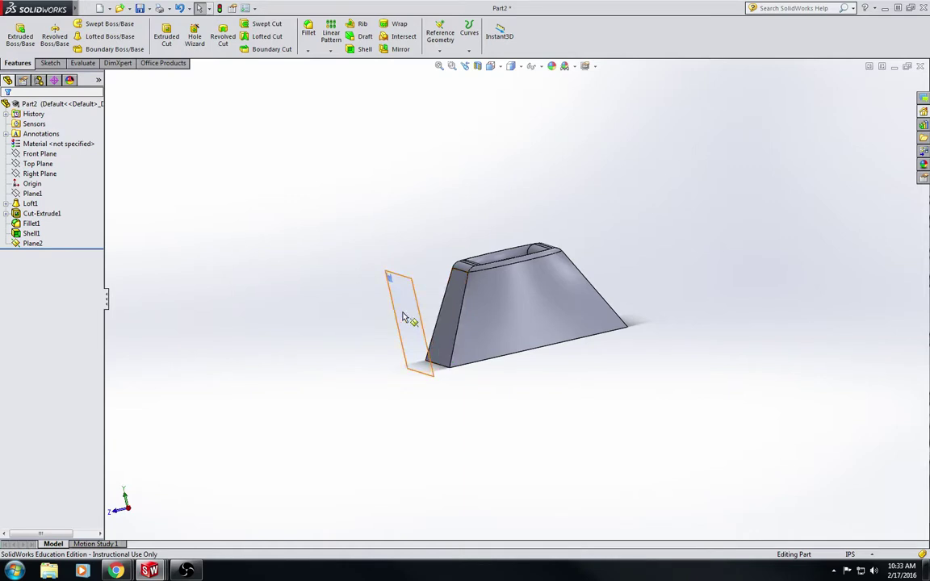
pyautogui.moveTo(381, 234); pyautogui.dragTo(485, 210, button='middle')
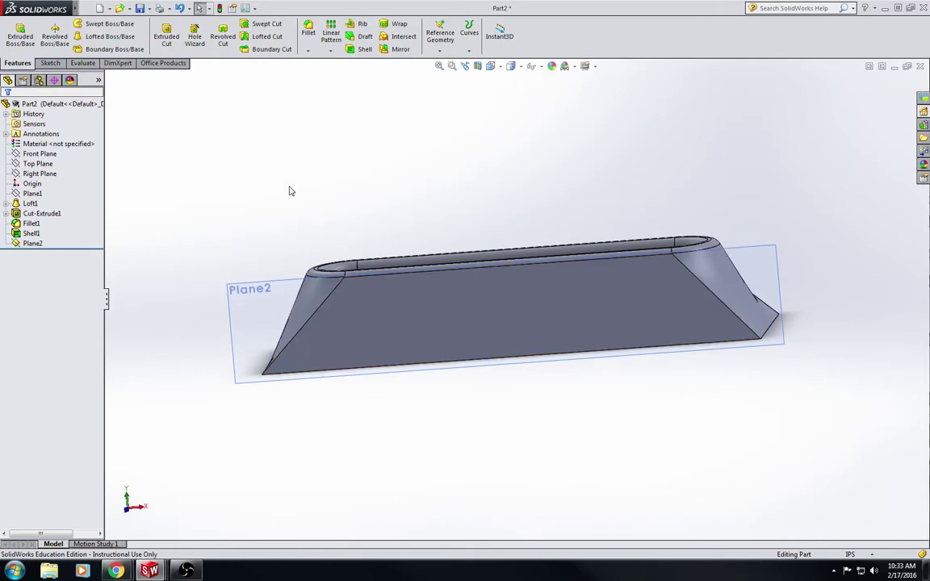
pyautogui.moveTo(315, 138); pyautogui.dragTo(344, 167, button='middle')
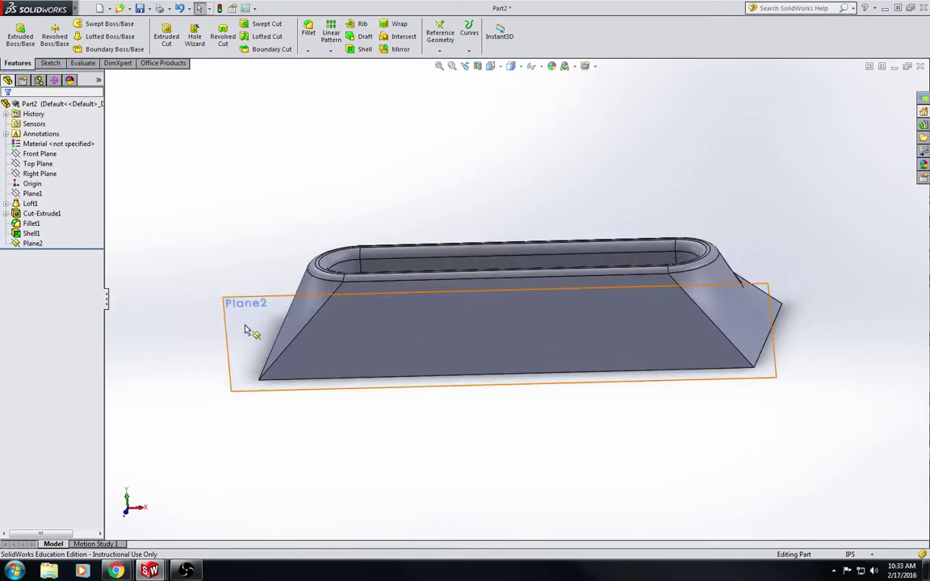
pyautogui.click(166, 37)
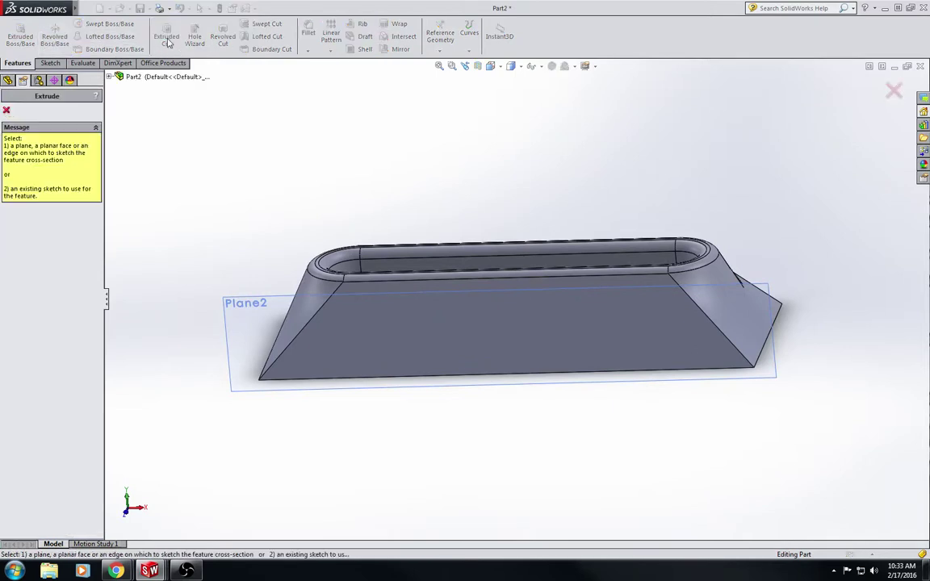
pyautogui.click(380, 291)
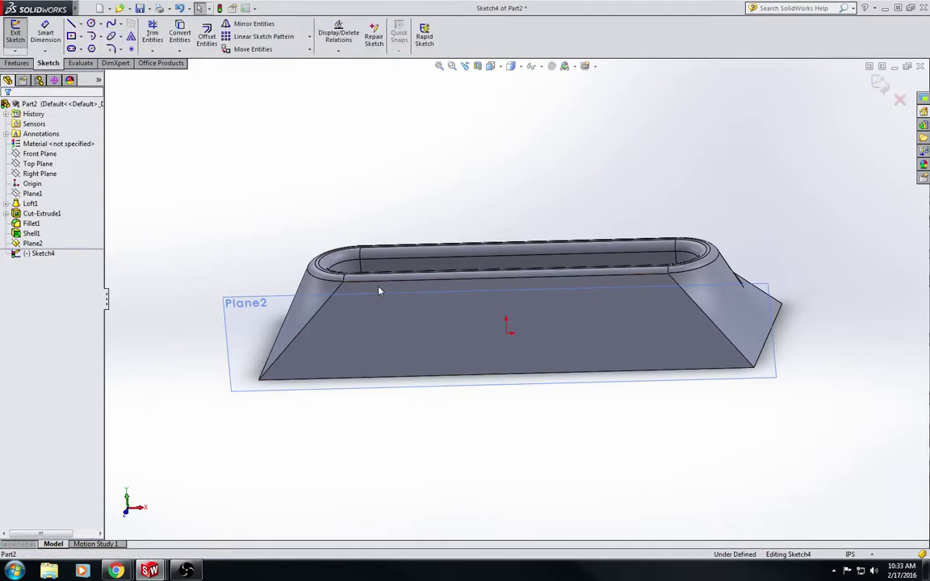
pyautogui.click(131, 36)
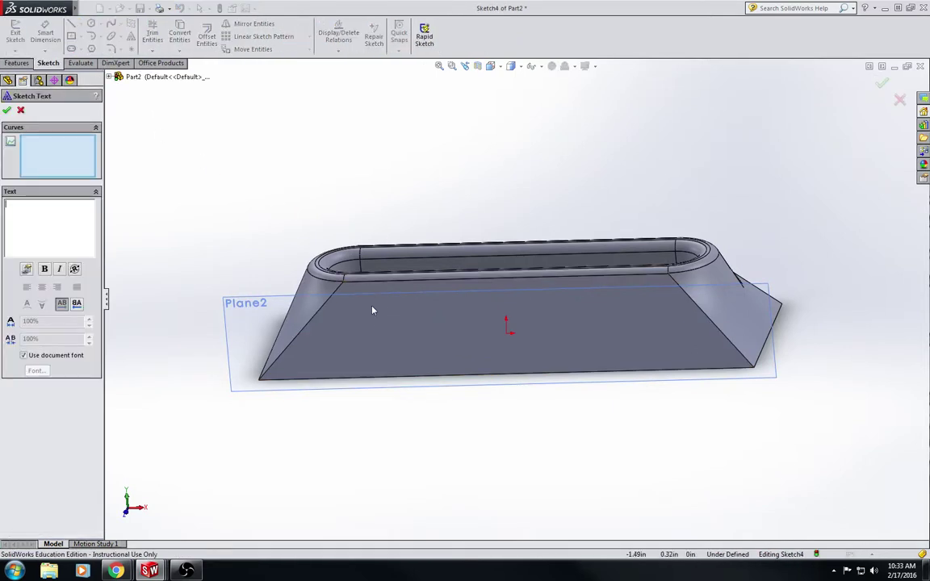
pyautogui.moveTo(361, 293); pyautogui.dragTo(118, 62, button='middle')
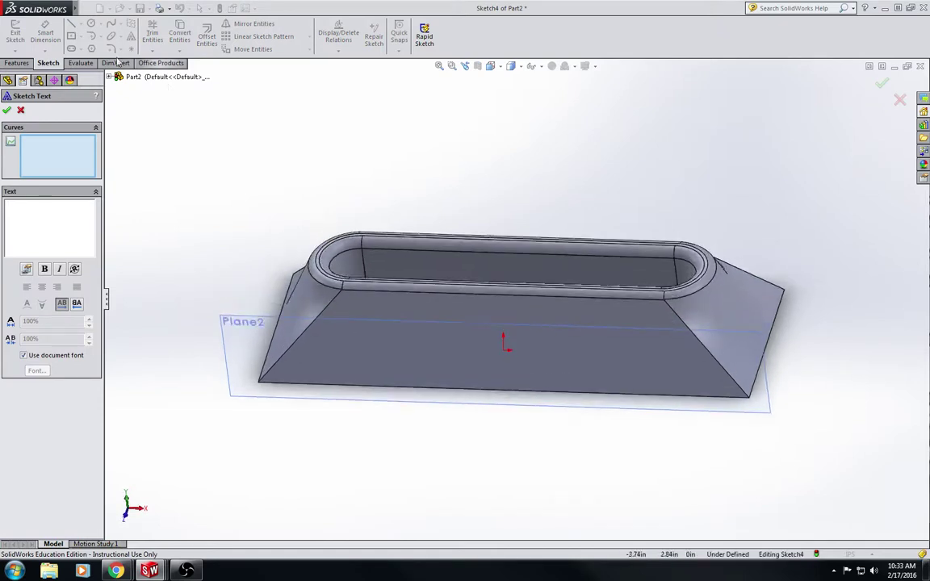
pyautogui.click(20, 110)
pyautogui.click(80, 24)
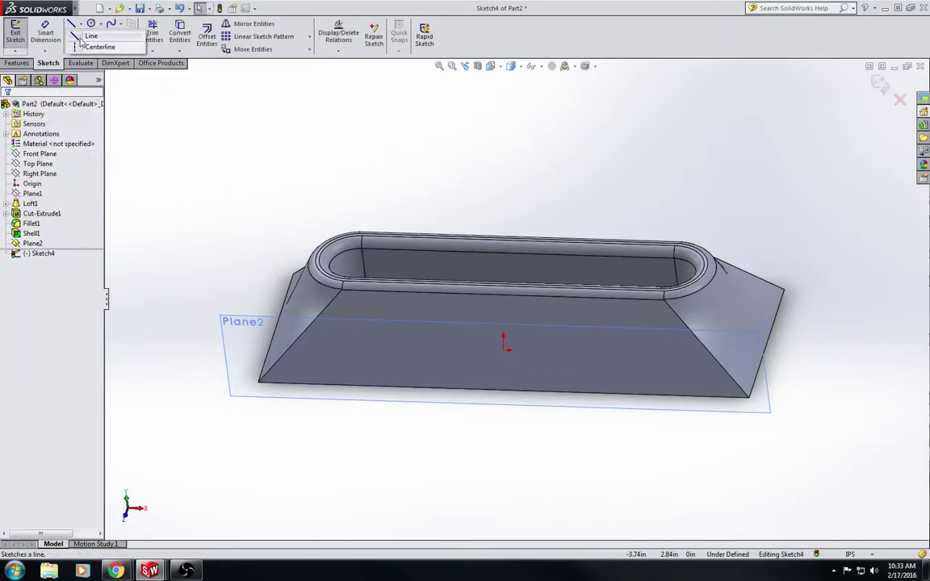
pyautogui.click(99, 47)
pyautogui.moveTo(259, 380); pyautogui.dragTo(339, 290)
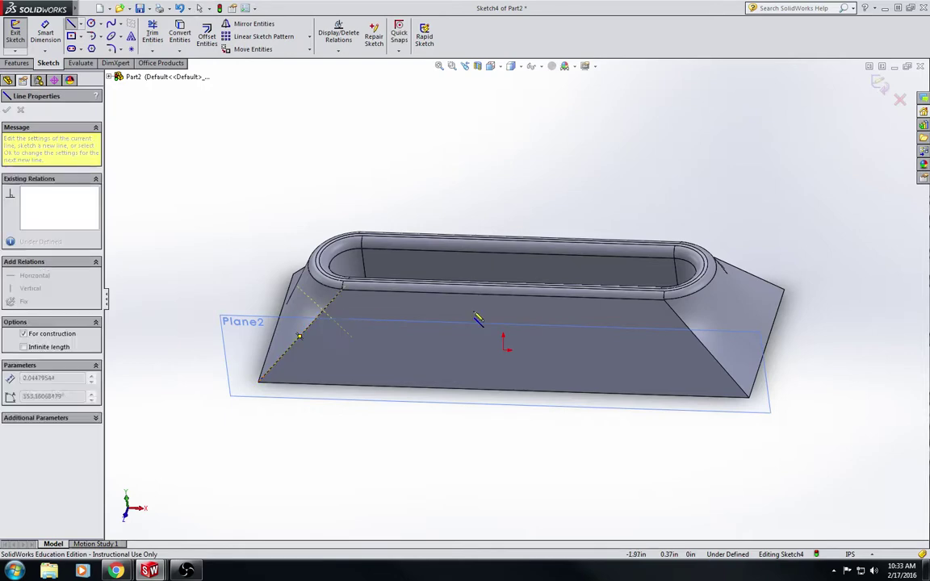
pyautogui.click(685, 329)
pyautogui.moveTo(685, 331)
pyautogui.mouseDown(button='middle')
pyautogui.moveTo(590, 405)
pyautogui.moveTo(600, 410)
pyautogui.moveTo(592, 345)
pyautogui.moveTo(566, 334)
pyautogui.mouseUp(button='middle')
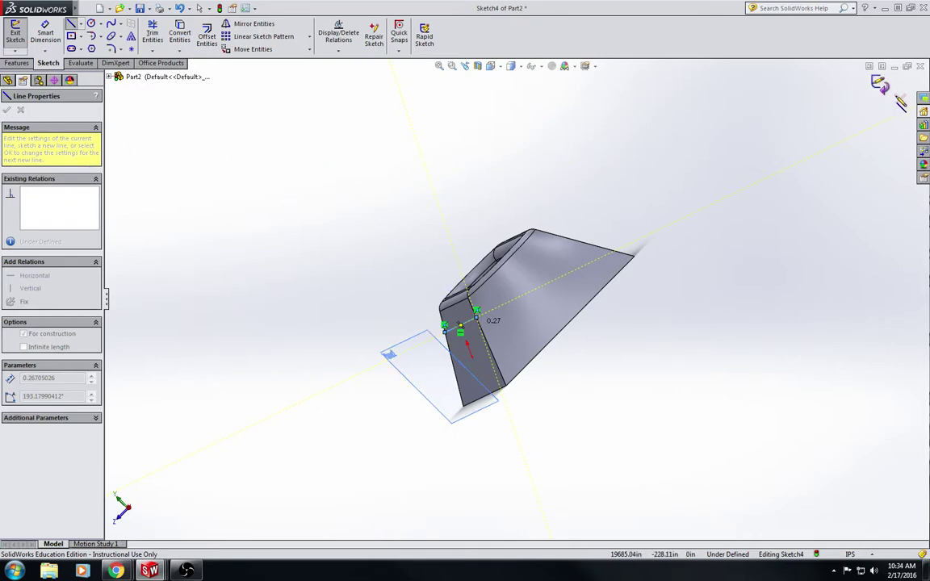
pyautogui.press('Escape')
pyautogui.click(438, 272)
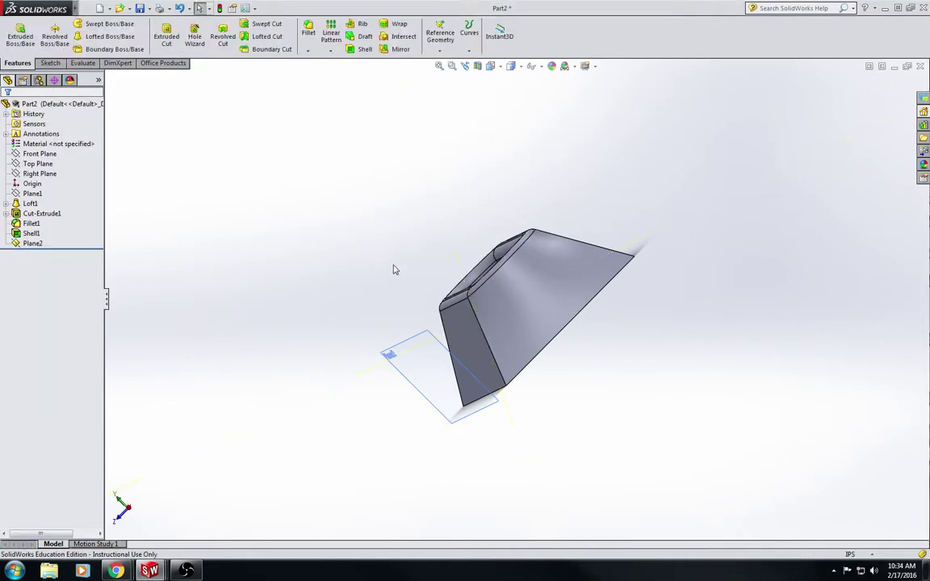
# - Orient the card holder to the Front view
pyautogui.click(491, 66)
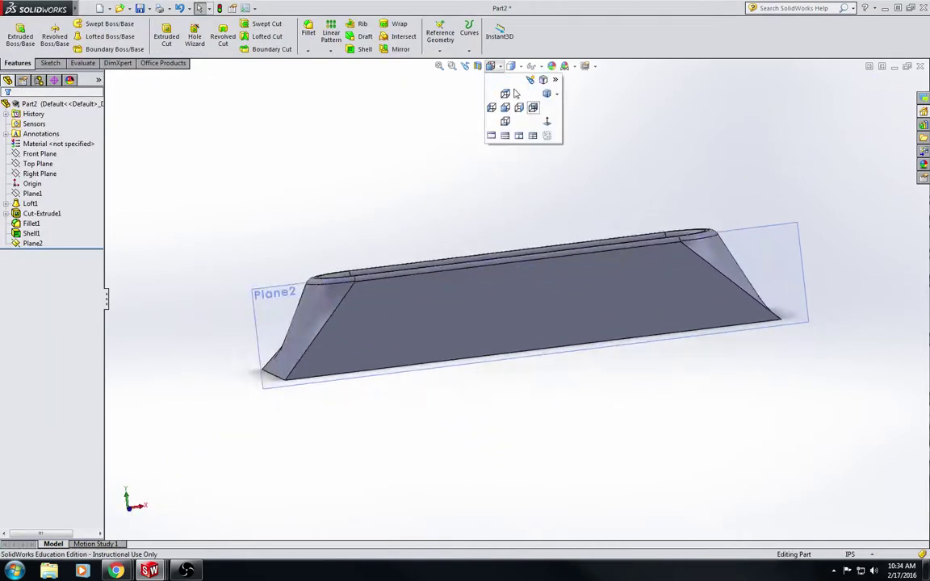
pyautogui.click(458, 98)
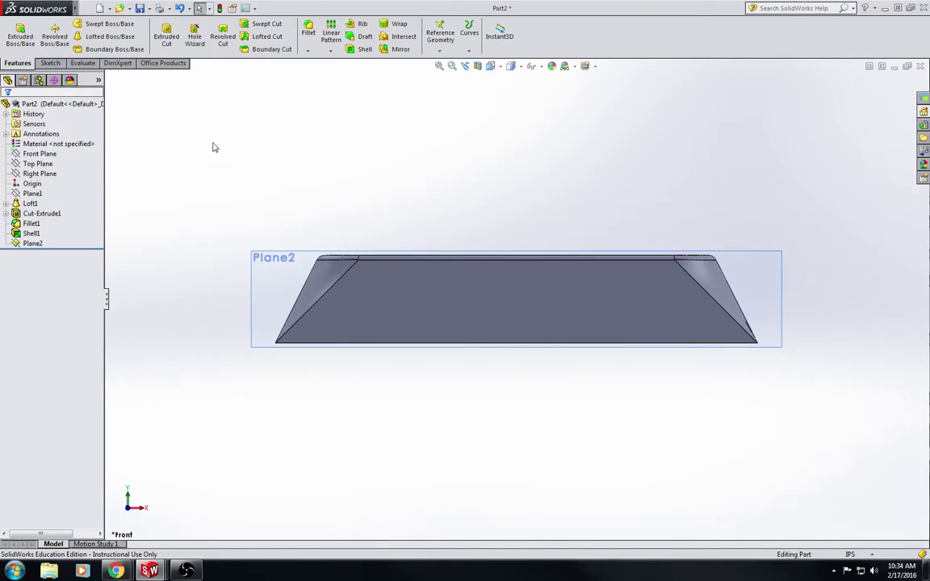
pyautogui.click(49, 63)
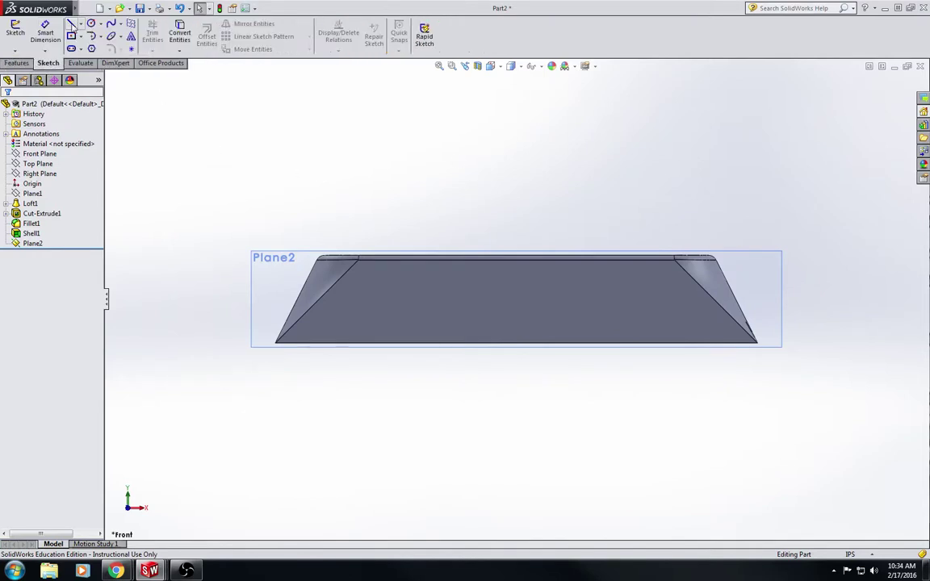
pyautogui.click(81, 24)
pyautogui.click(85, 46)
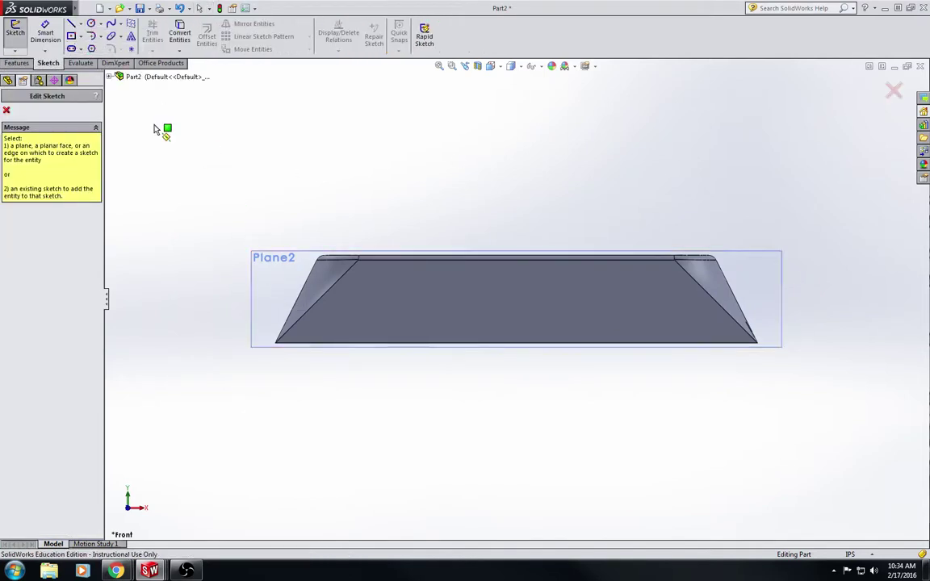
pyautogui.click(7, 110)
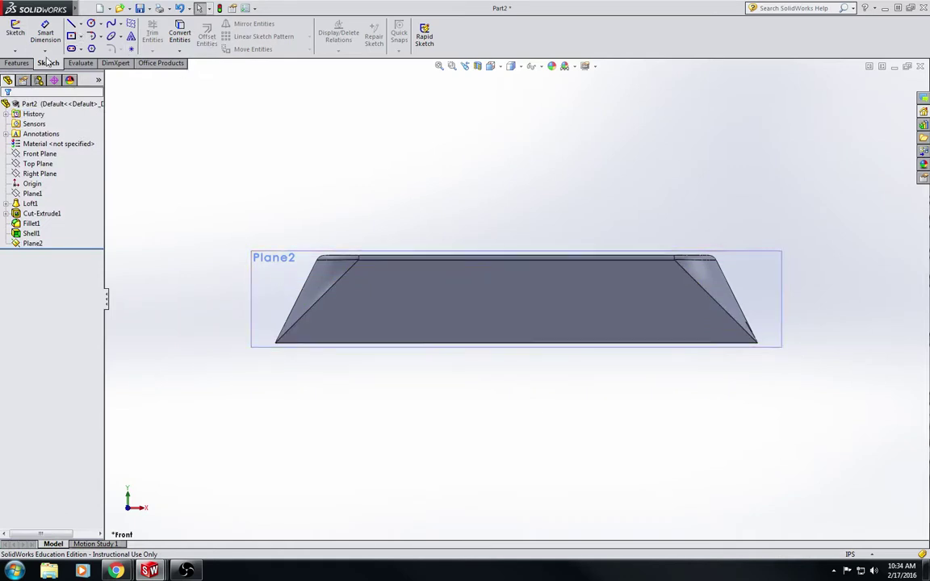
# - Start an extruded-cut sketch on the new offset plane and offset the holder's bottom front edge 0.25 in upward
pyautogui.click(17, 63)
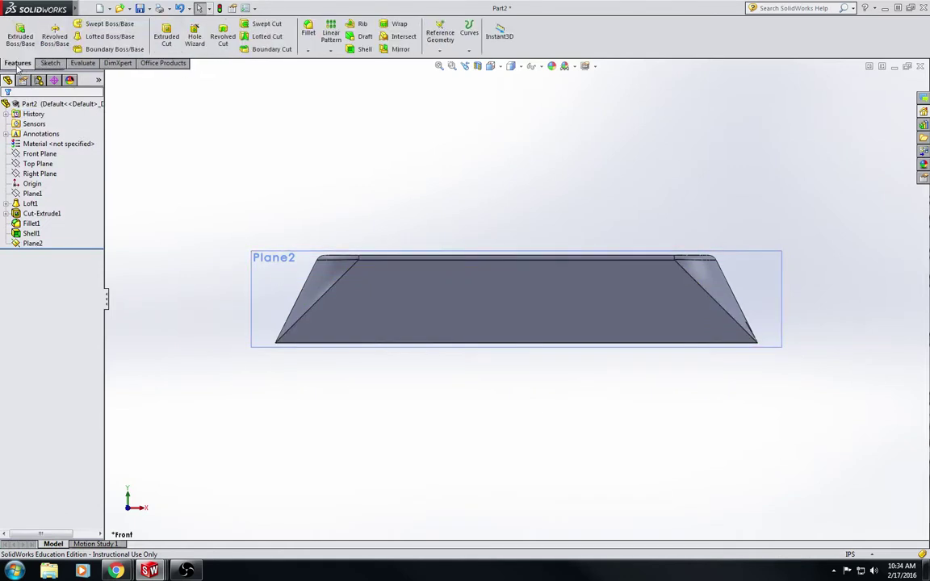
pyautogui.click(170, 41)
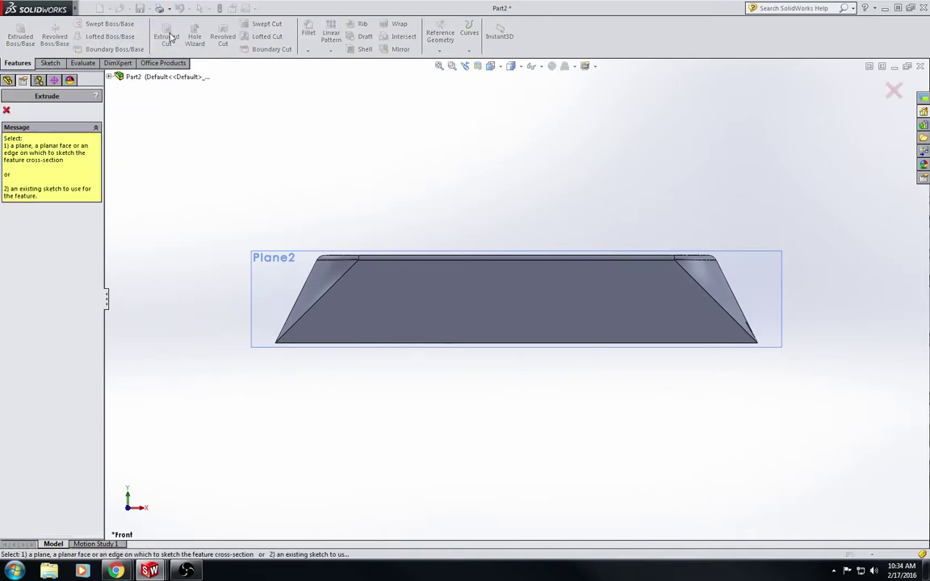
pyautogui.click(259, 256)
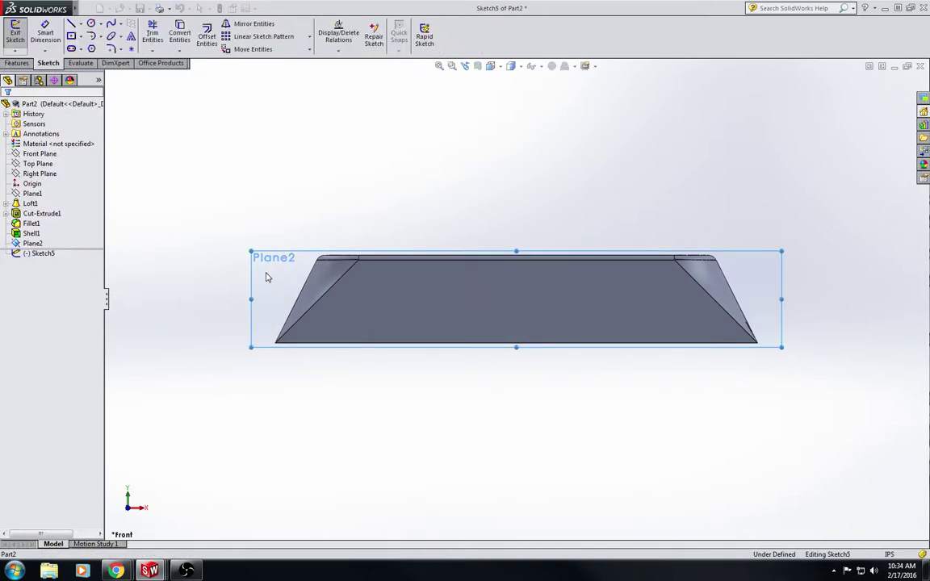
pyautogui.click(207, 37)
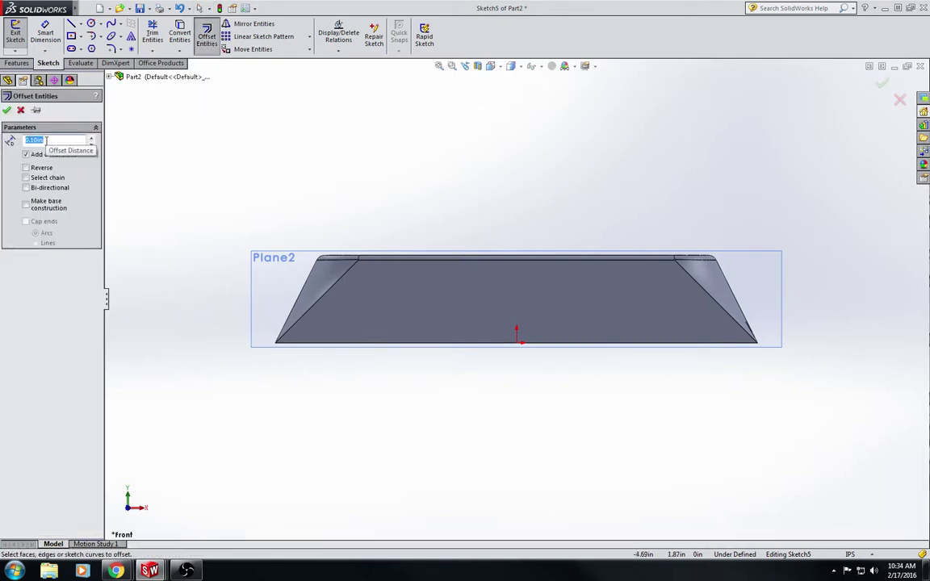
pyautogui.press('BackSpace')
pyautogui.click(365, 343)
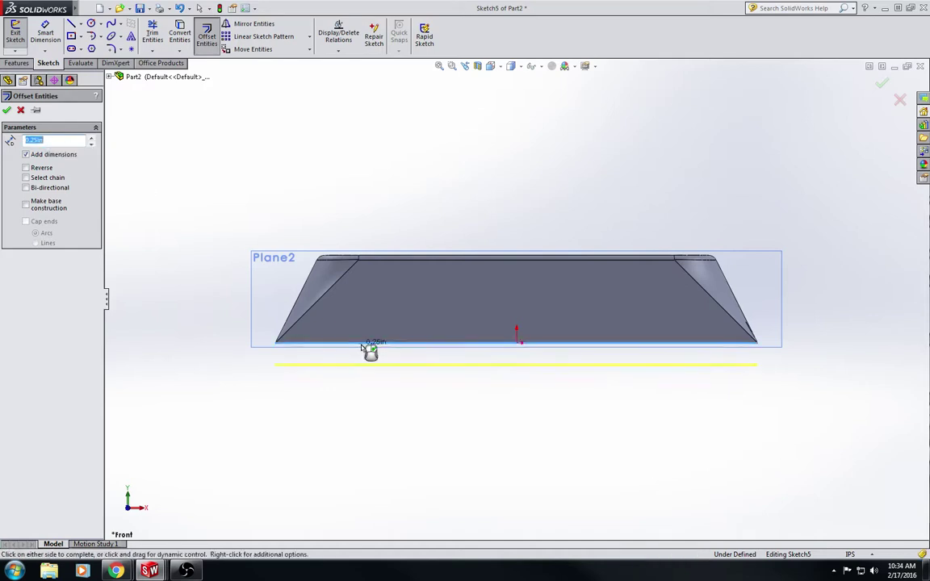
pyautogui.click(32, 168)
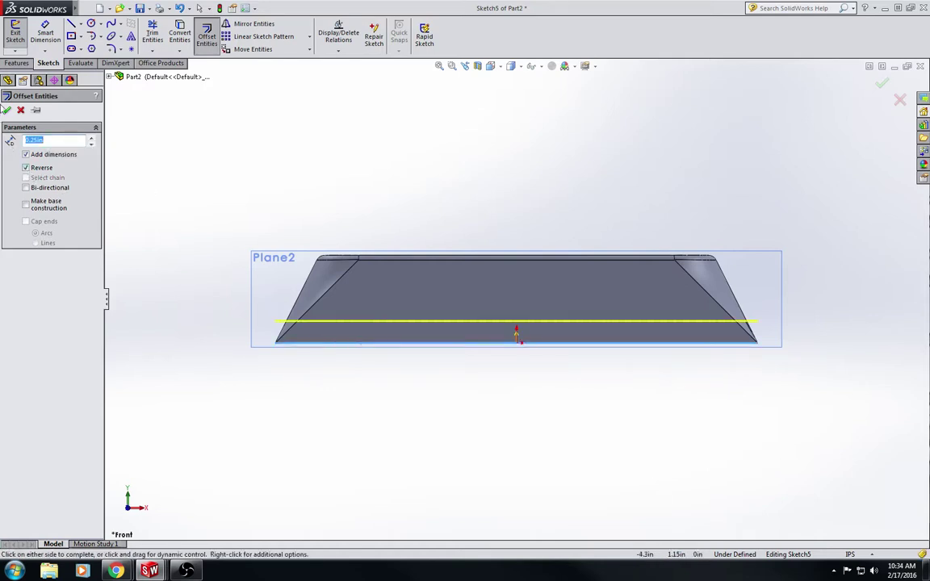
pyautogui.click(6, 110)
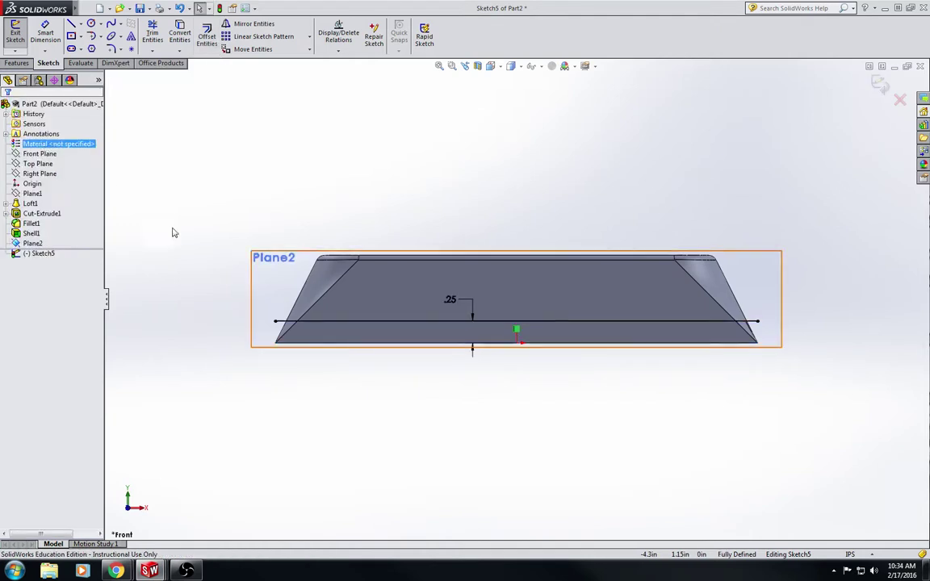
# - Convert the offset sketch line into construction geometry
pyautogui.click(332, 325)
pyautogui.click(10, 280)
pyautogui.click(213, 183)
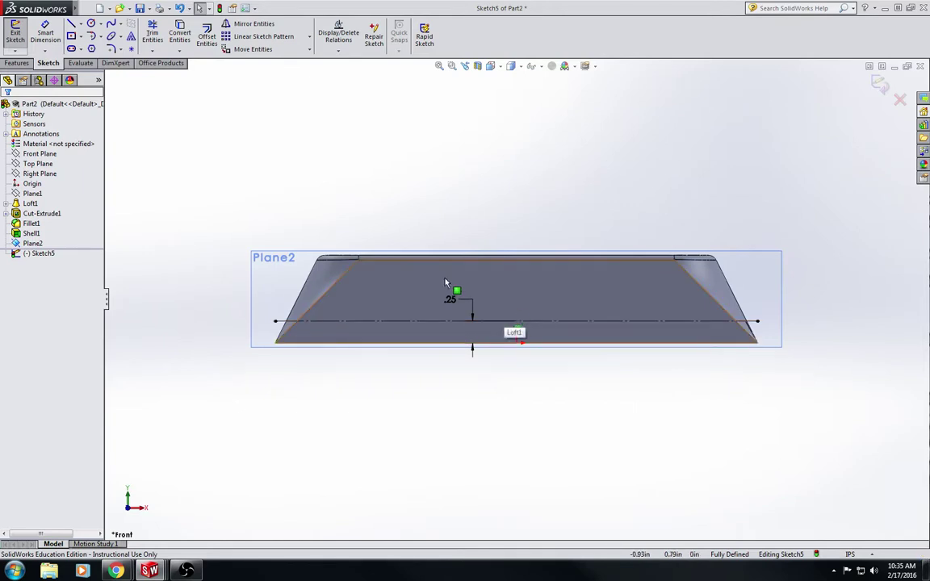
# - Start a sketch text that follows the horizontal construction line on the offset plane
pyautogui.click(130, 39)
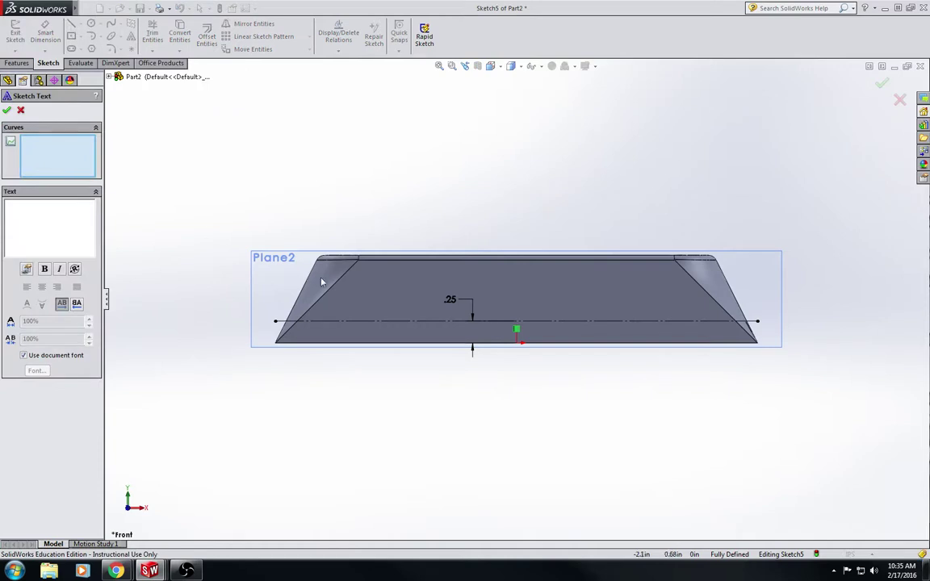
pyautogui.click(352, 323)
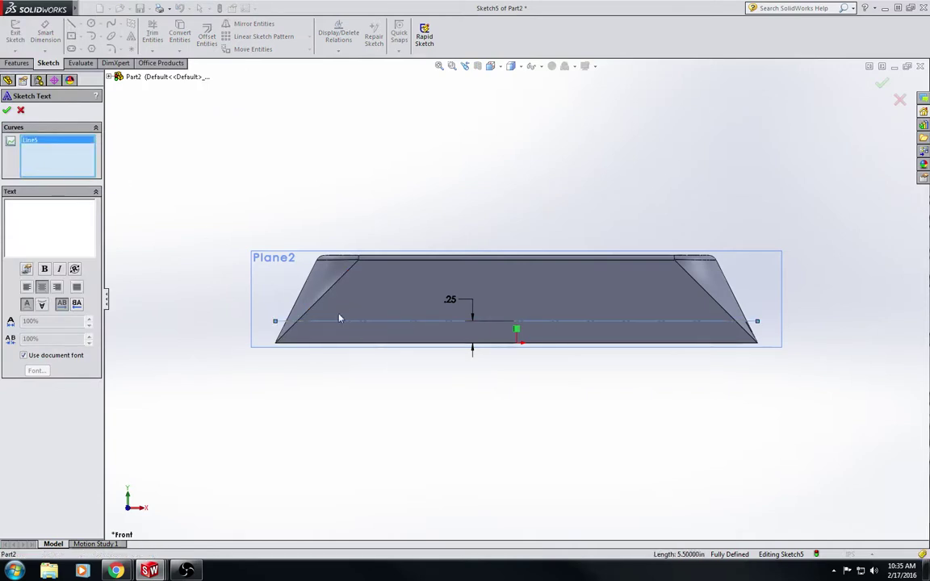
pyautogui.write('jktgdfmf,')
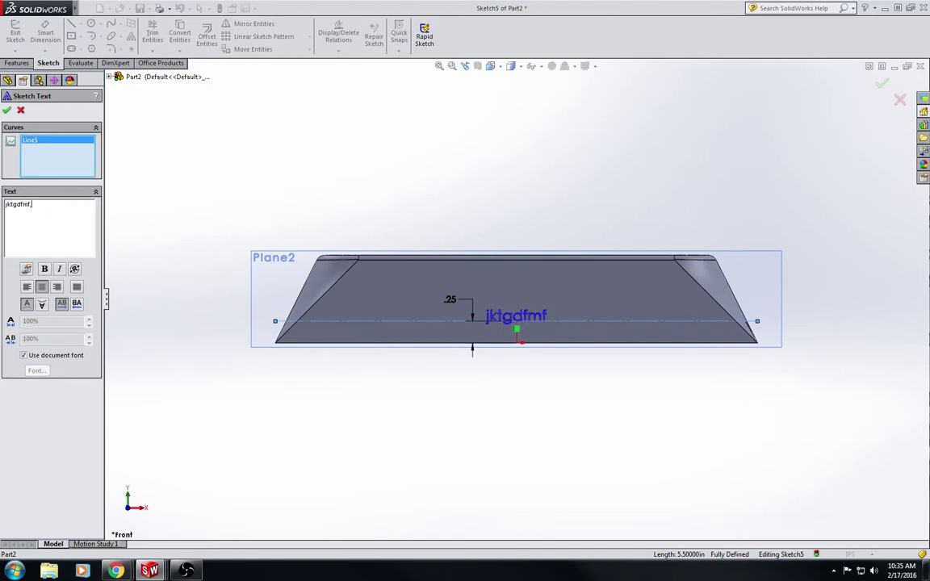
pyautogui.write('gf,gkg.kg,.hgug,gu')
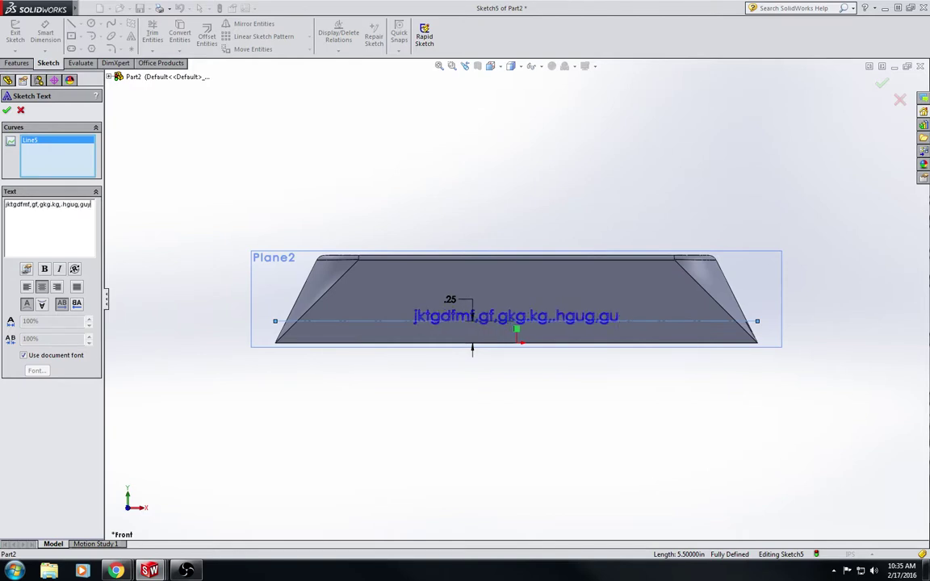
pyautogui.press('BackSpace')
pyautogui.press('BackSpace')
pyautogui.press('BackSpace')
pyautogui.press('BackSpace')
pyautogui.press('BackSpace')
pyautogui.press('BackSpace')
pyautogui.press('BackSpace')
pyautogui.press('BackSpace')
pyautogui.press('BackSpace')
pyautogui.press('BackSpace')
pyautogui.press('BackSpace')
pyautogui.press('BackSpace')
pyautogui.press('BackSpace')
pyautogui.press('BackSpace')
pyautogui.press('BackSpace')
pyautogui.press('BackSpace')
pyautogui.press('BackSpace')
pyautogui.press('BackSpace')
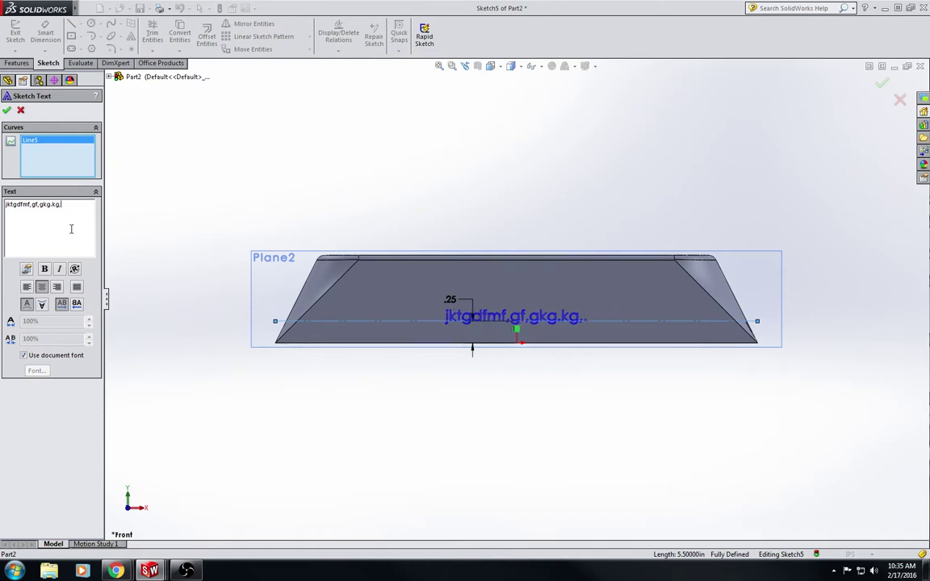
pyautogui.press('BackSpace')
pyautogui.press('BackSpace')
pyautogui.press('BackSpace')
pyautogui.press('BackSpace')
pyautogui.press('BackSpace')
pyautogui.press('BackSpace')
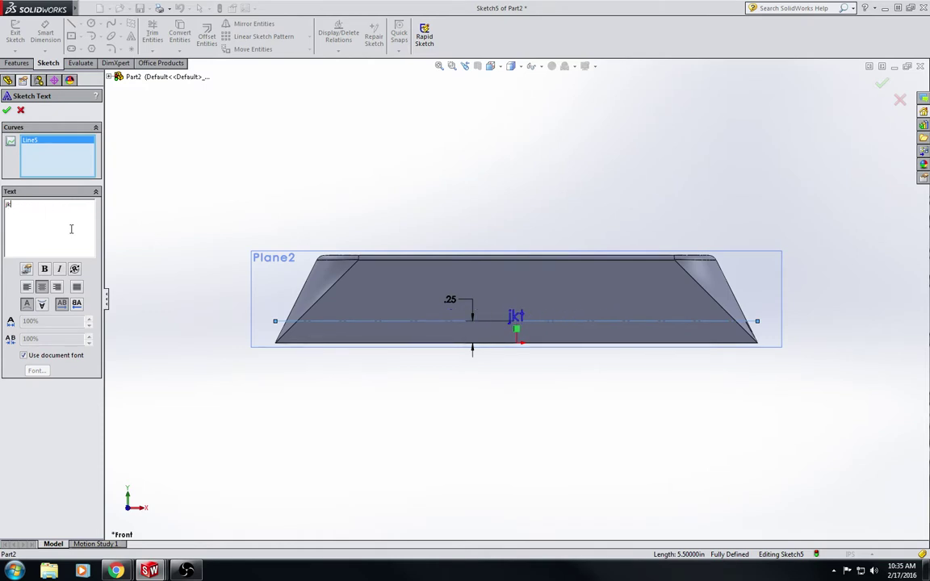
# - Enter the person's title and surname in capitals as the sketch text, centre-aligned along the construction line
pyautogui.write('MR. GOOD')
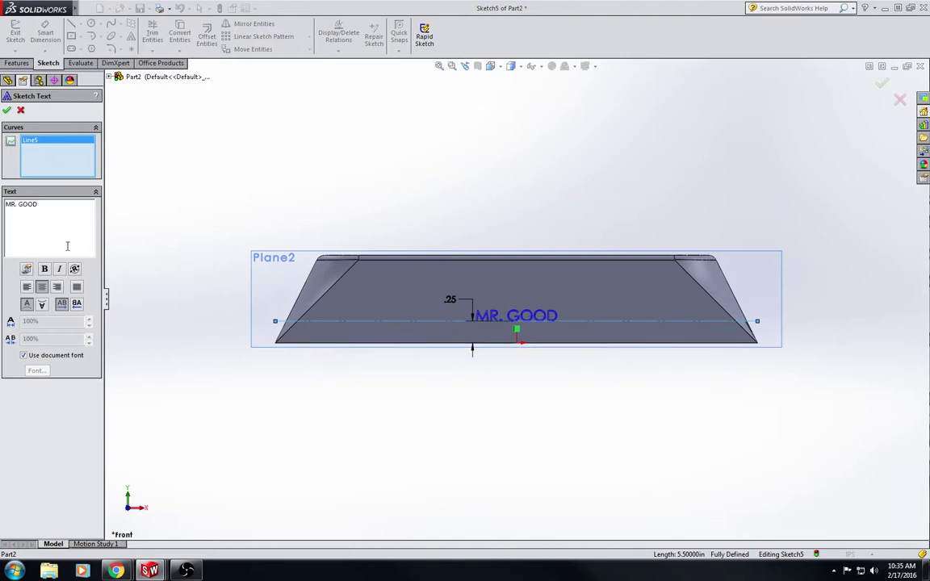
pyautogui.click(26, 287)
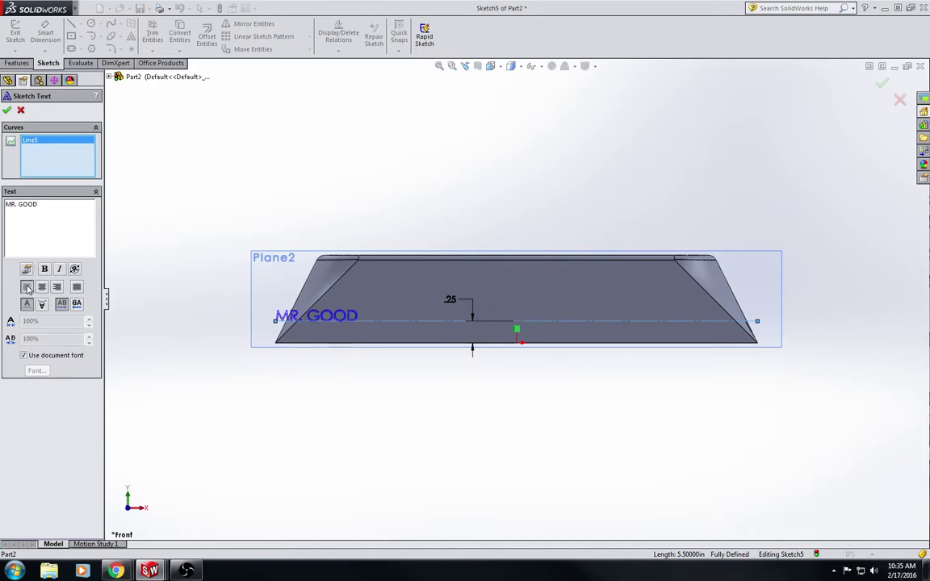
pyautogui.click(42, 287)
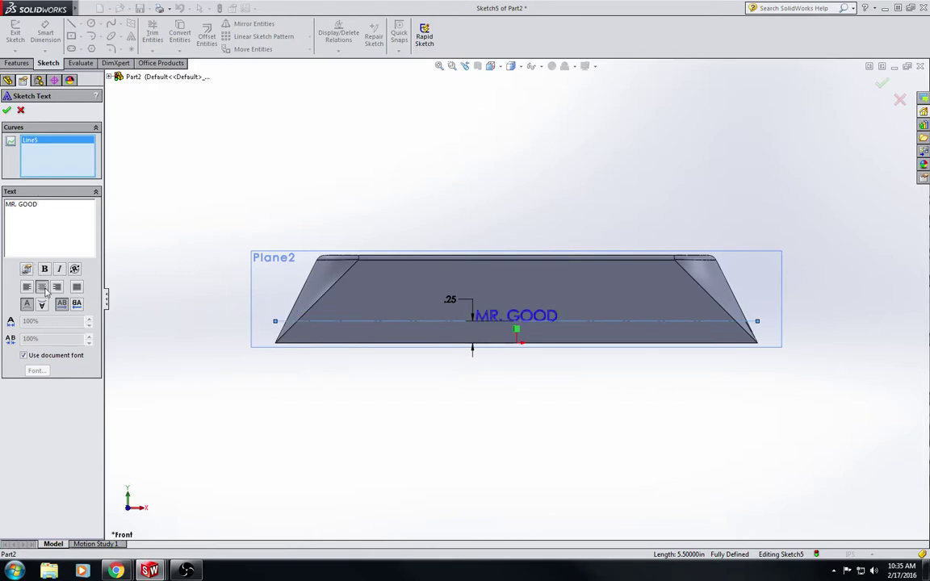
# - Try flipping the text vertically and horizontally, restoring its normal orientation each time
pyautogui.click(41, 305)
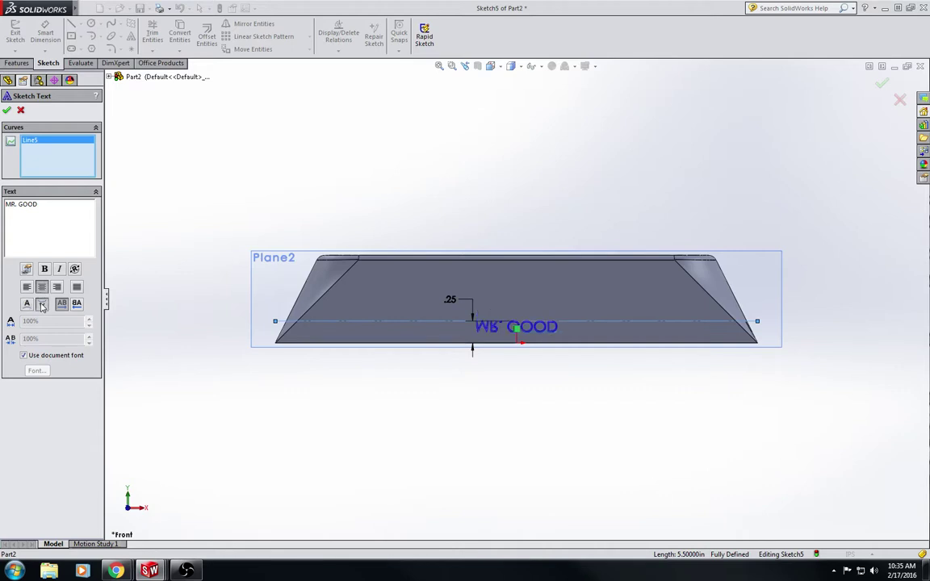
pyautogui.click(26, 305)
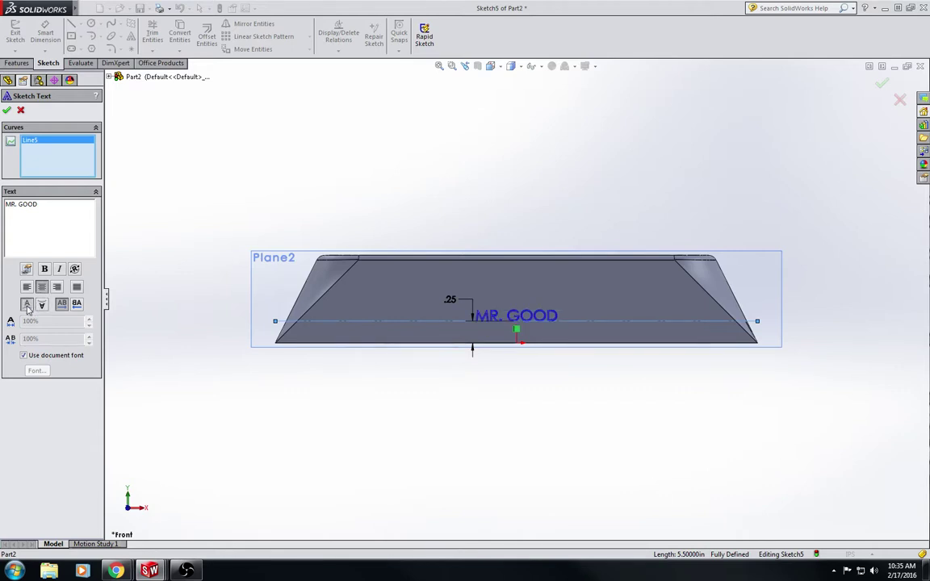
pyautogui.click(74, 305)
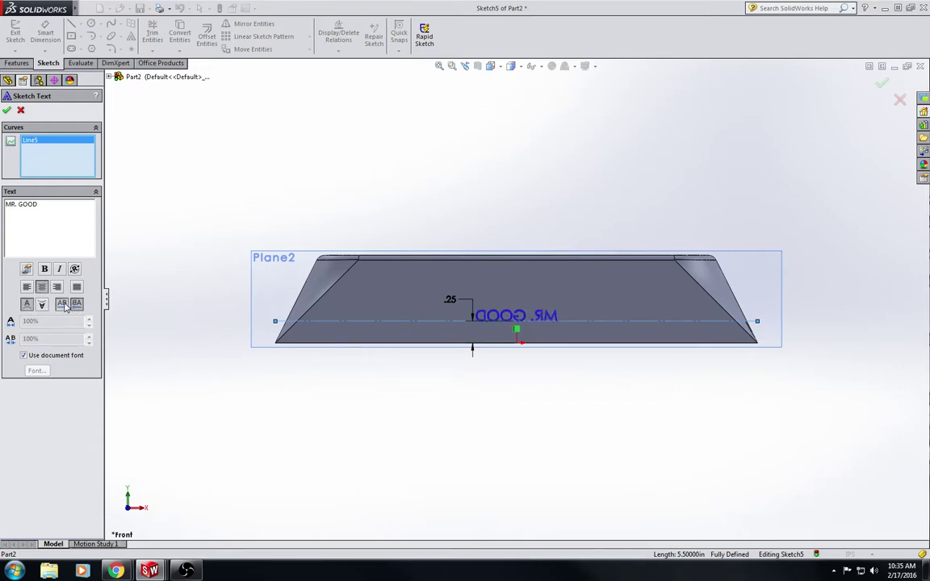
pyautogui.click(63, 304)
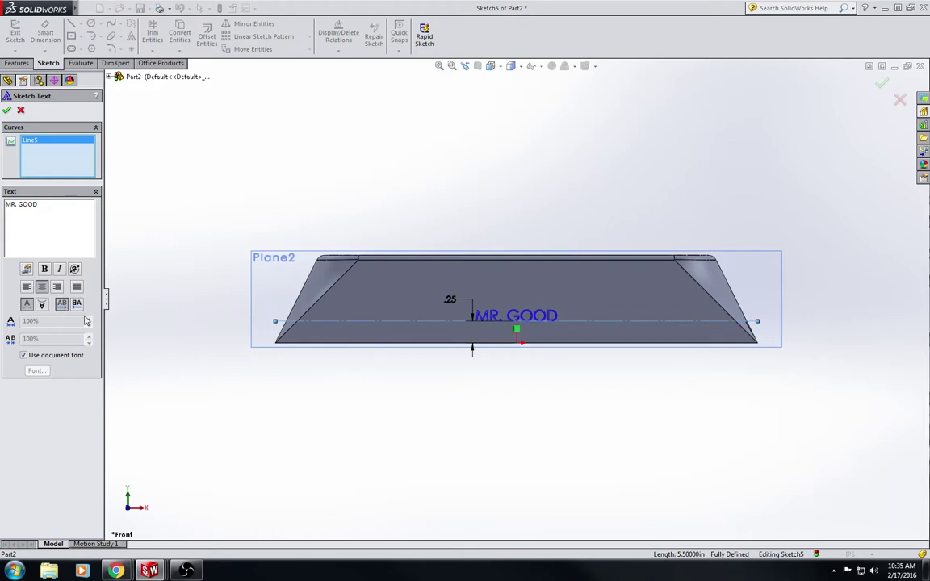
# - Stop using the document font for the text and set its height to about 0.37 in
pyautogui.click(24, 356)
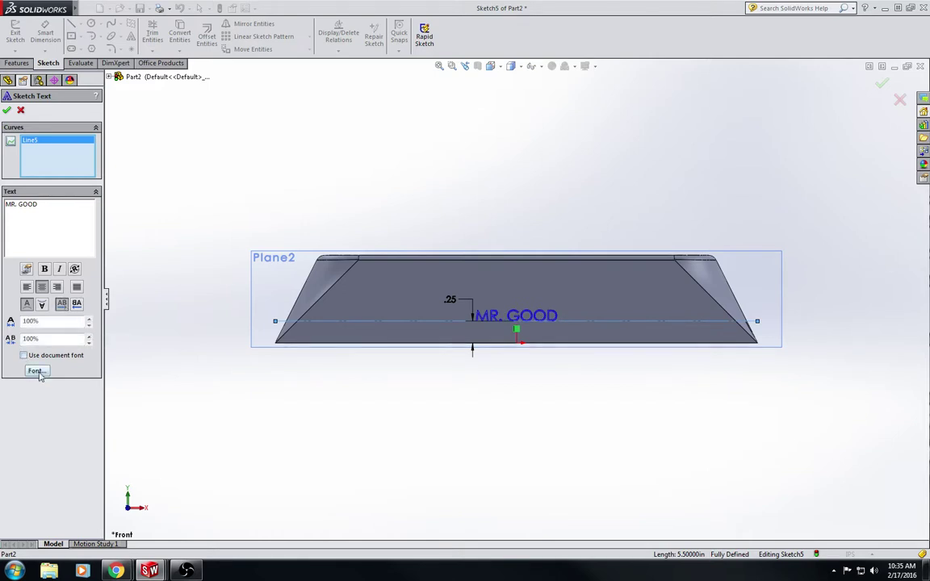
pyautogui.click(37, 371)
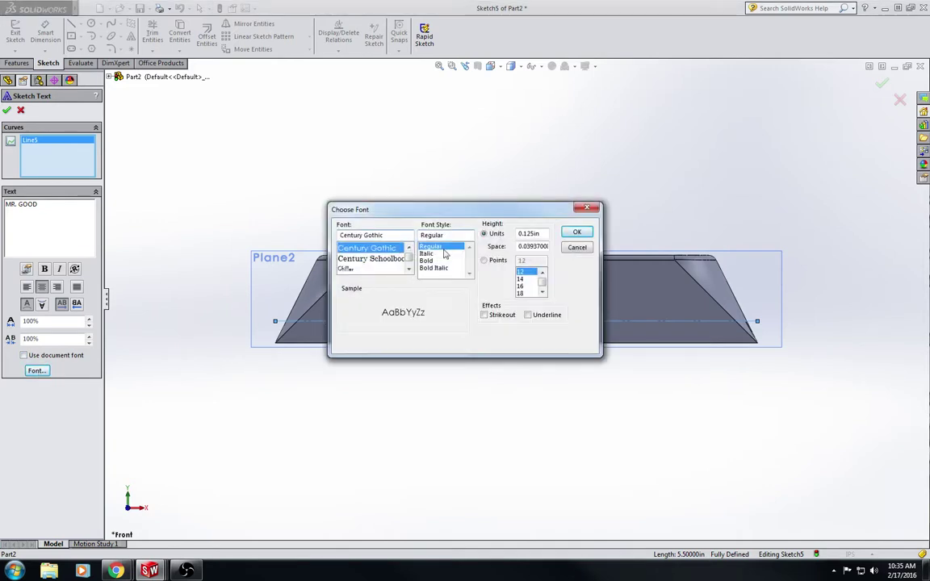
pyautogui.moveTo(545, 234); pyautogui.dragTo(509, 239)
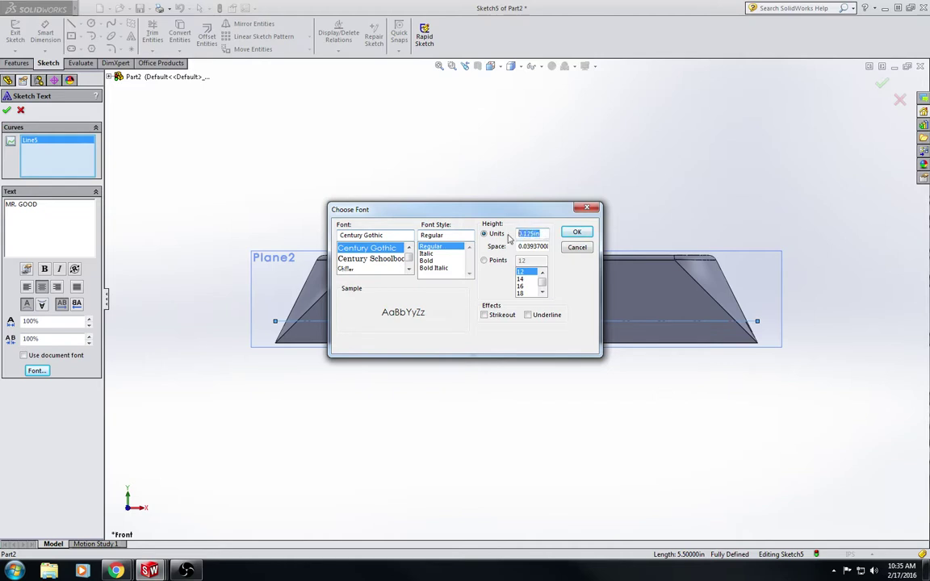
pyautogui.write('1')
pyautogui.write('37')
pyautogui.press('Return')
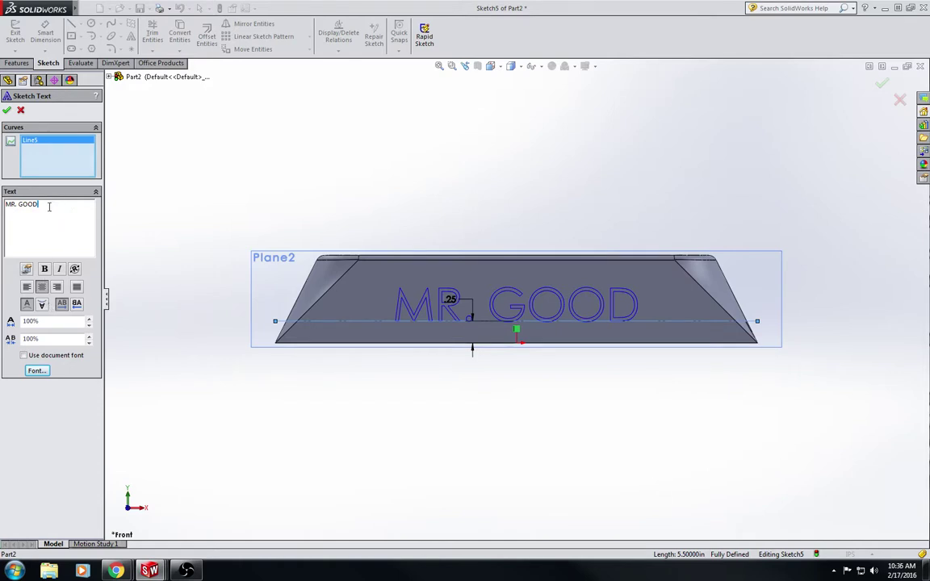
# - Make the whole name bold and accept the sketch text
pyautogui.moveTo(54, 206); pyautogui.dragTo(4, 247)
pyautogui.click(43, 269)
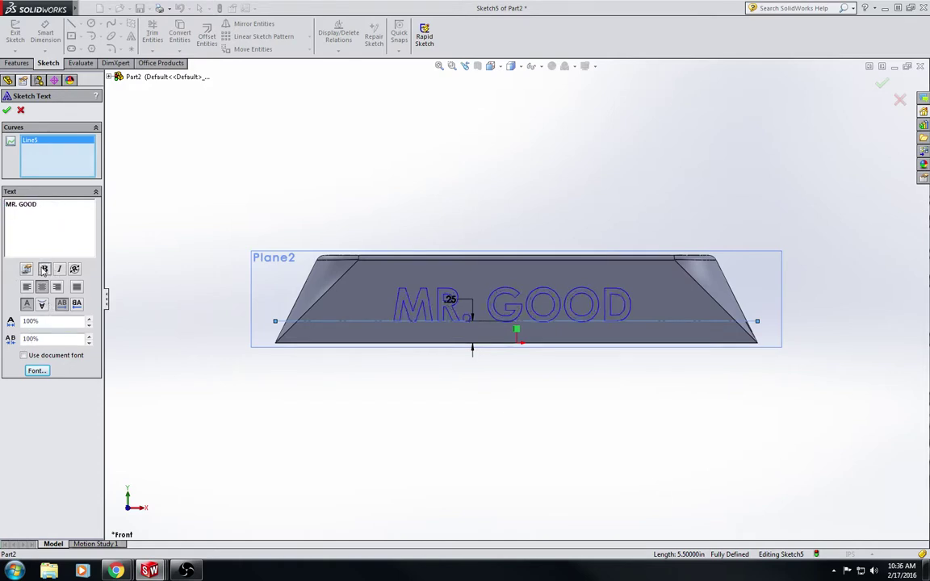
pyautogui.click(7, 110)
# - Exit the text sketch and set its extruded cut to Offset From Surface, 1/32 in from the holder's sloped front face
pyautogui.moveTo(479, 286); pyautogui.dragTo(476, 174, button='middle')
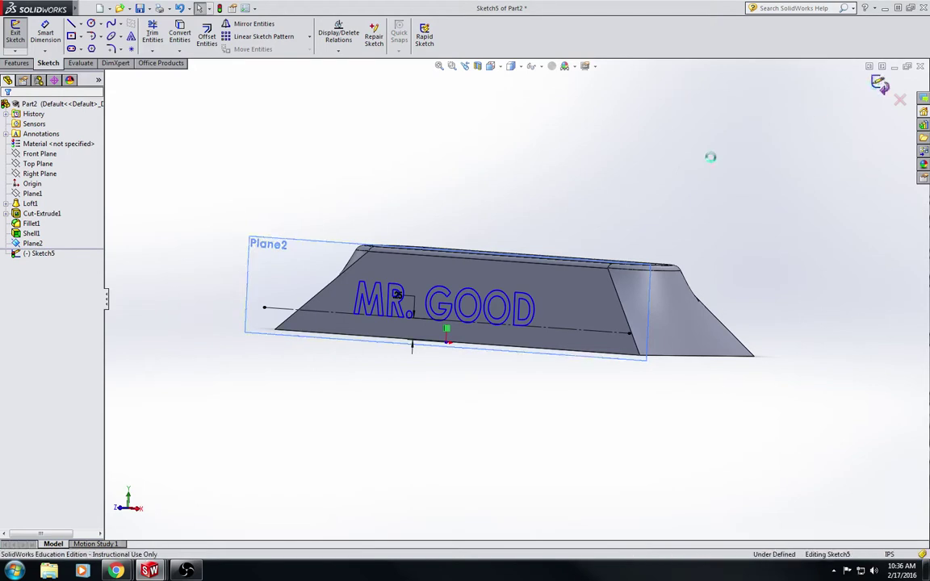
pyautogui.moveTo(712, 156); pyautogui.dragTo(629, 220, button='right')
pyautogui.moveTo(629, 219); pyautogui.dragTo(581, 219, button='middle')
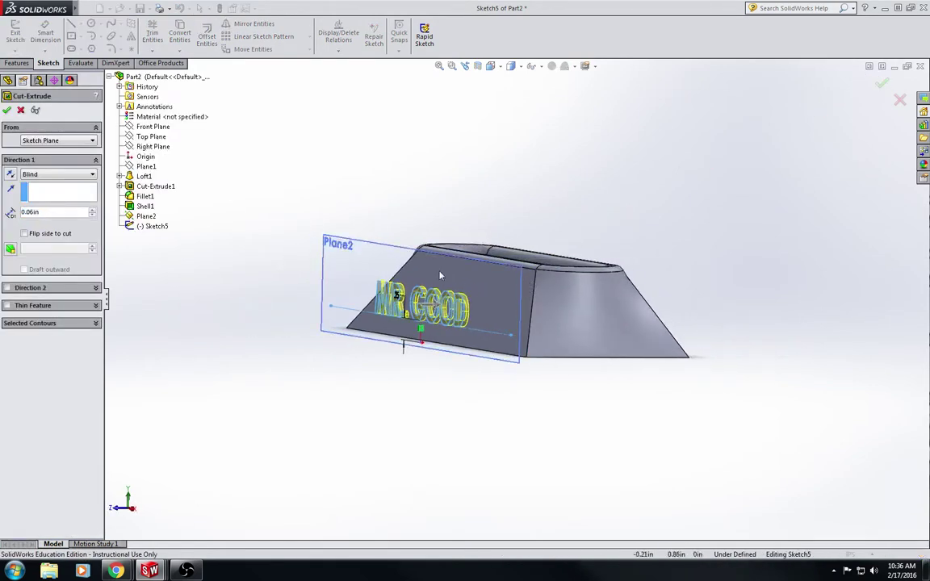
pyautogui.click(55, 176)
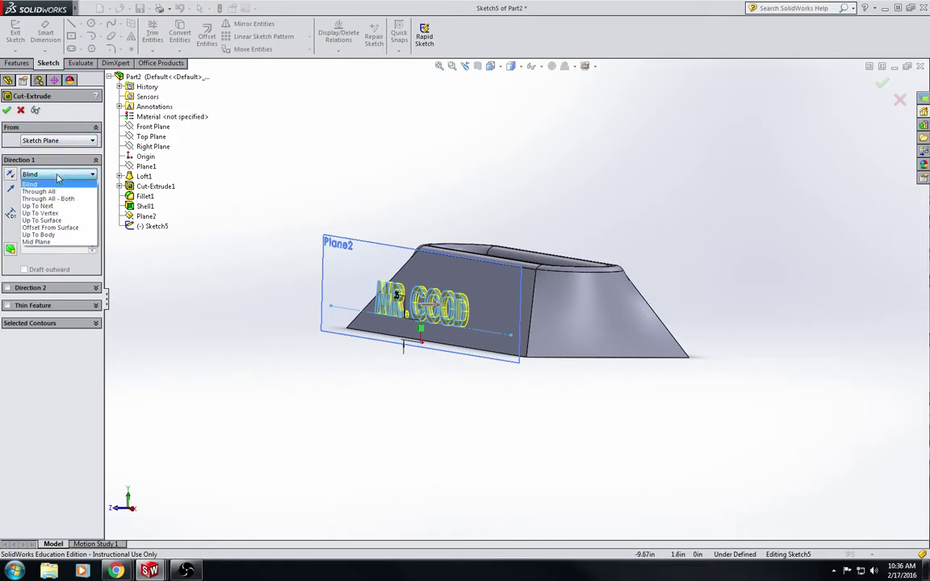
pyautogui.click(56, 229)
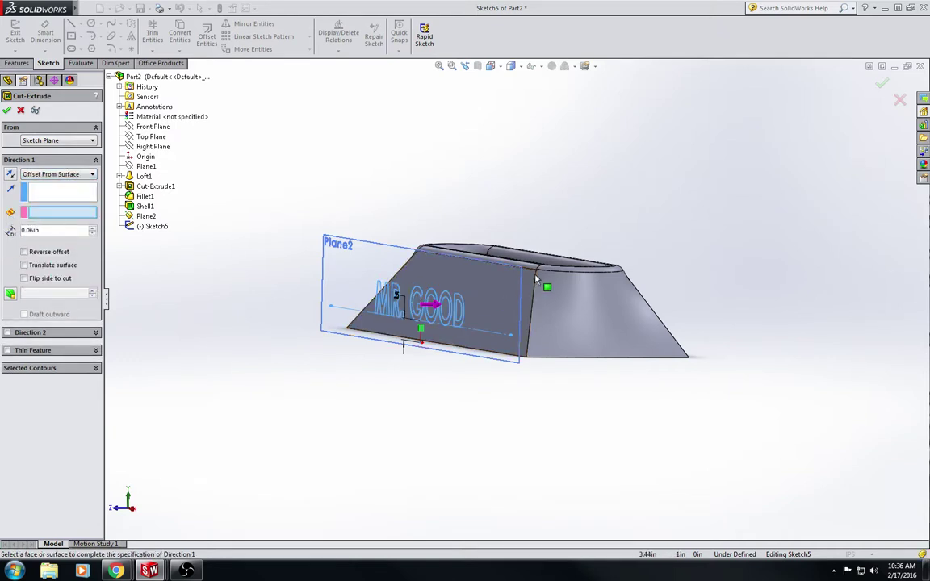
pyautogui.click(476, 254)
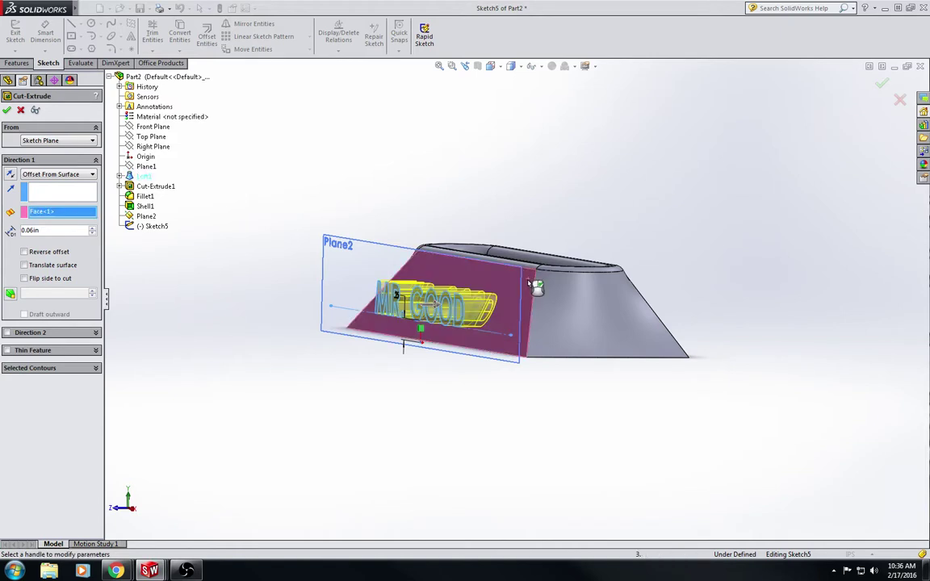
pyautogui.doubleClick(41, 231)
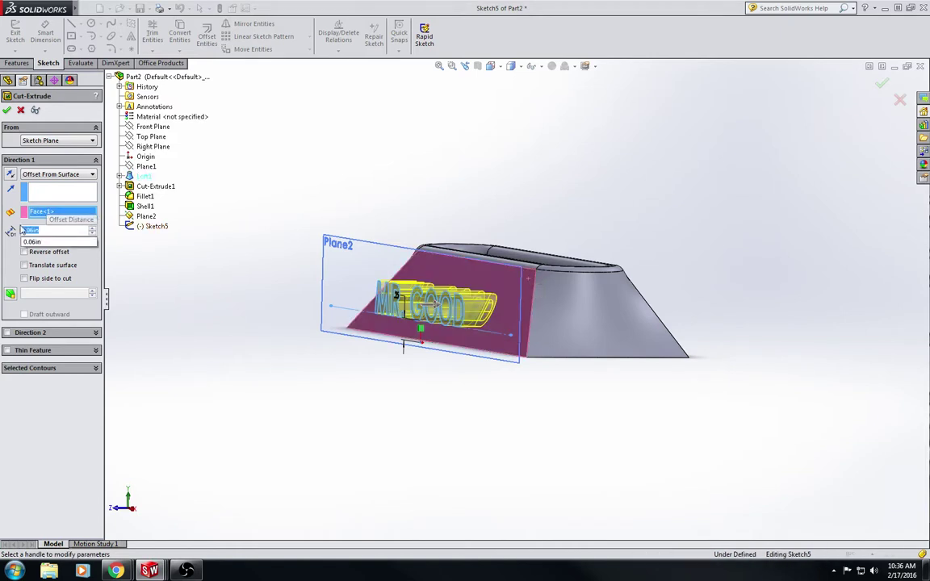
pyautogui.write('1/32')
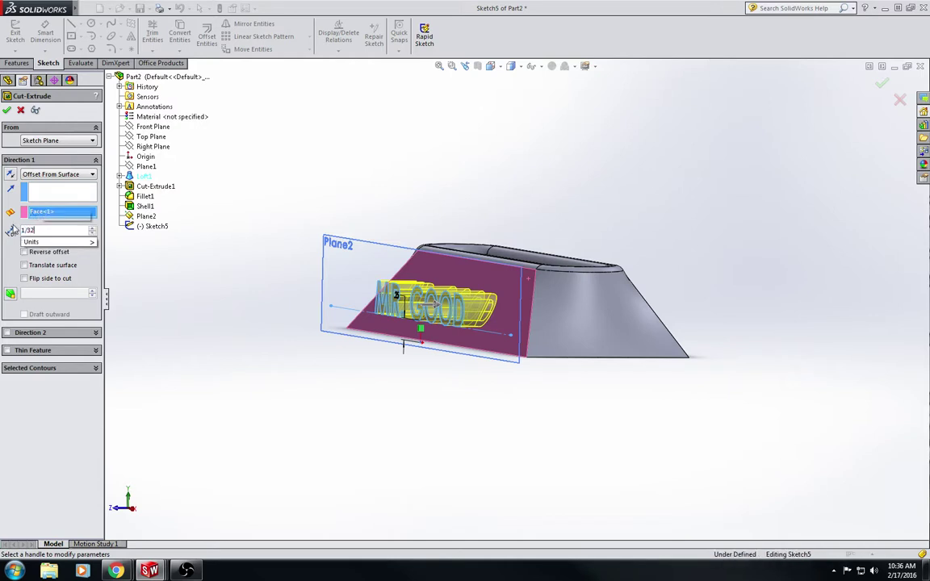
pyautogui.press('Return')
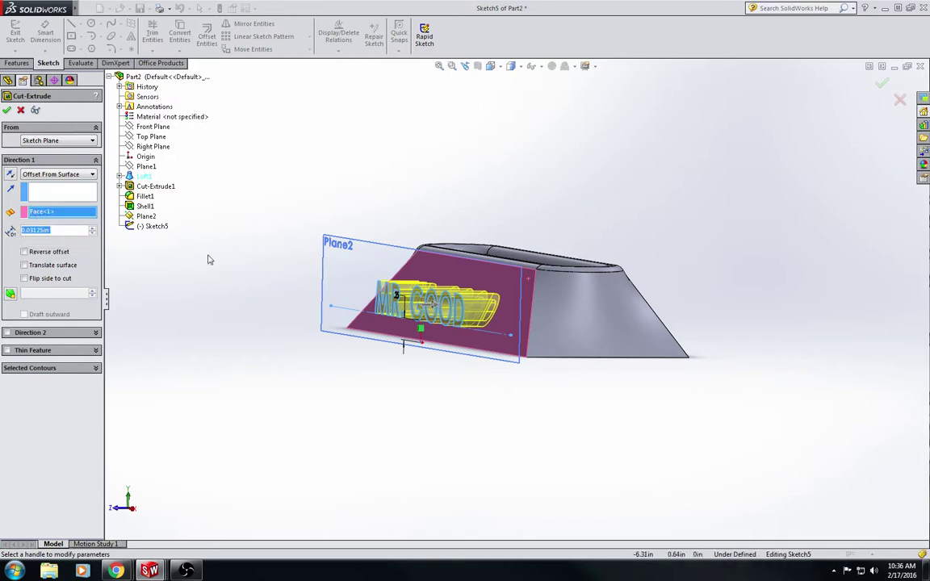
# - Reverse the cut's offset so the text is cut into the front face, and complete the extruded cut
pyautogui.moveTo(224, 253); pyautogui.dragTo(201, 246, button='middle')
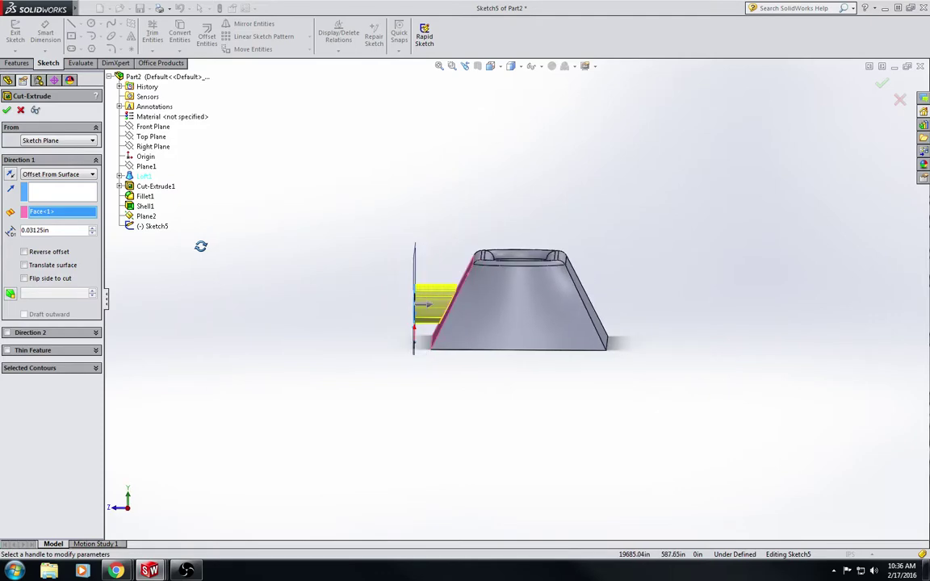
pyautogui.scroll(-10, 440, 299)
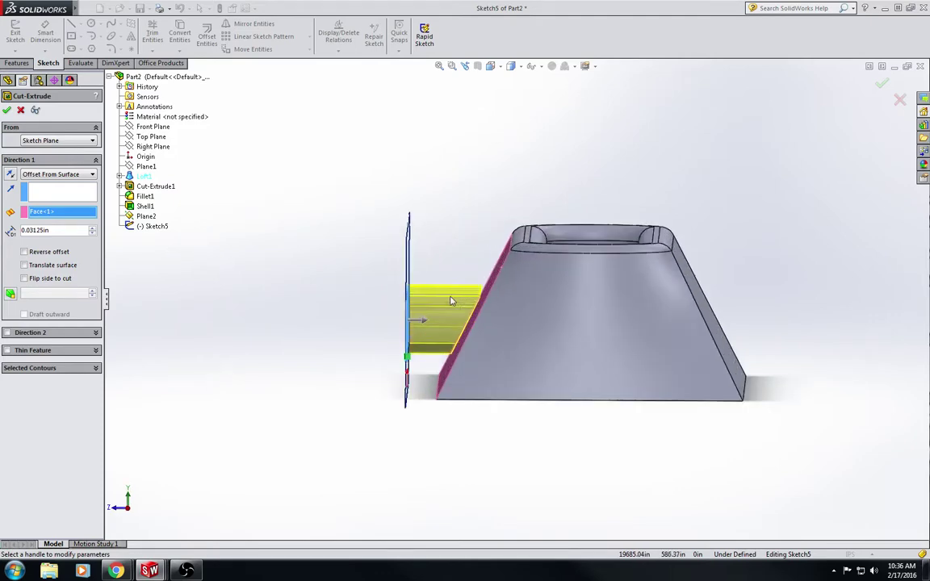
pyautogui.hotkey('ctrl', '8')
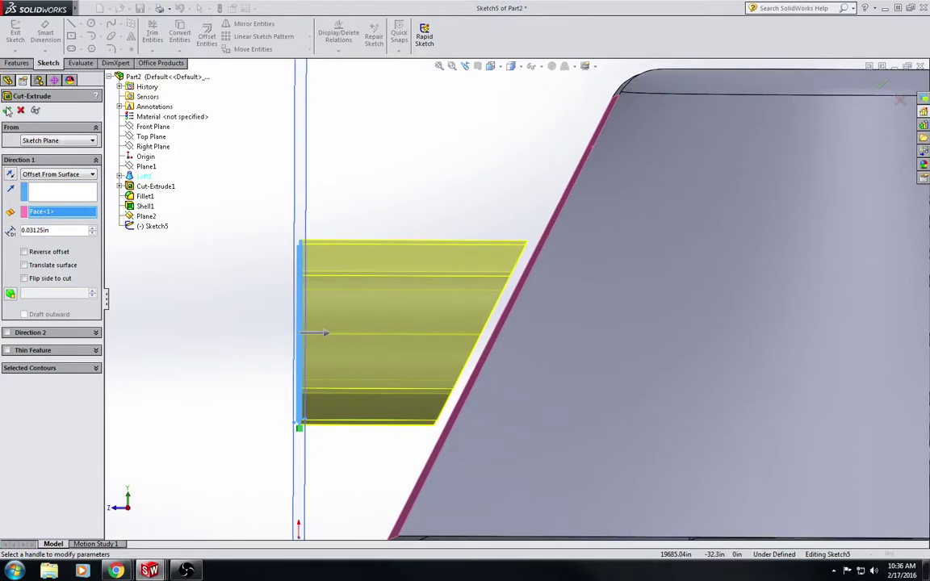
pyautogui.click(7, 110)
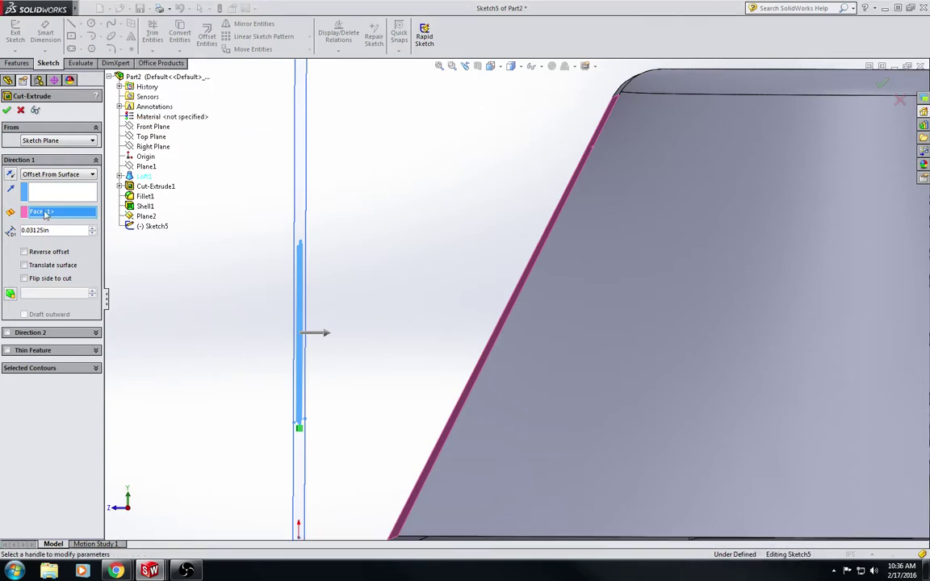
pyautogui.click(24, 252)
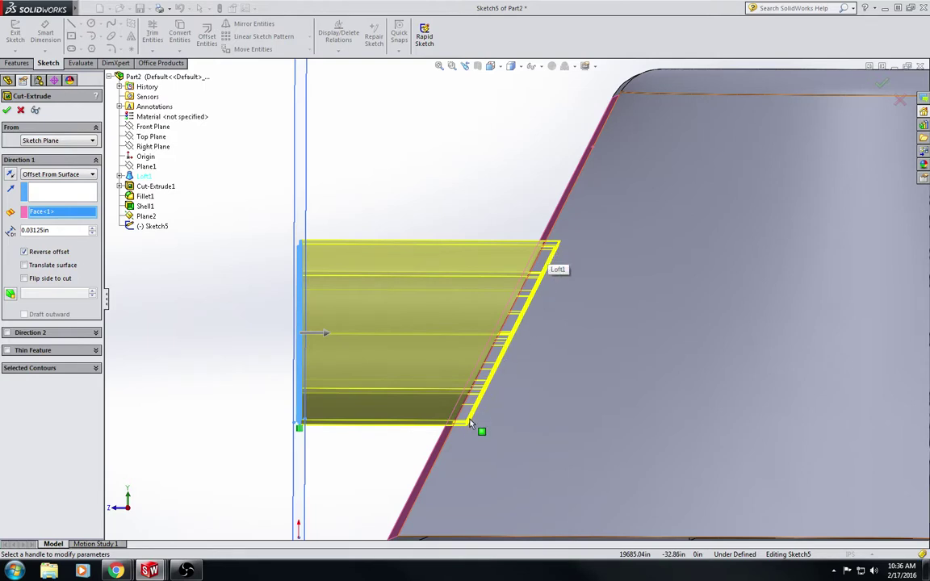
pyautogui.click(6, 110)
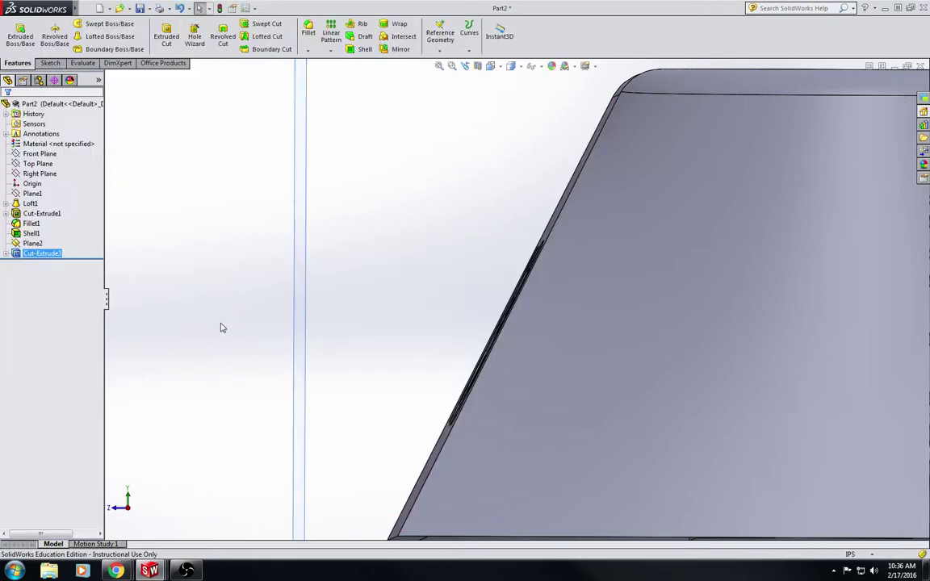
# - Start a constant-size fillet for the engraved text and set its radius to 1/32 in
pyautogui.click(214, 288)
pyautogui.moveTo(263, 317); pyautogui.dragTo(348, 322, button='middle')
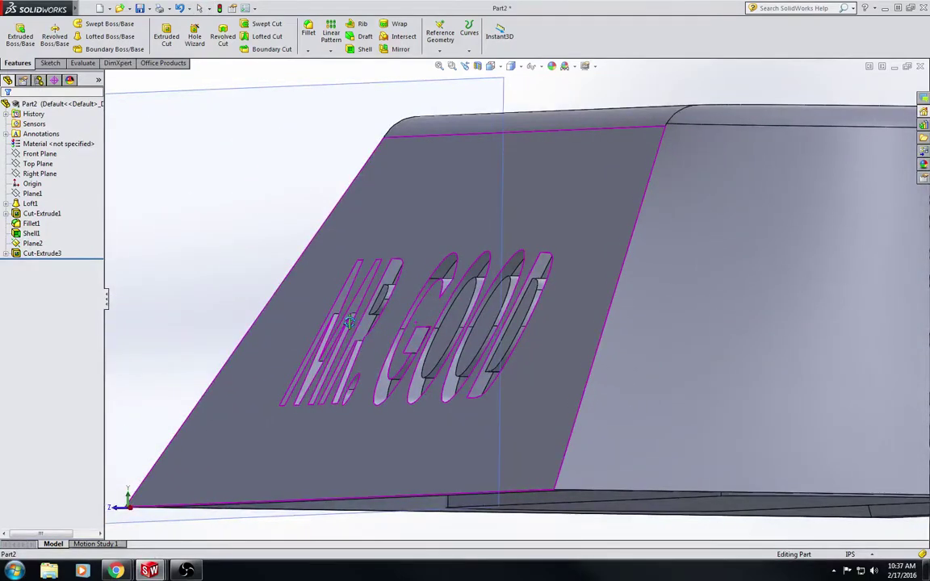
pyautogui.moveTo(349, 321); pyautogui.dragTo(477, 312, button='middle')
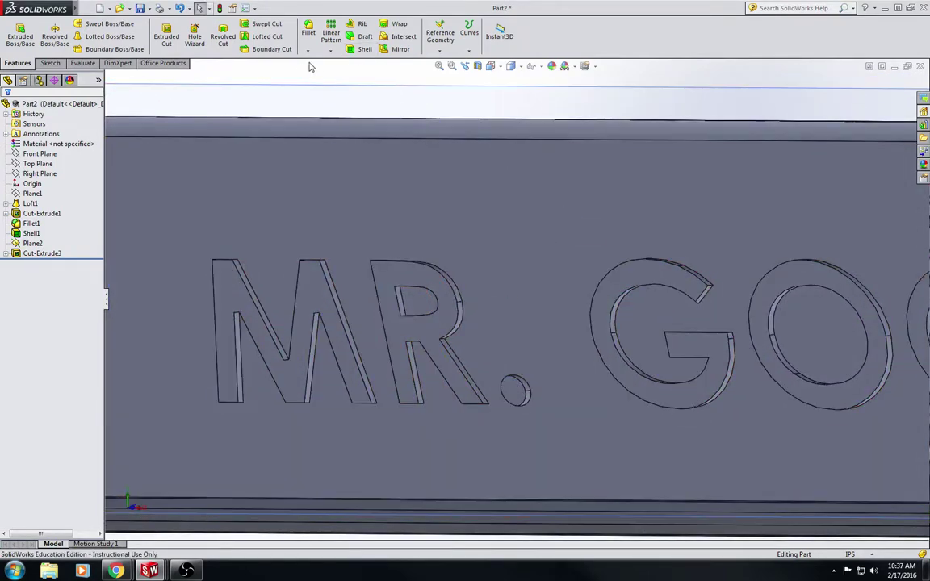
pyautogui.click(309, 37)
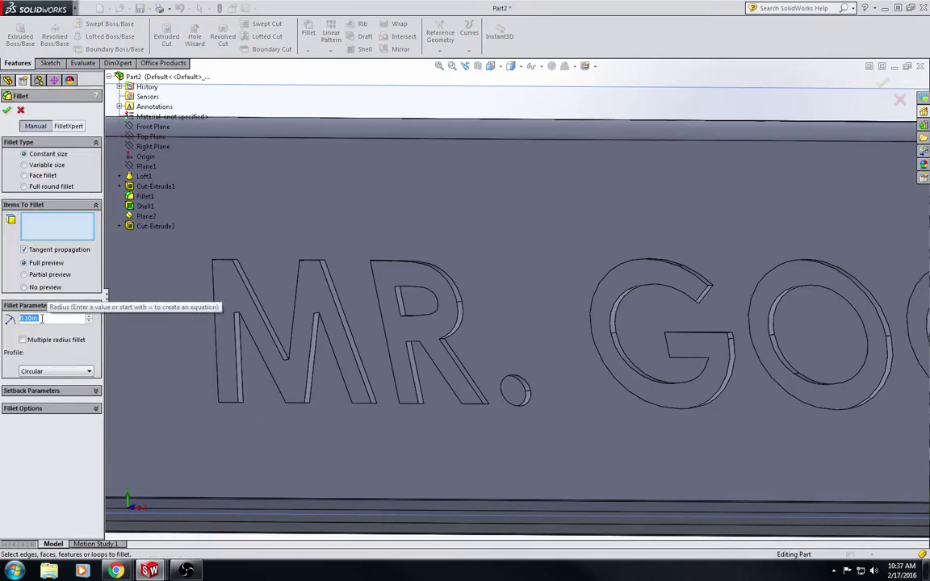
pyautogui.write('1/32')
pyautogui.press('Return')
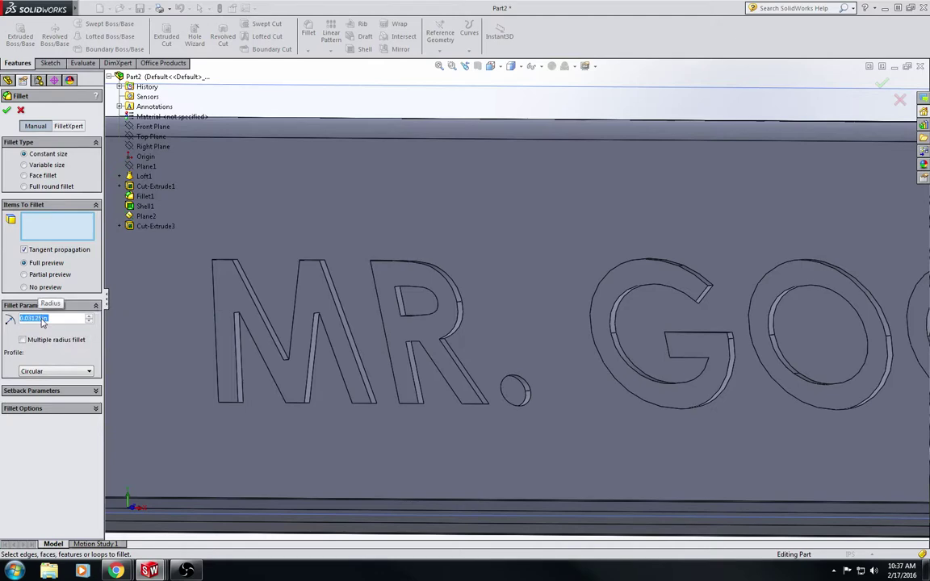
# - Select the recessed floor faces of all engraved letters and the period, and try to create the fillet
pyautogui.click(321, 297)
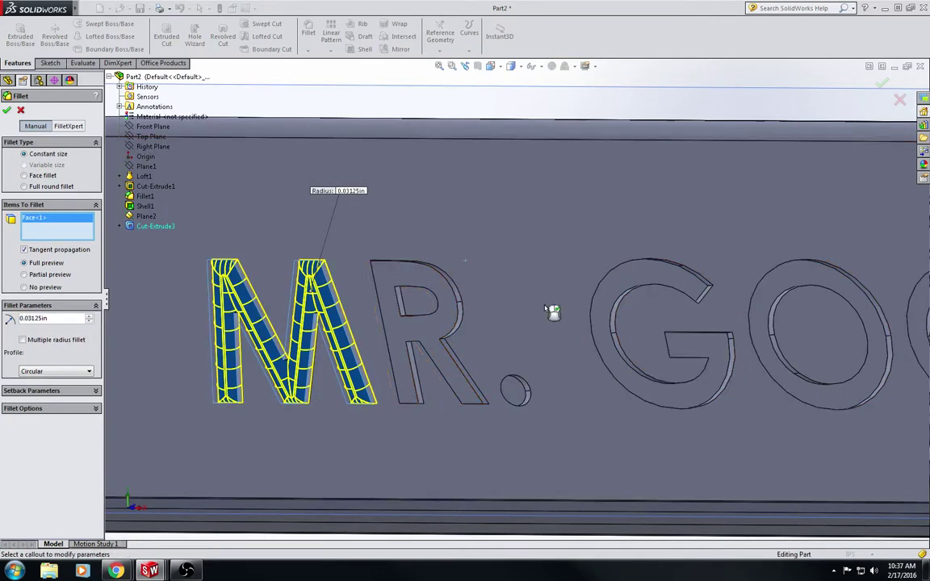
pyautogui.click(704, 279)
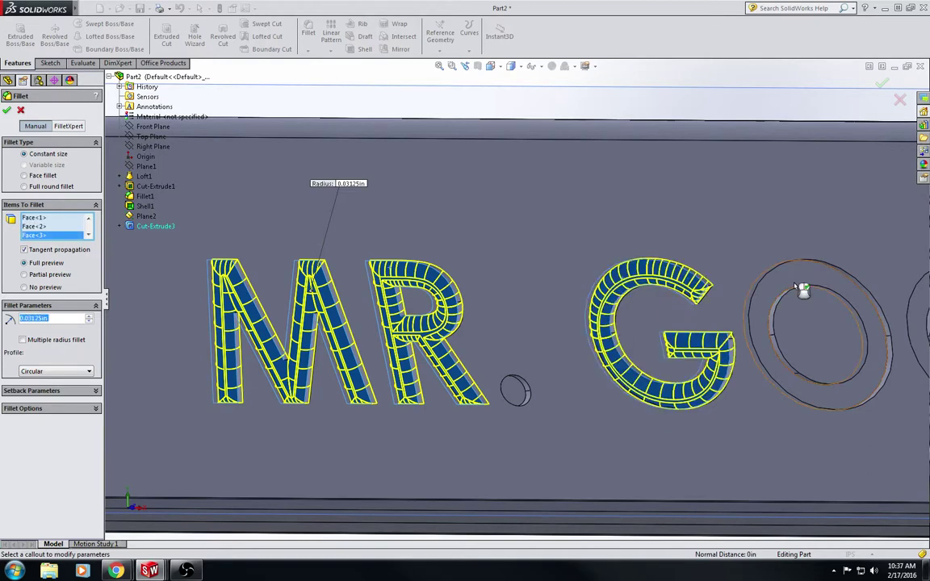
pyautogui.click(802, 289)
pyautogui.moveTo(802, 289); pyautogui.dragTo(791, 293, button='middle')
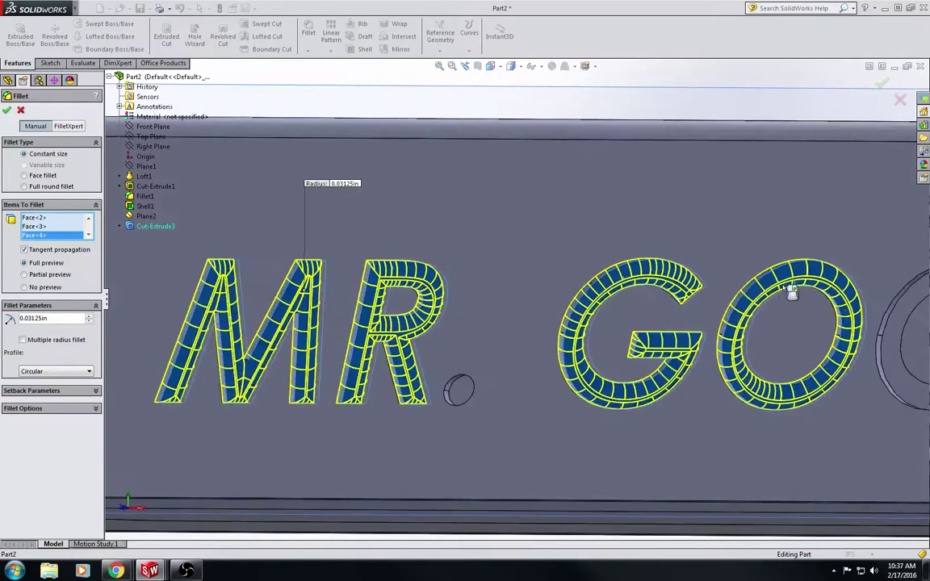
pyautogui.click(906, 298)
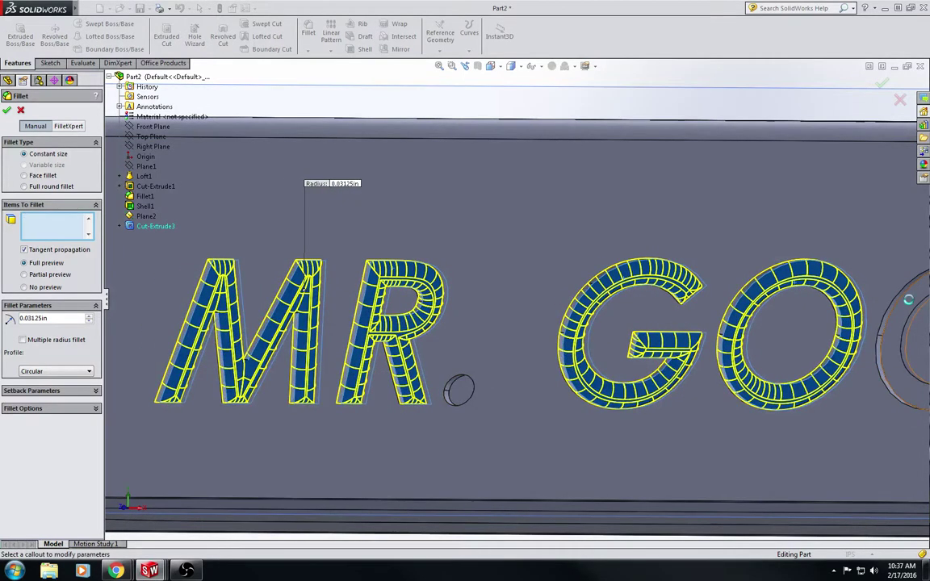
pyautogui.scroll(3, 855, 290)
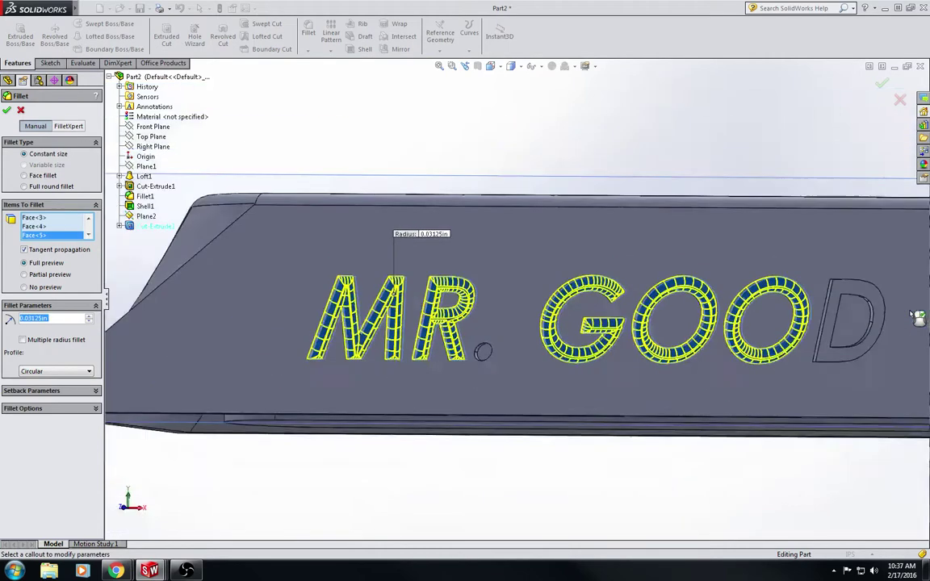
pyautogui.click(854, 292)
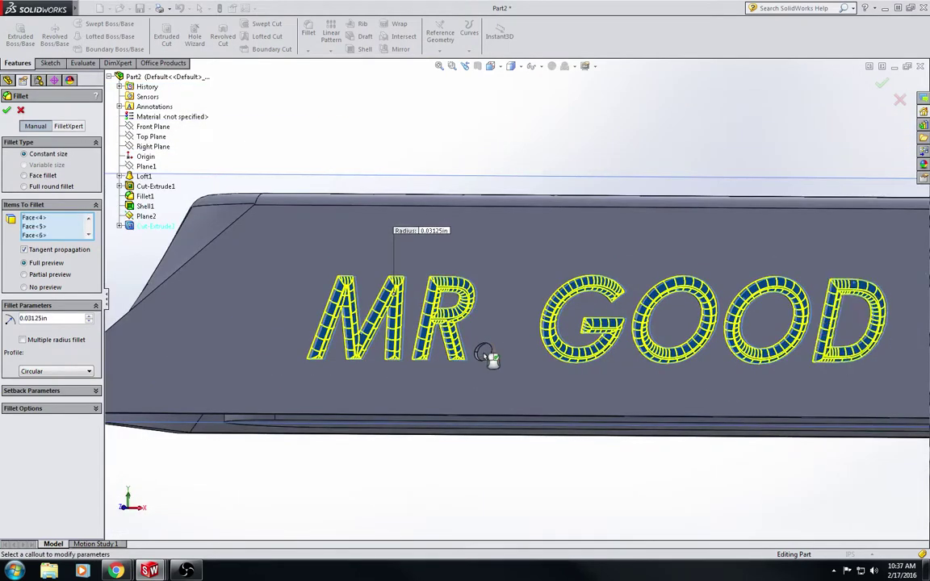
pyautogui.click(6, 110)
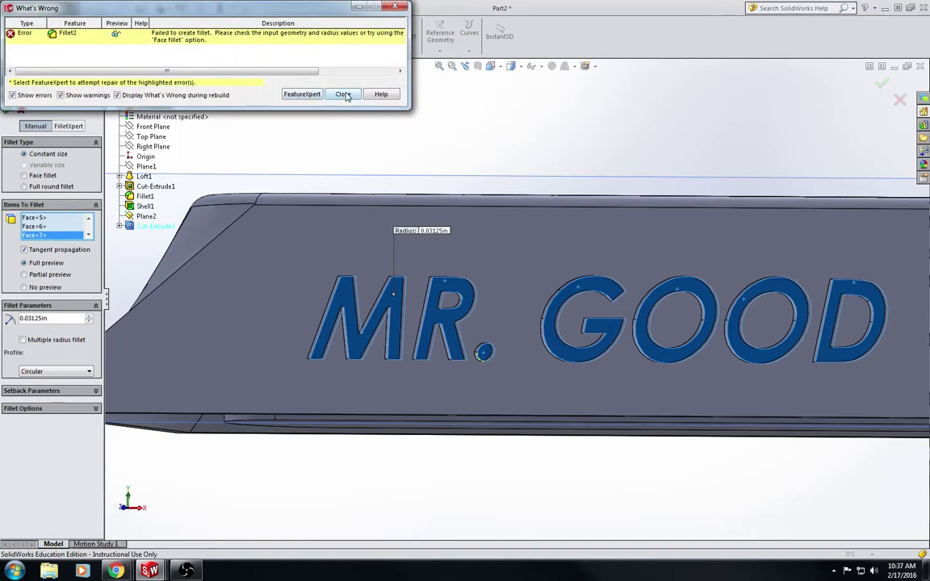
pyautogui.click(343, 94)
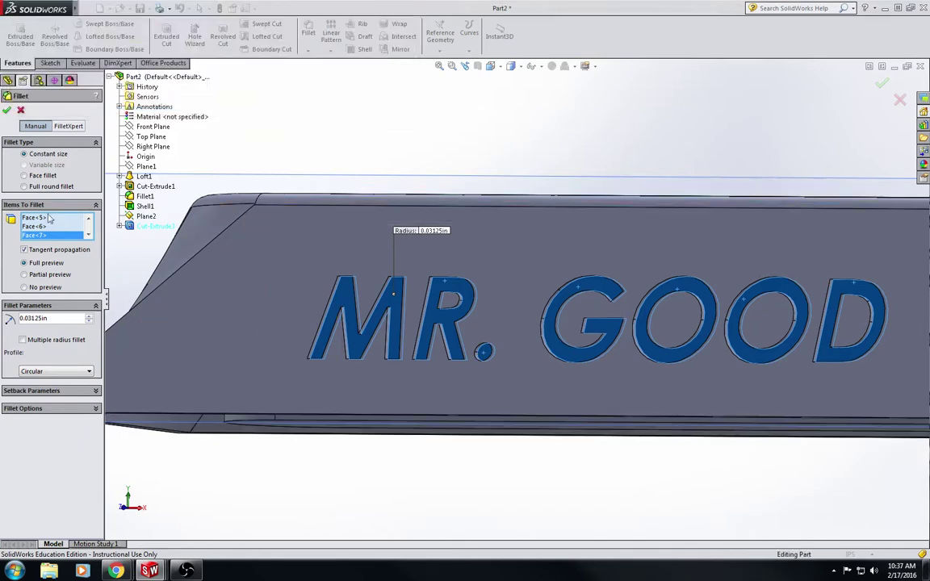
# - Set the radius of the engraved text's fillet to 0.015625 in and complete the fillet
pyautogui.moveTo(57, 318); pyautogui.dragTo(10, 319)
pyautogui.write('0.015625')
pyautogui.press('Return')
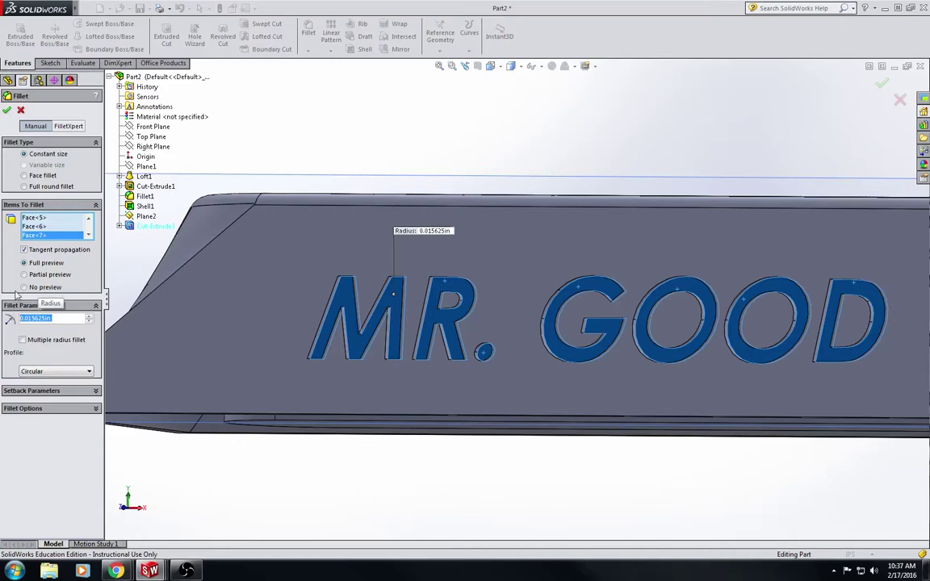
pyautogui.click(7, 111)
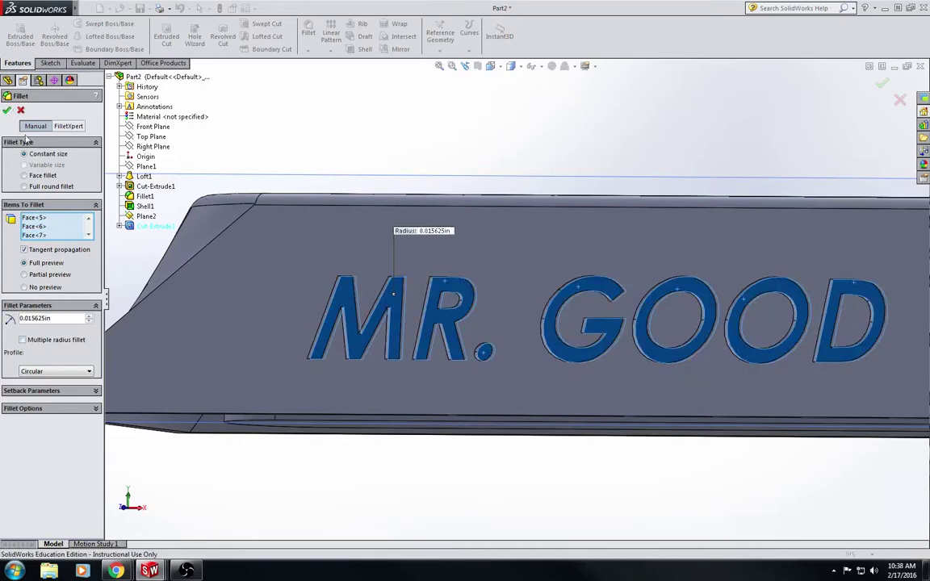
# - Measure the distance between the holder's sloped front face and the recessed floor of the first engraved letter
pyautogui.scroll(-10, 364, 327)
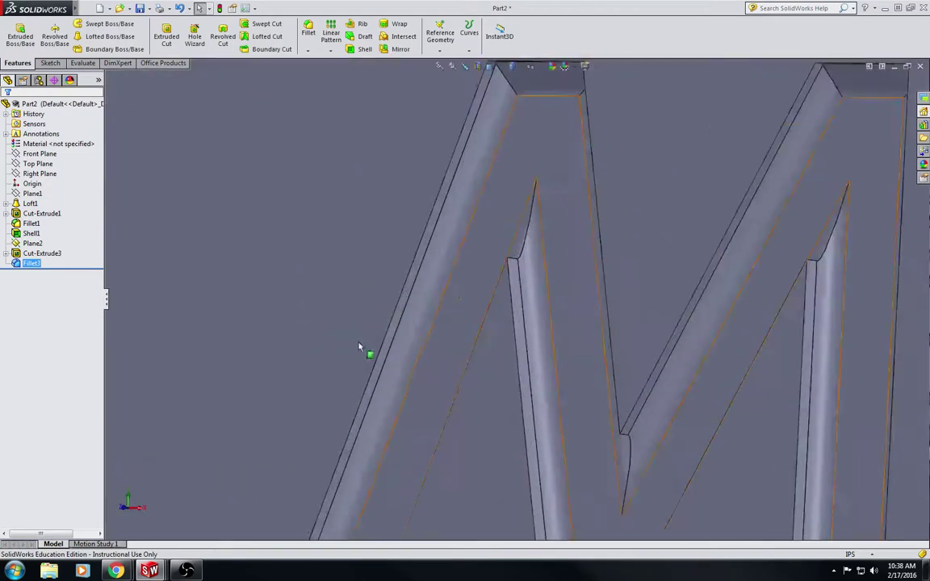
pyautogui.moveTo(412, 331)
pyautogui.mouseDown(button='middle')
pyautogui.moveTo(349, 316)
pyautogui.moveTo(475, 315)
pyautogui.moveTo(536, 326)
pyautogui.moveTo(492, 322)
pyautogui.moveTo(436, 266)
pyautogui.mouseUp(button='middle')
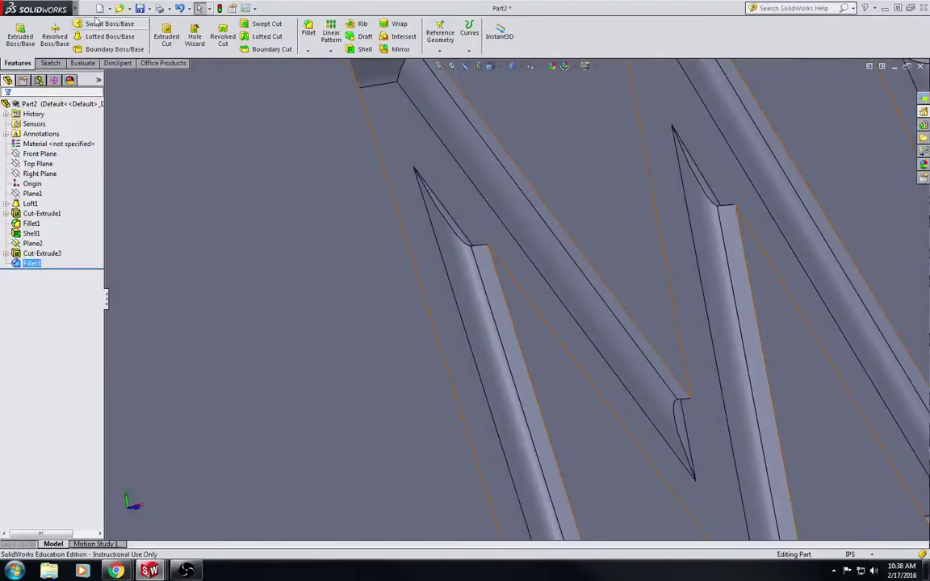
pyautogui.click(81, 63)
pyautogui.click(45, 34)
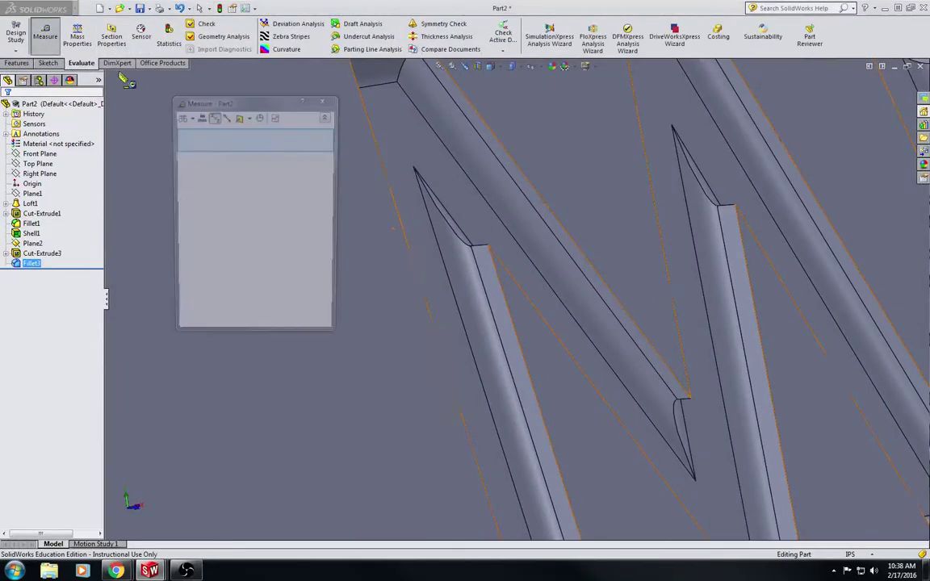
pyautogui.click(545, 372)
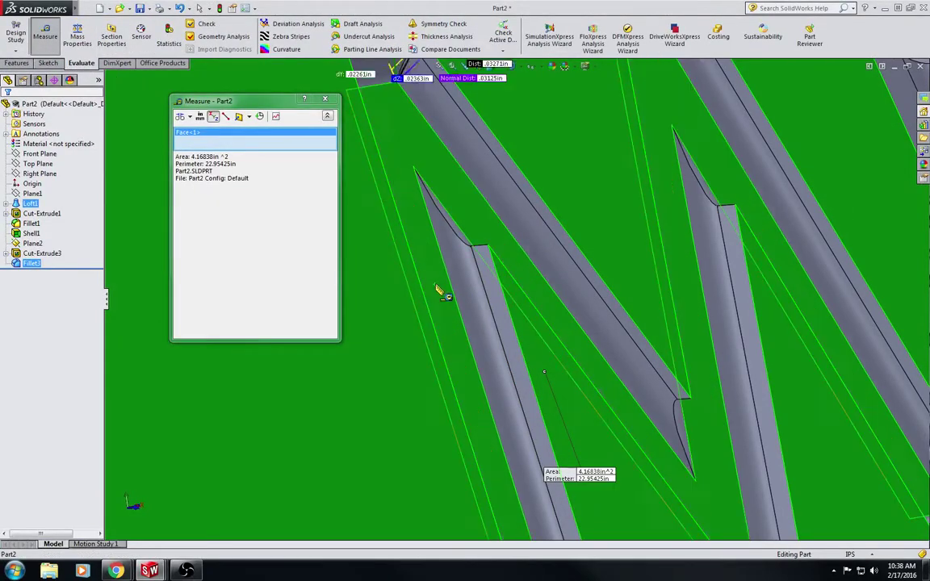
pyautogui.click(437, 288)
# - Examine the measured distance and normal distance at the first engraved letter from several angles, and end the measurement
pyautogui.scroll(3, 434, 232)
pyautogui.scroll(-4, 456, 140)
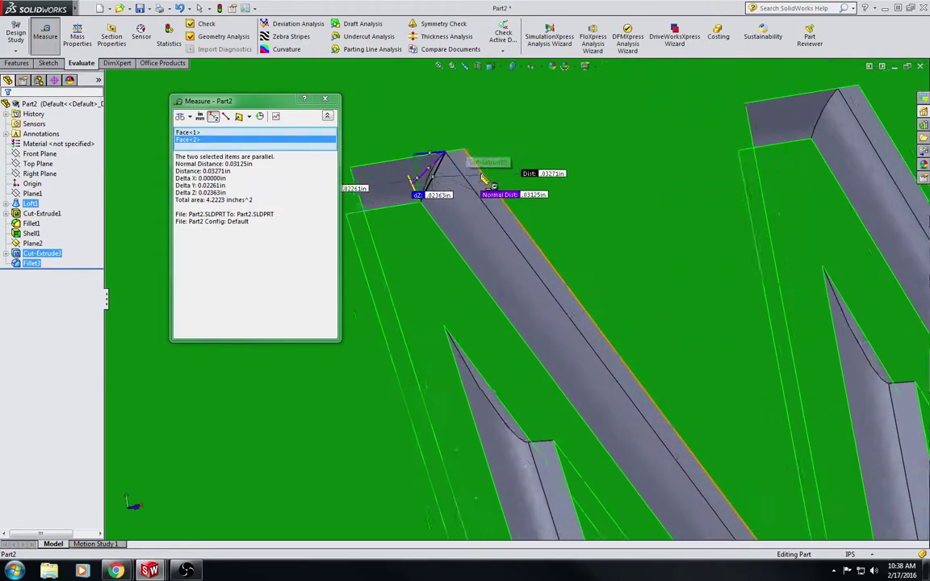
pyautogui.scroll(-4, 485, 181)
pyautogui.scroll(1, 517, 218)
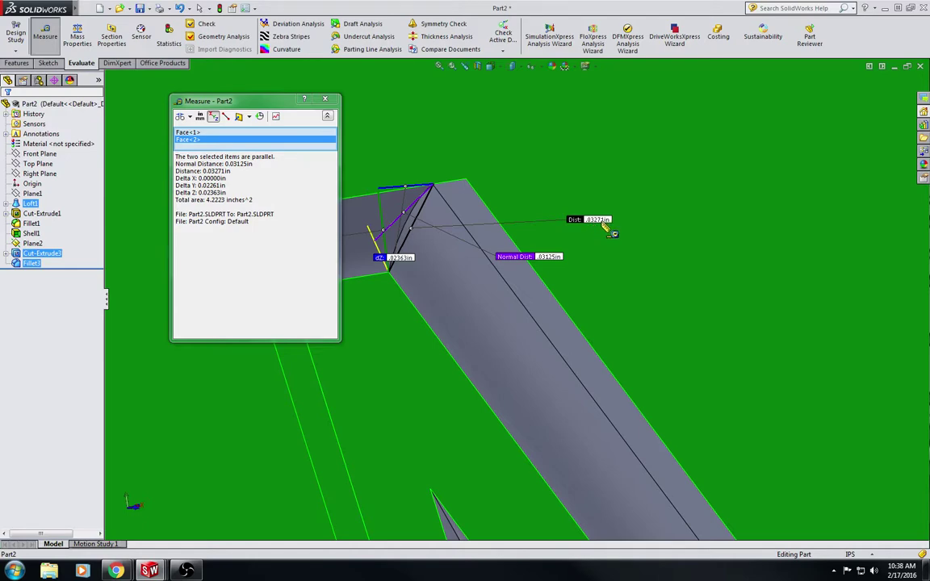
pyautogui.moveTo(546, 243); pyautogui.dragTo(319, 157, button='middle')
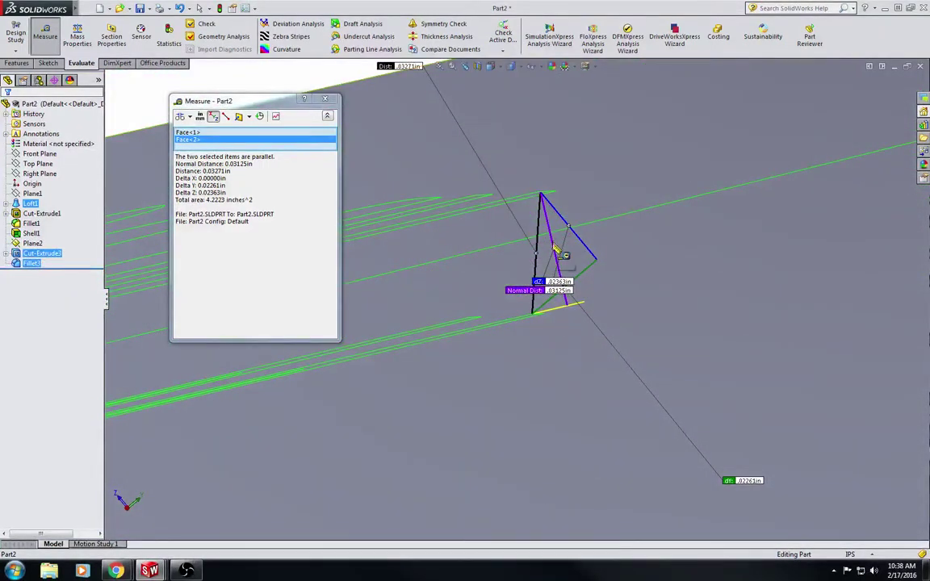
pyautogui.moveTo(561, 266); pyautogui.dragTo(421, 146, button='middle')
pyautogui.scroll(-10, 421, 146)
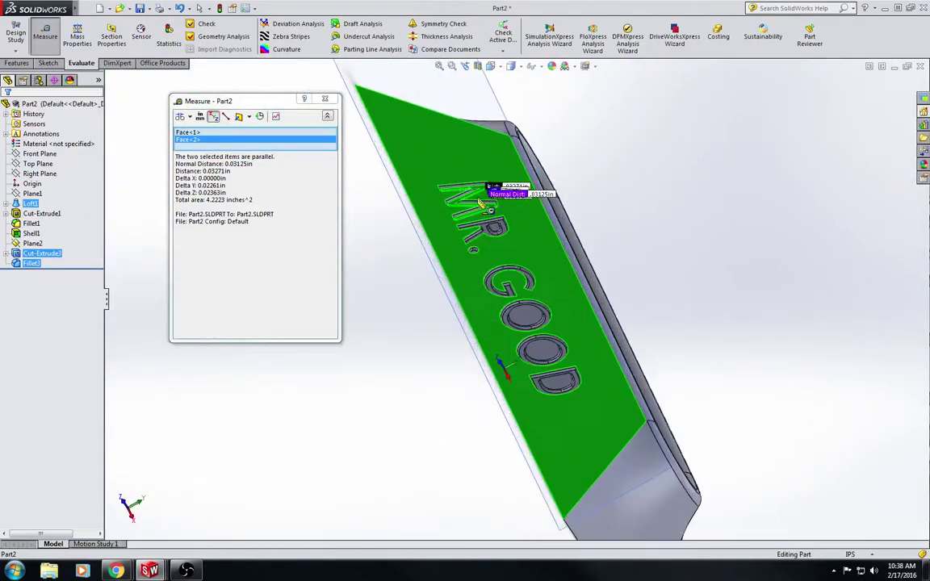
pyautogui.scroll(-10, 488, 211)
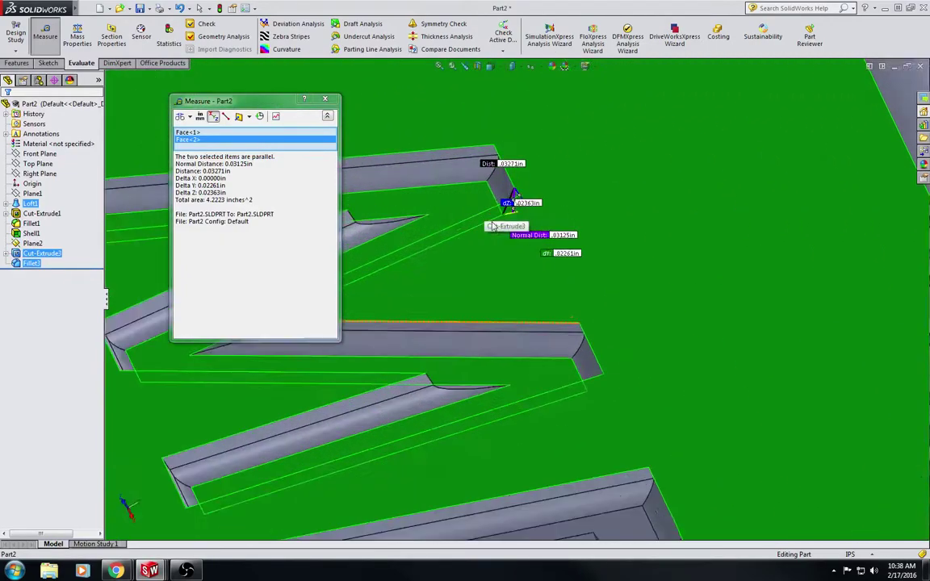
pyautogui.moveTo(520, 236); pyautogui.dragTo(490, 199, button='middle')
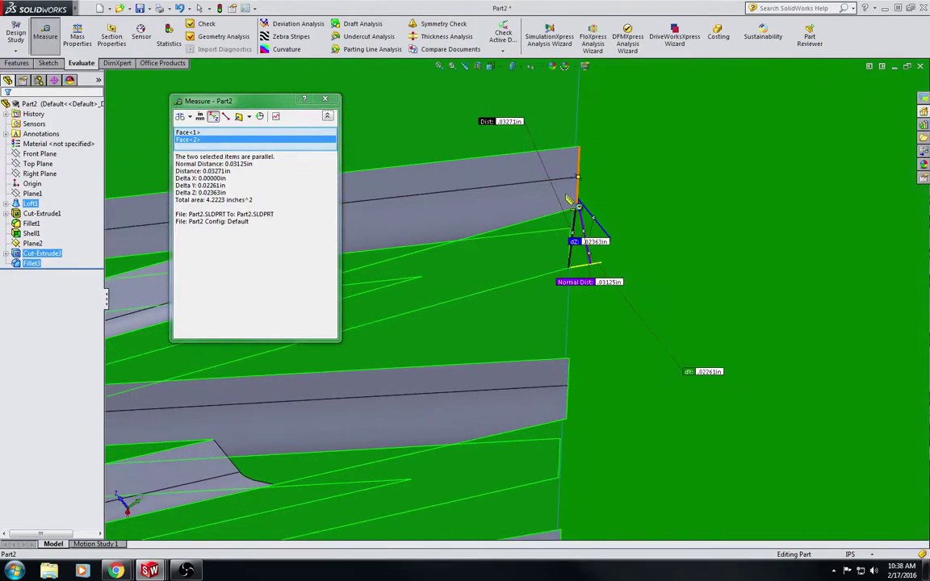
pyautogui.click(324, 99)
pyautogui.moveTo(355, 162); pyautogui.dragTo(488, 264, button='middle')
pyautogui.scroll(2, 498, 357)
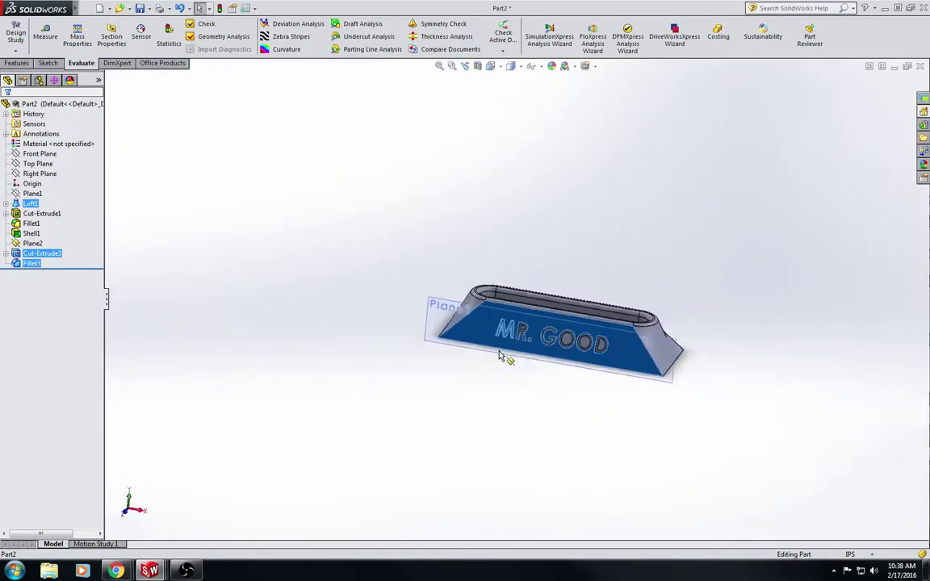
pyautogui.scroll(-10, 511, 331)
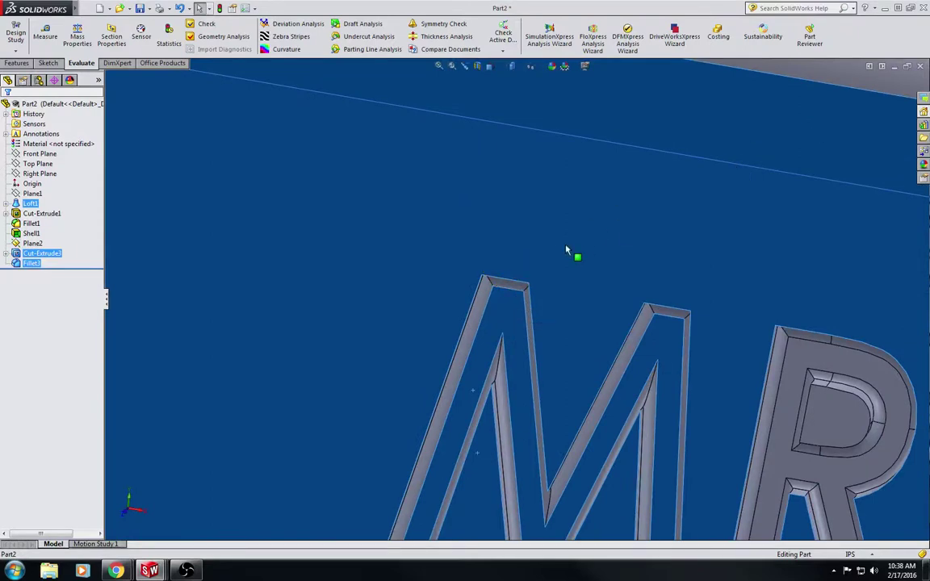
pyautogui.click(502, 312)
pyautogui.click(366, 237)
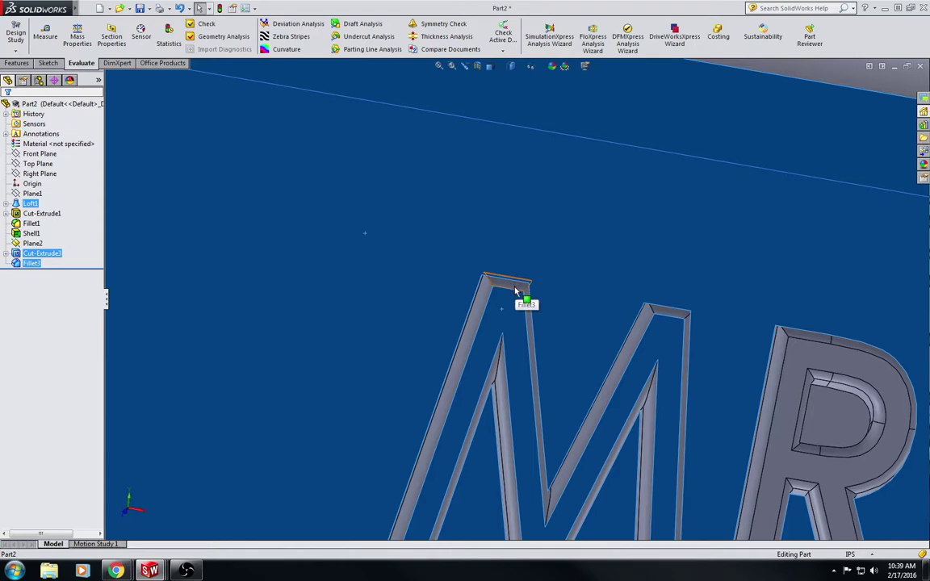
pyautogui.click(31, 233)
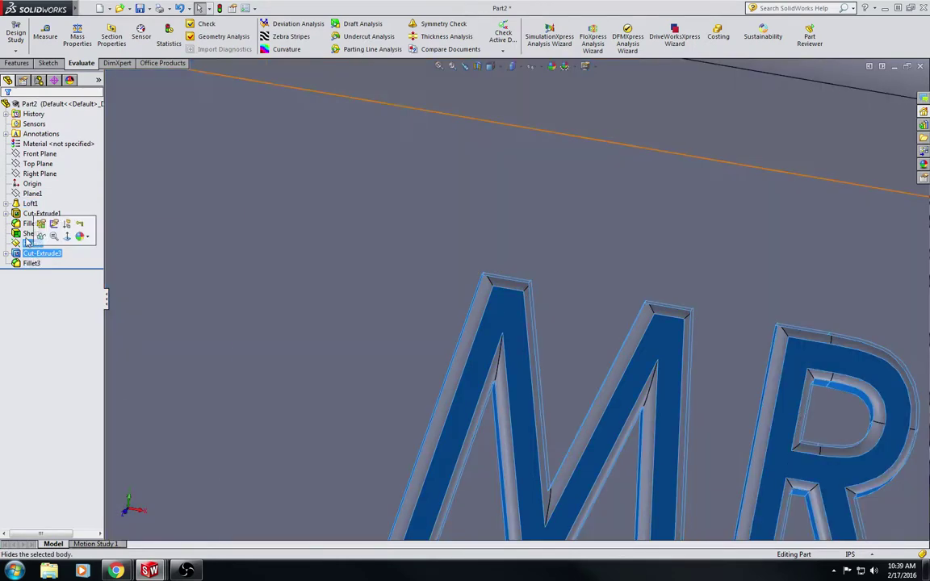
pyautogui.press('f')
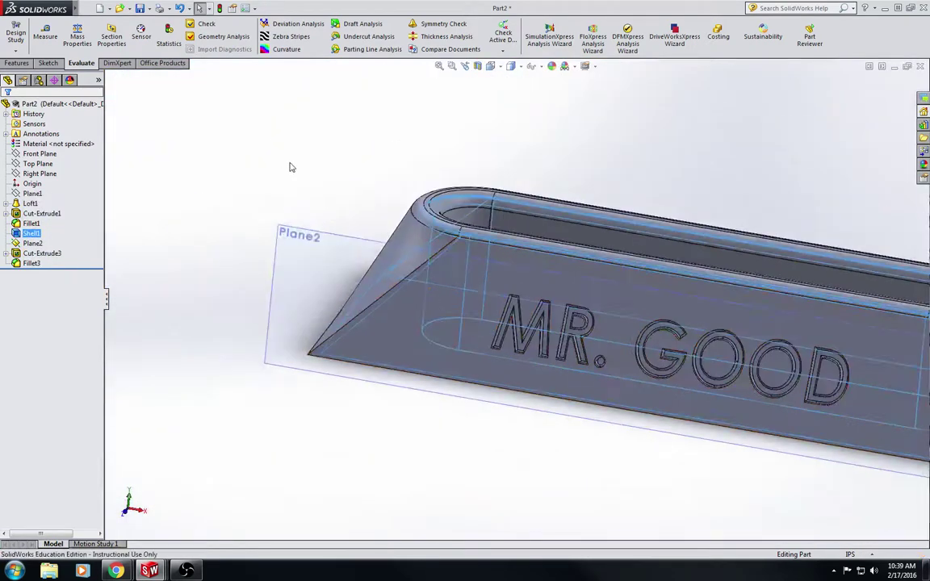
pyautogui.rightClick(307, 269)
pyautogui.click(326, 172)
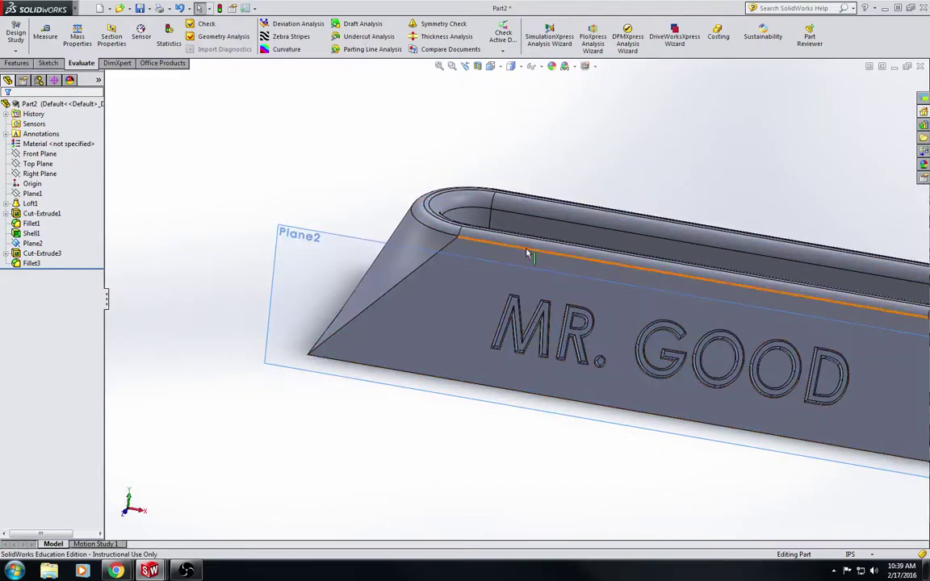
pyautogui.moveTo(529, 253); pyautogui.dragTo(446, 328, button='middle')
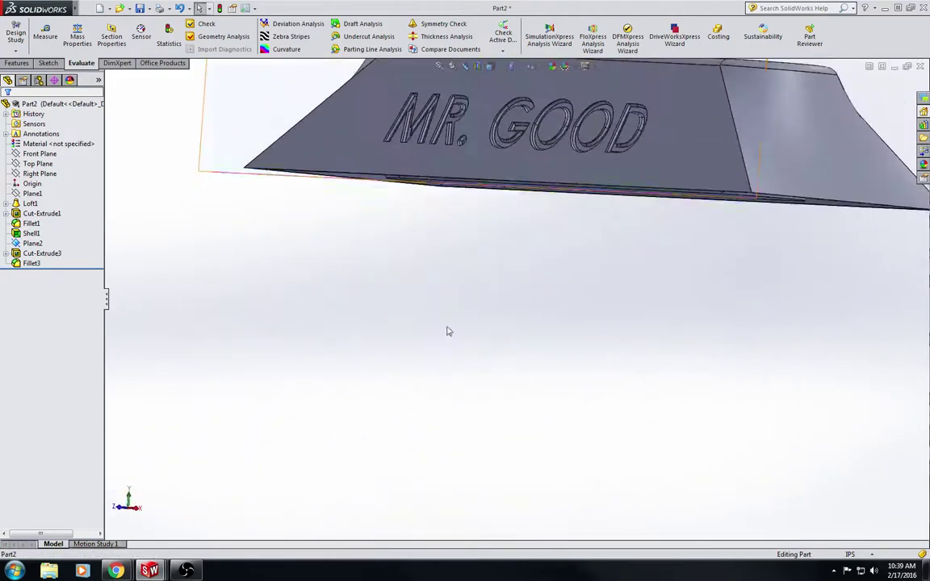
pyautogui.scroll(5, 447, 328)
pyautogui.scroll(-3, 509, 274)
pyautogui.scroll(3, 509, 337)
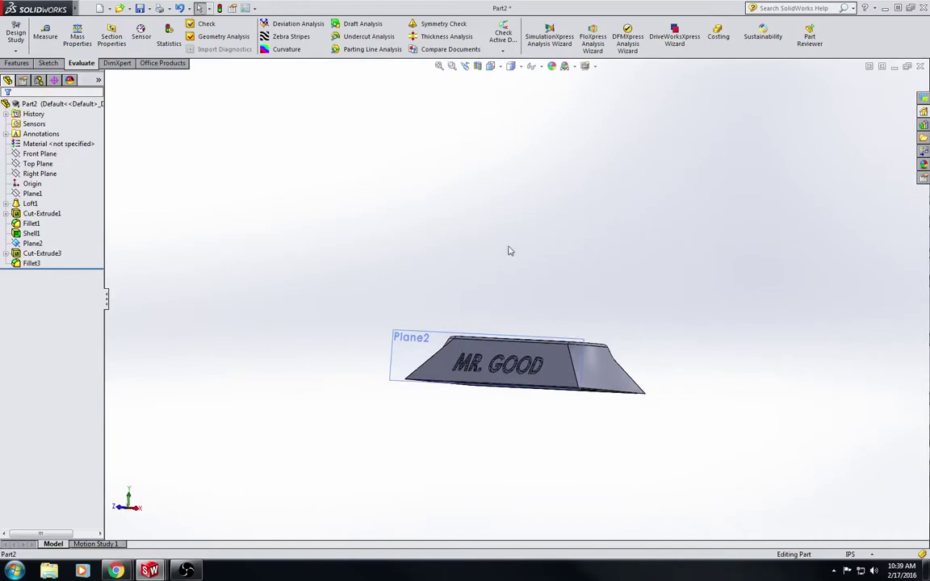
# - Examine the surface finish options and color settings of the whole part's appearance in an isometric view
pyautogui.hotkey('ctrl', '7')
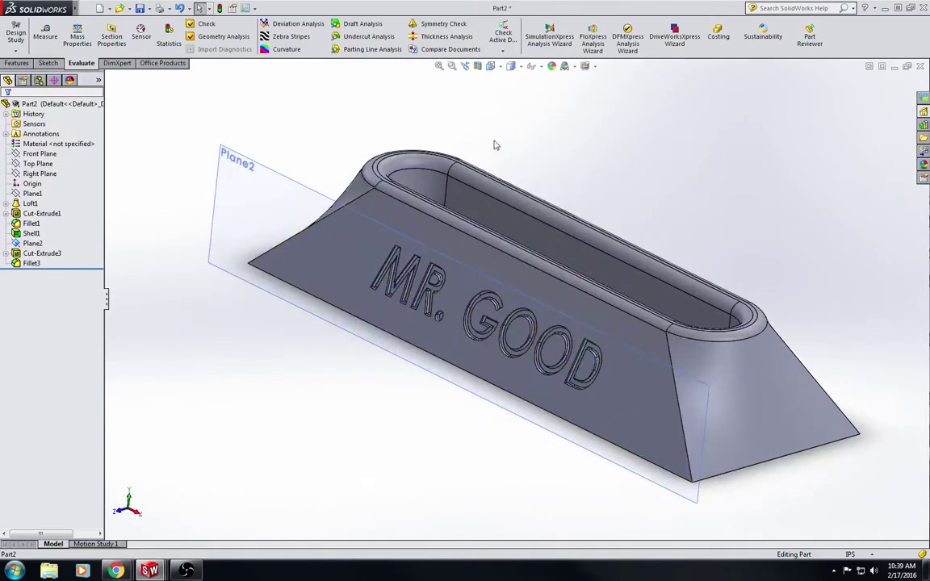
pyautogui.click(553, 69)
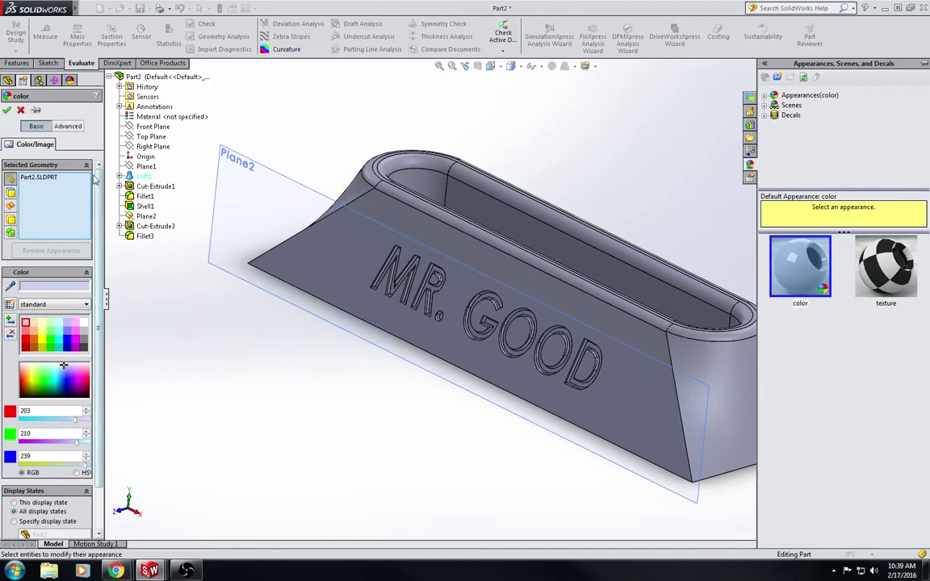
pyautogui.click(67, 126)
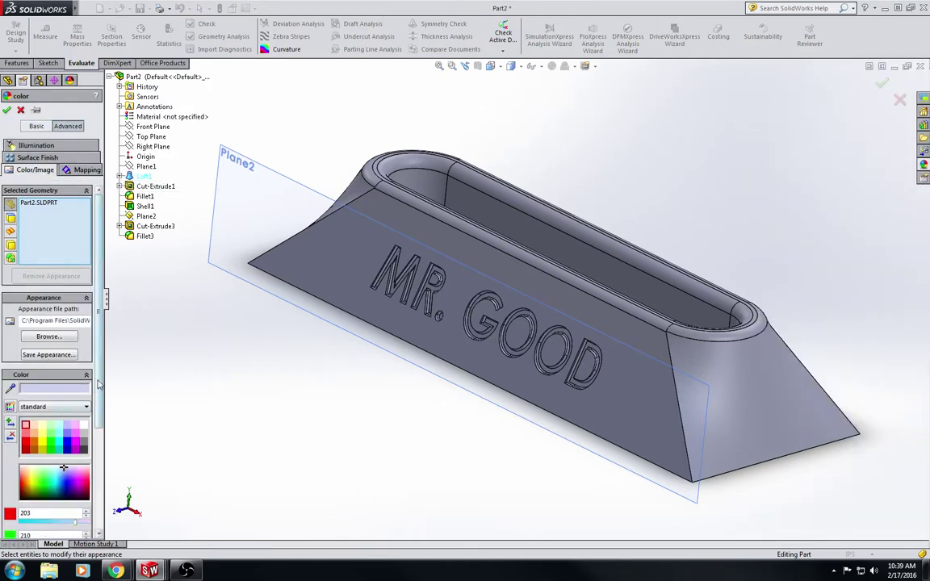
pyautogui.click(38, 158)
pyautogui.click(87, 206)
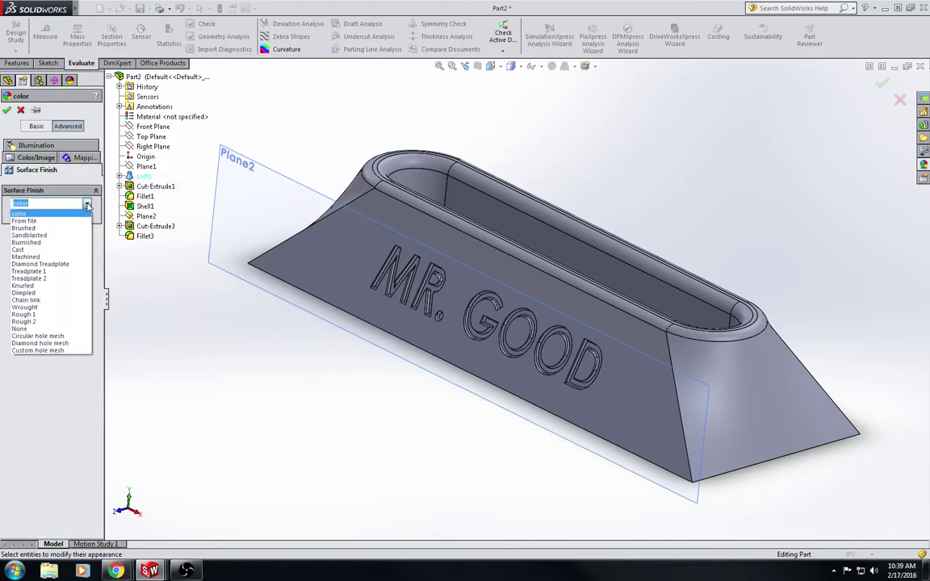
pyautogui.click(87, 206)
pyautogui.click(50, 158)
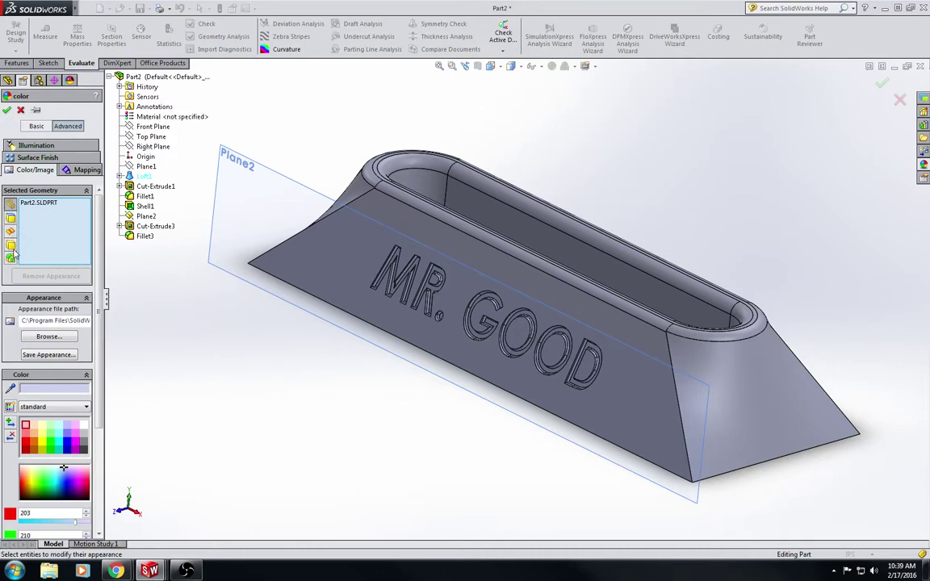
pyautogui.scroll(-3, 63, 361)
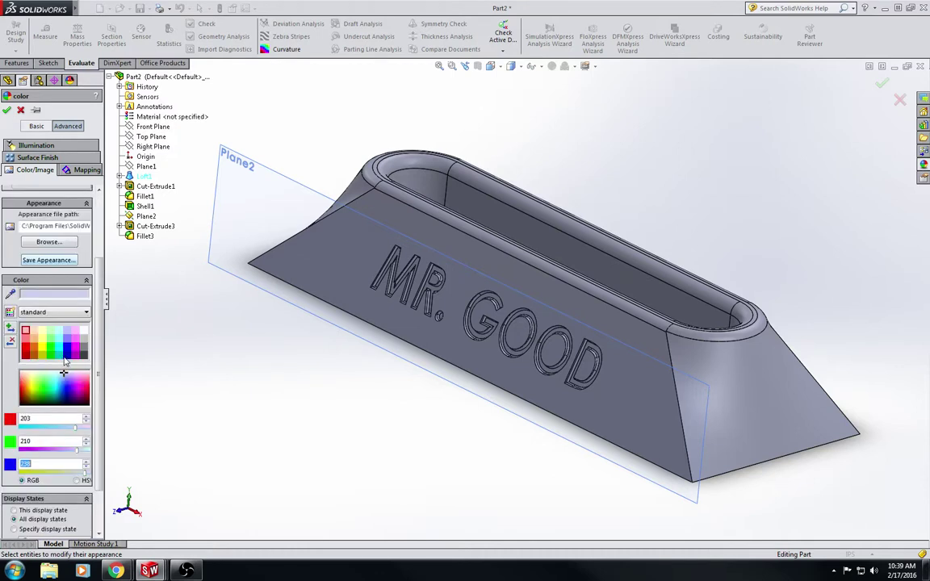
pyautogui.scroll(-2, 84, 500)
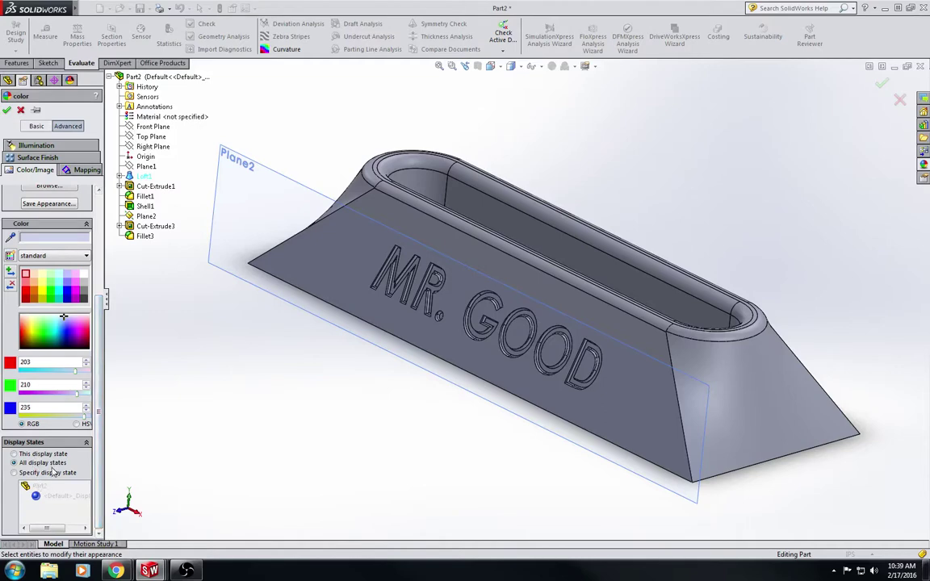
pyautogui.scroll(5, 62, 474)
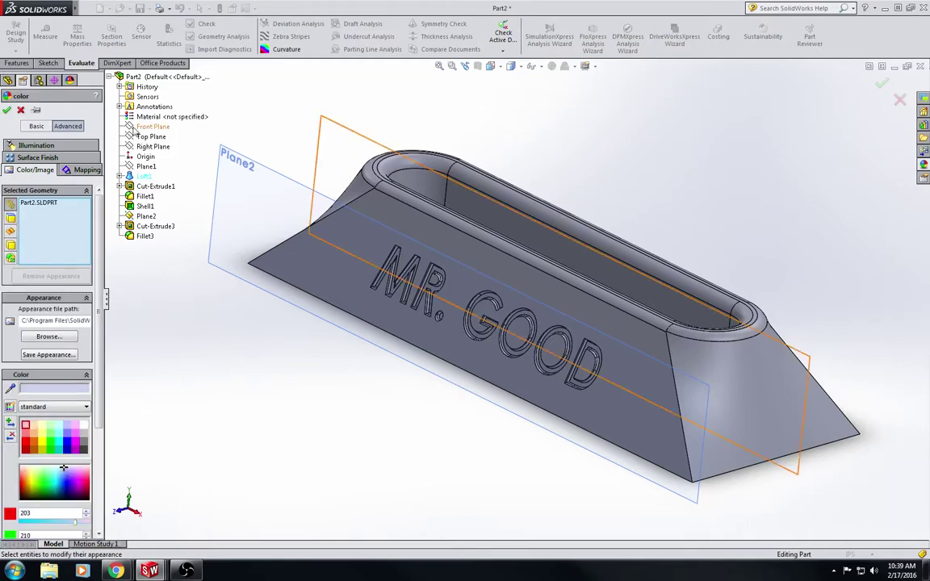
pyautogui.click(36, 126)
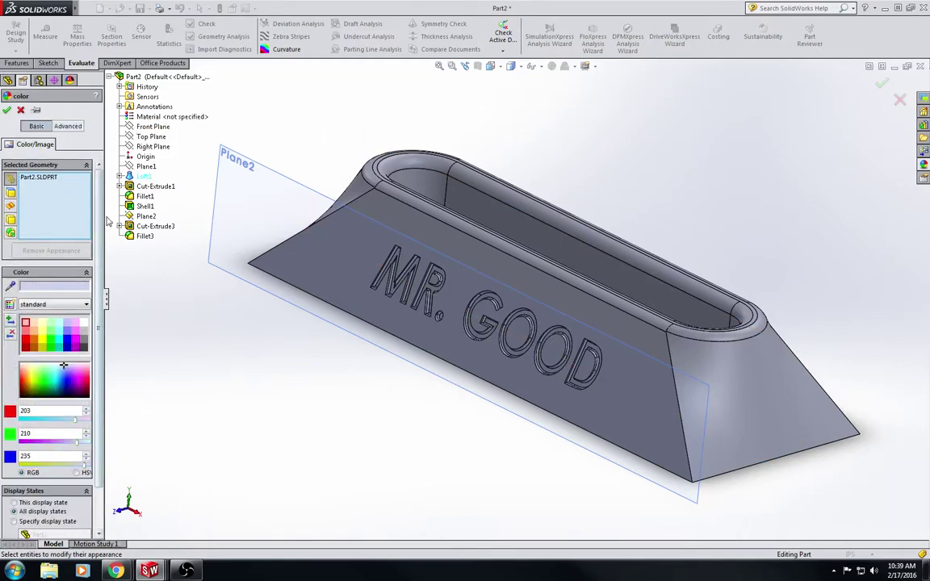
pyautogui.click(7, 112)
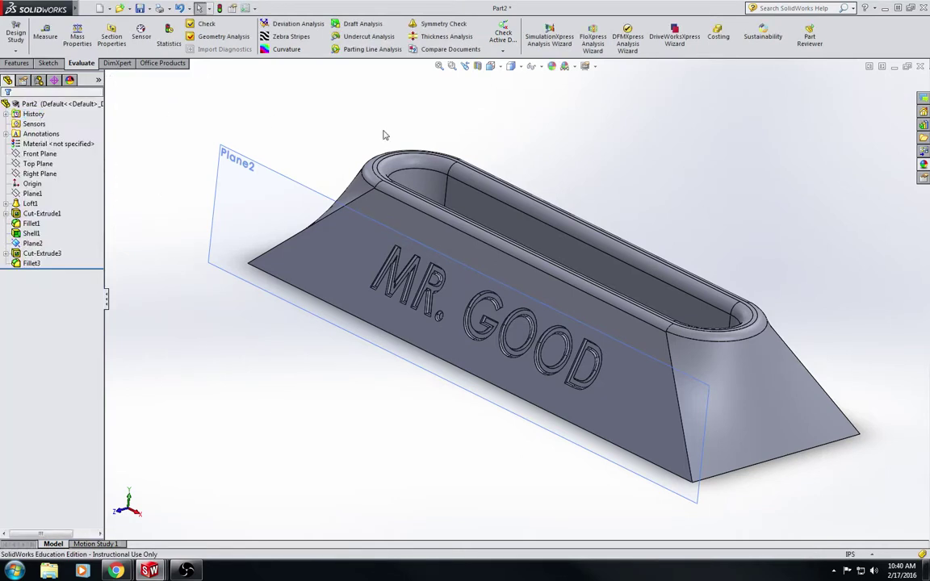
# - Set the transparent amount in the part appearance's illumination settings to 50
pyautogui.click(552, 66)
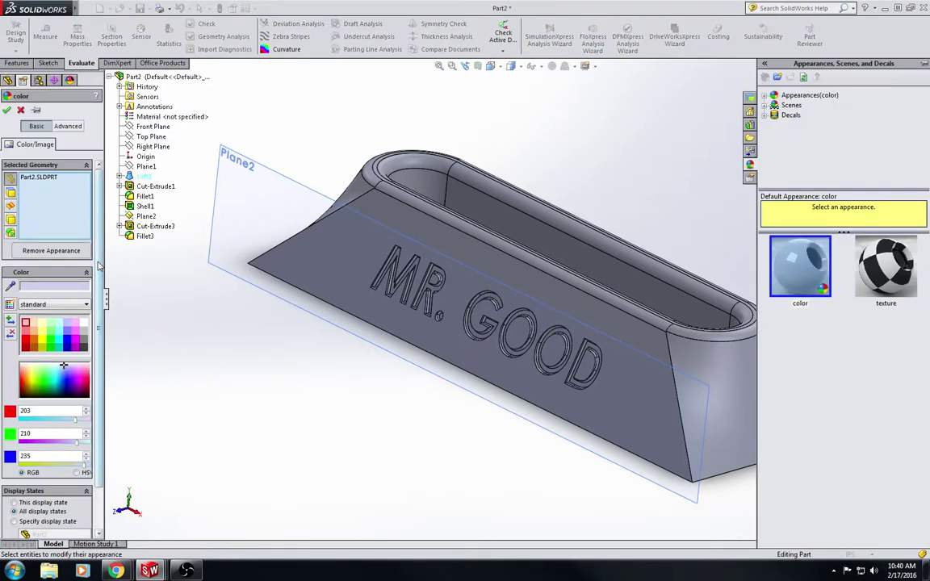
pyautogui.moveTo(99, 267); pyautogui.dragTo(101, 318)
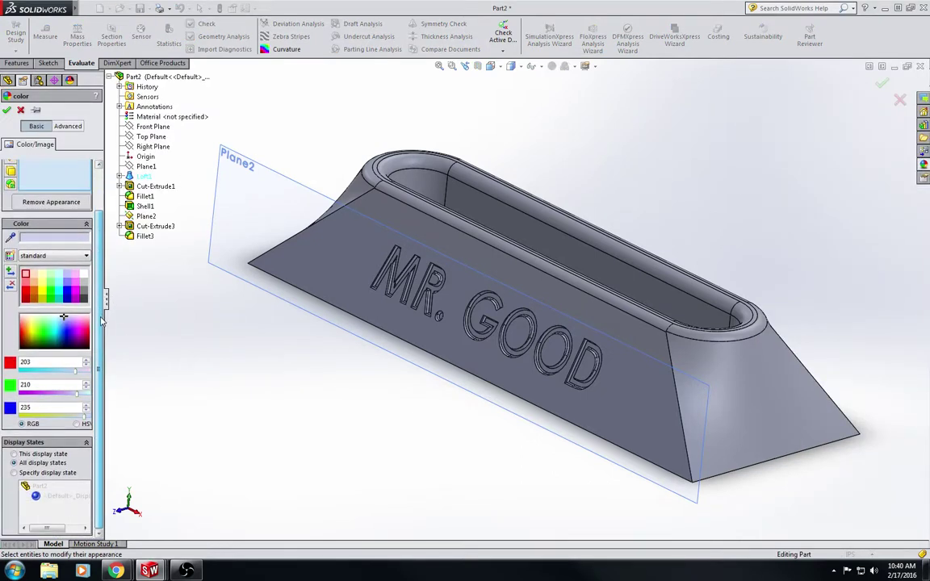
pyautogui.scroll(3, 73, 242)
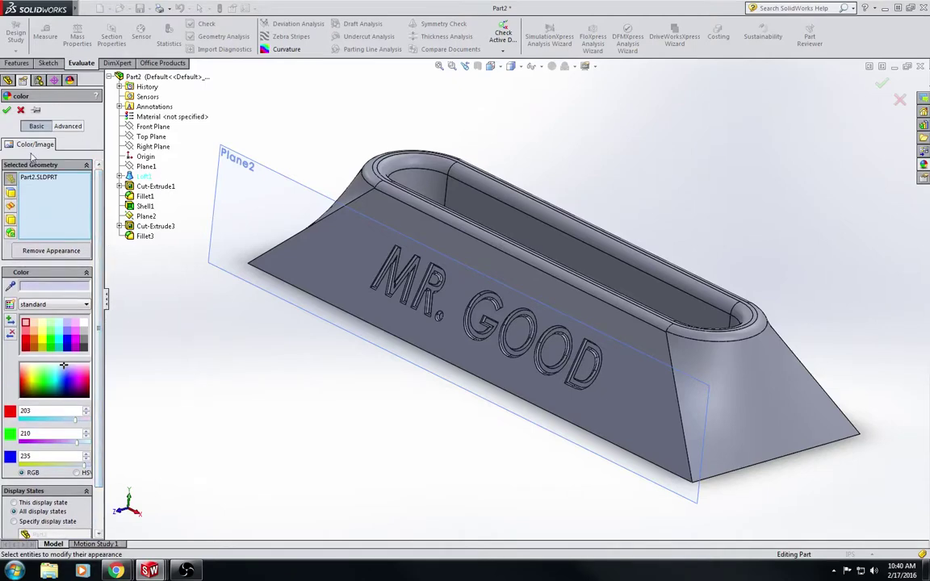
pyautogui.click(68, 127)
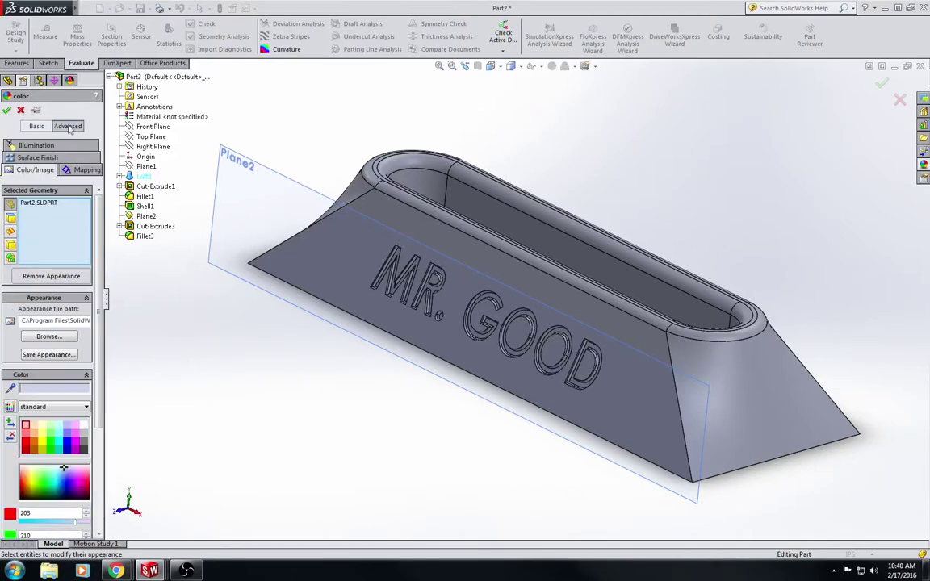
pyautogui.click(45, 146)
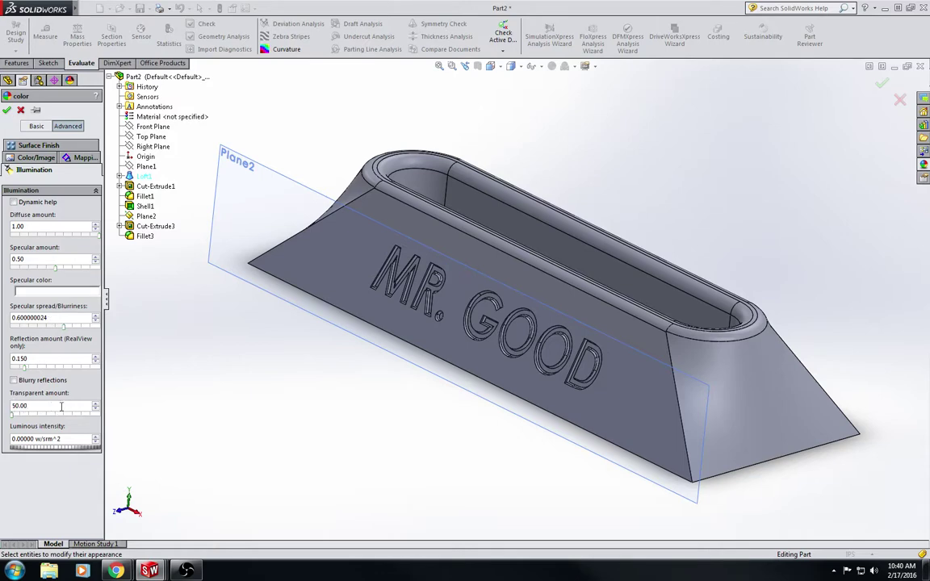
pyautogui.click(7, 109)
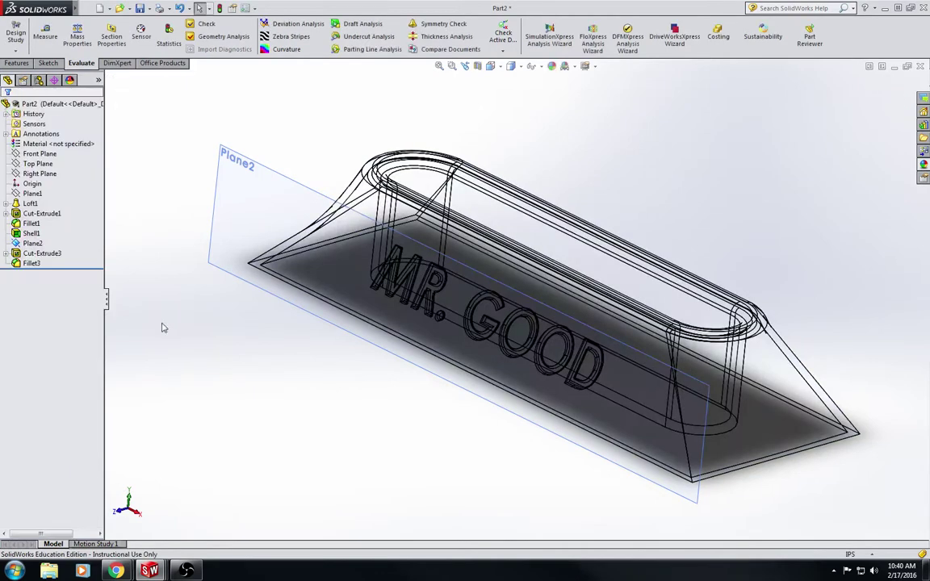
# - Try the Hidden Lines Visible and Shaded With Edges display styles, and set the model's display style to Shaded without edges
pyautogui.moveTo(187, 351); pyautogui.dragTo(270, 327, button='middle')
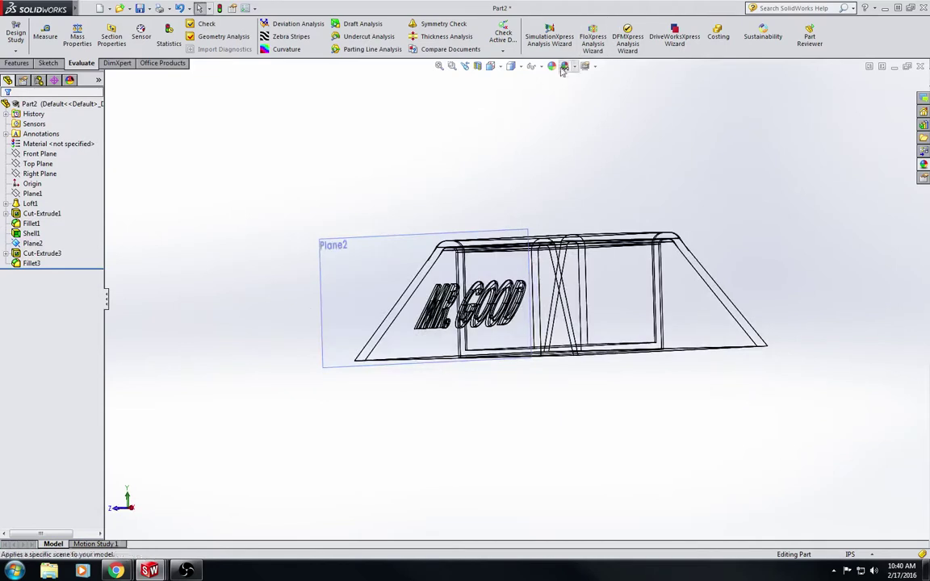
pyautogui.click(511, 67)
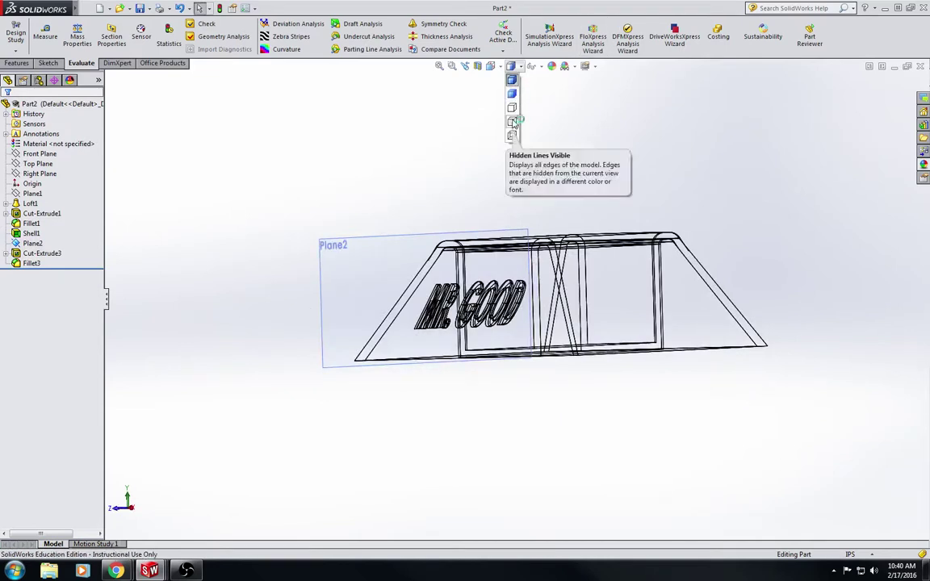
pyautogui.click(512, 121)
pyautogui.click(512, 66)
pyautogui.click(513, 81)
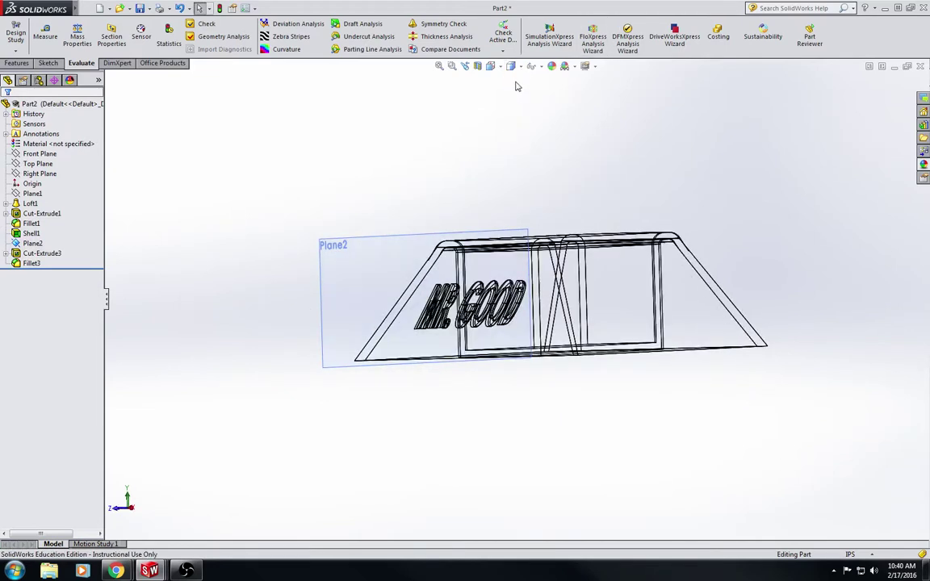
pyautogui.click(512, 68)
pyautogui.click(517, 97)
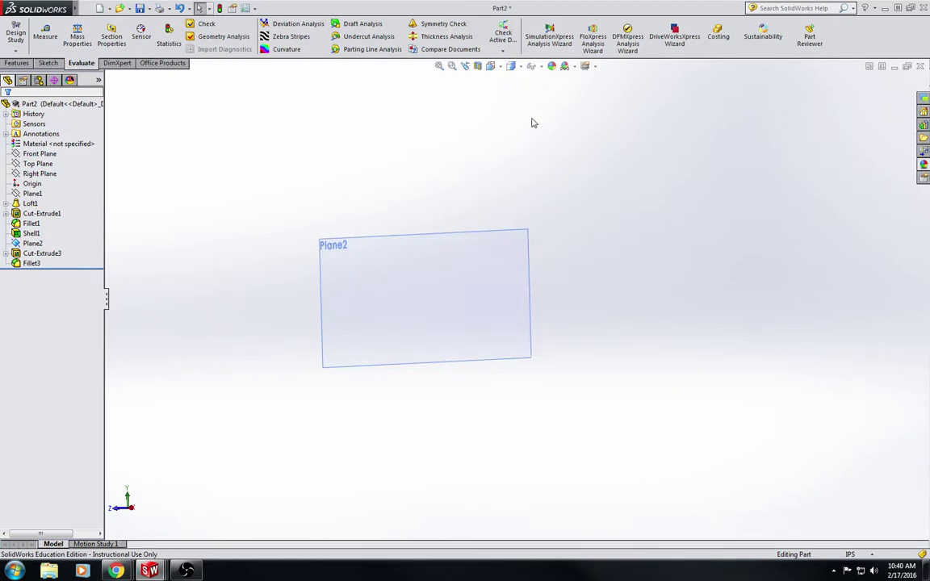
pyautogui.moveTo(477, 304); pyautogui.dragTo(491, 285, button='right')
# - Reduce the part appearance's transparent amount to 0.50 and view the translucent holder from several angles
pyautogui.click(552, 67)
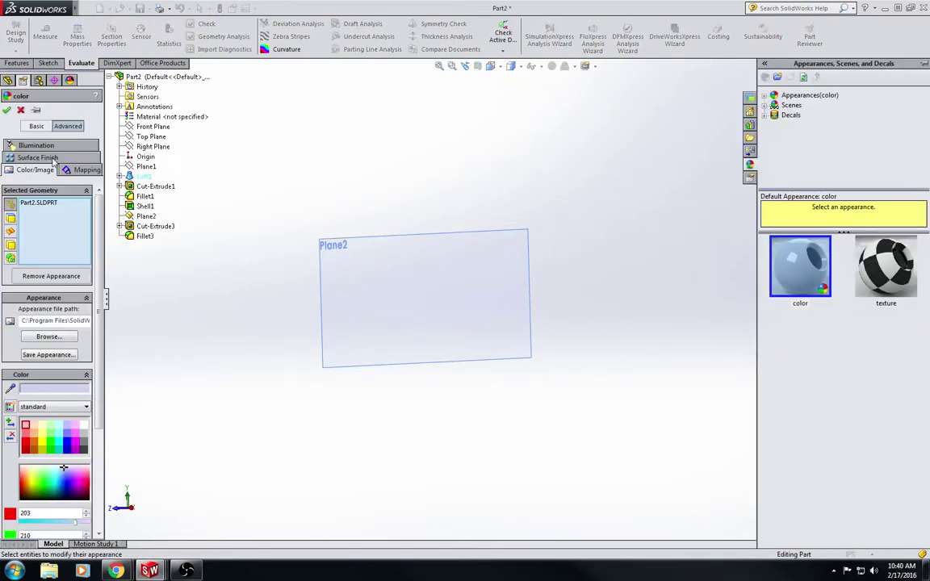
pyautogui.click(45, 145)
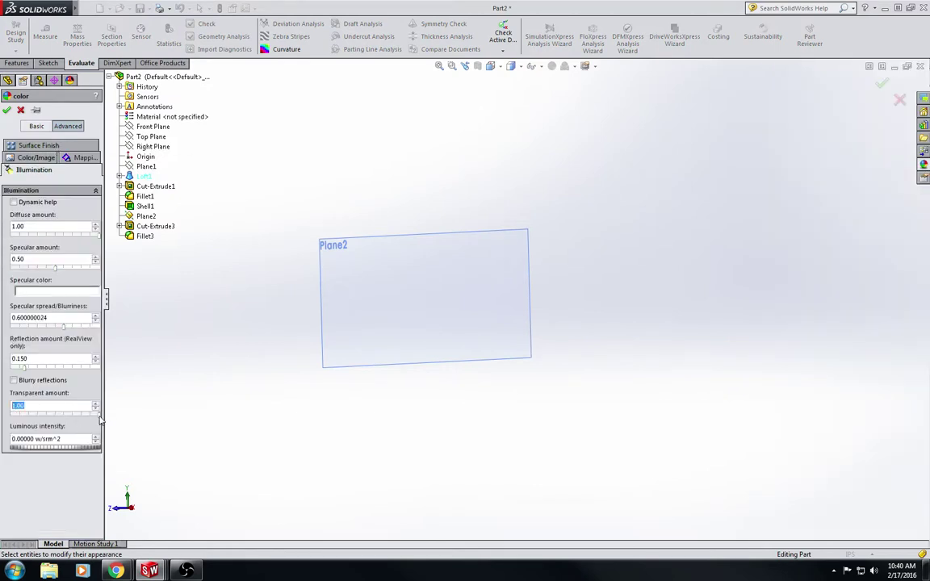
pyautogui.moveTo(99, 418); pyautogui.dragTo(57, 419)
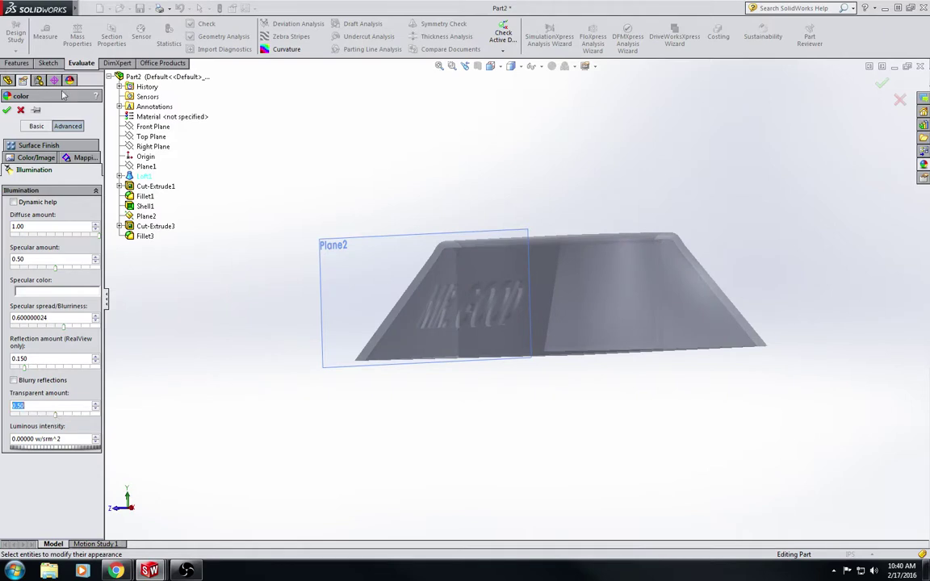
pyautogui.click(8, 110)
pyautogui.moveTo(386, 189); pyautogui.dragTo(454, 145, button='middle')
pyautogui.moveTo(405, 158); pyautogui.dragTo(552, 273, button='middle')
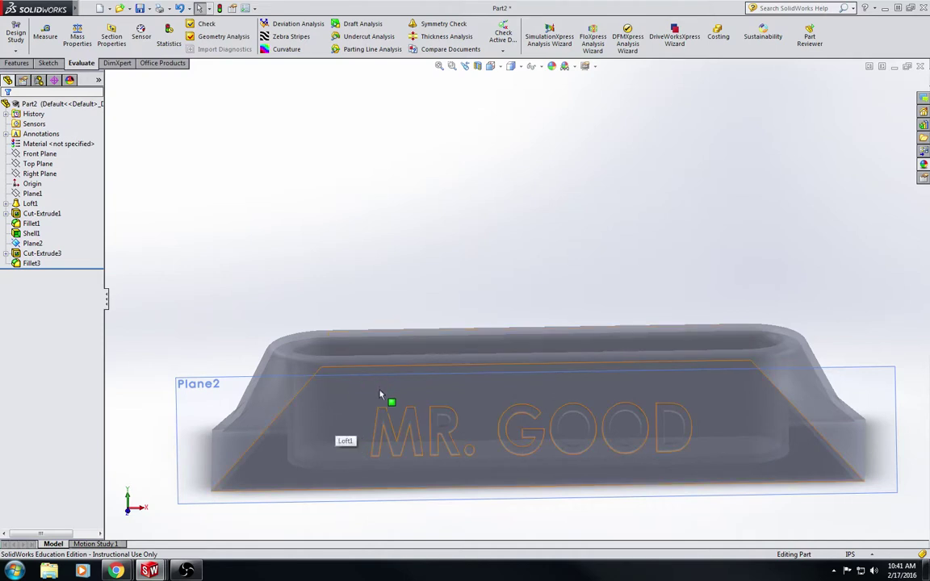
pyautogui.moveTo(709, 377); pyautogui.dragTo(525, 276, button='middle')
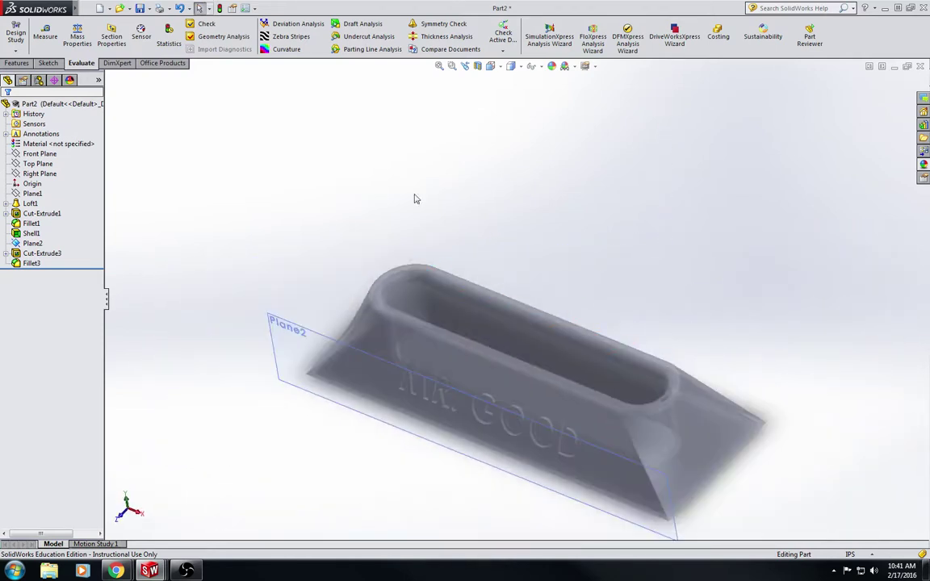
# - Assign the ABS material from the SolidWorks Plastics category to the part
pyautogui.rightClick(45, 142)
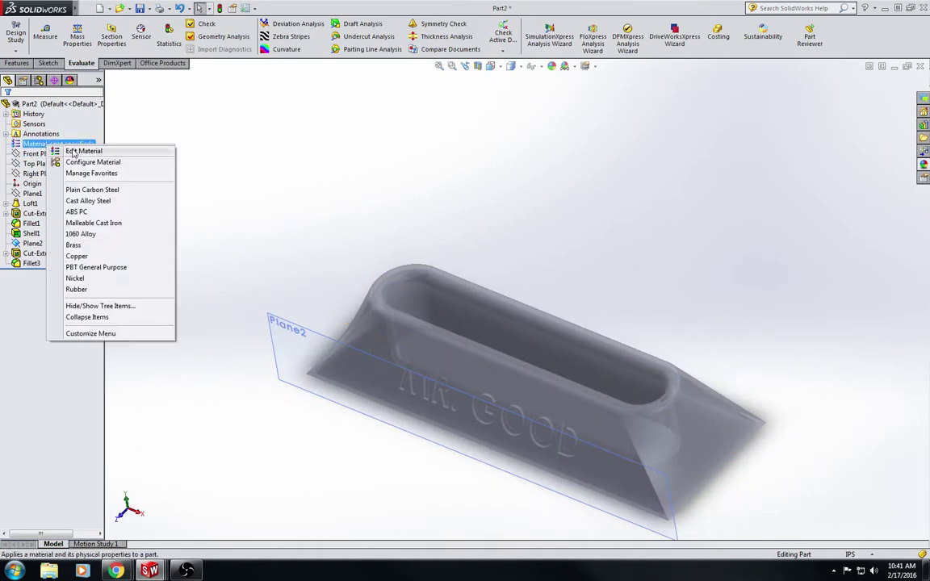
pyautogui.click(73, 151)
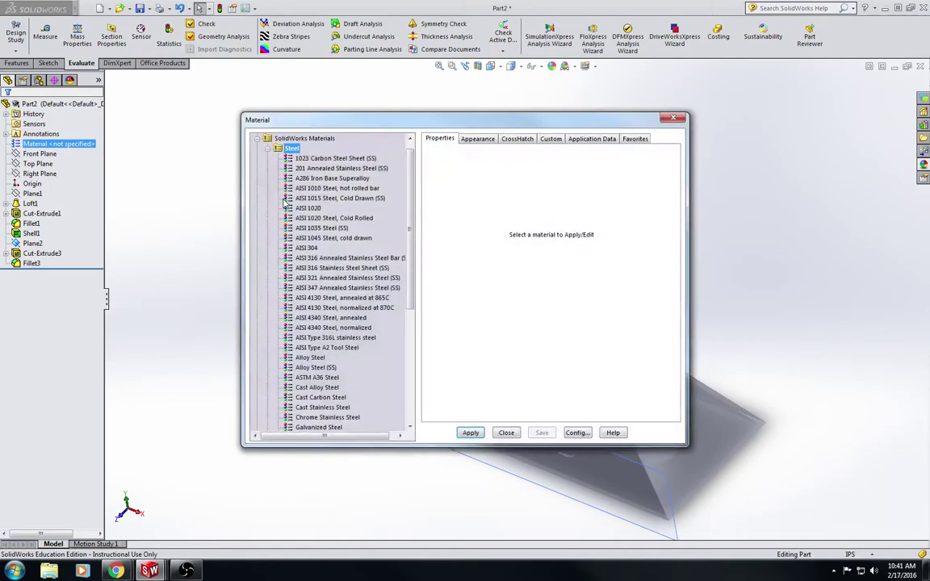
pyautogui.click(267, 149)
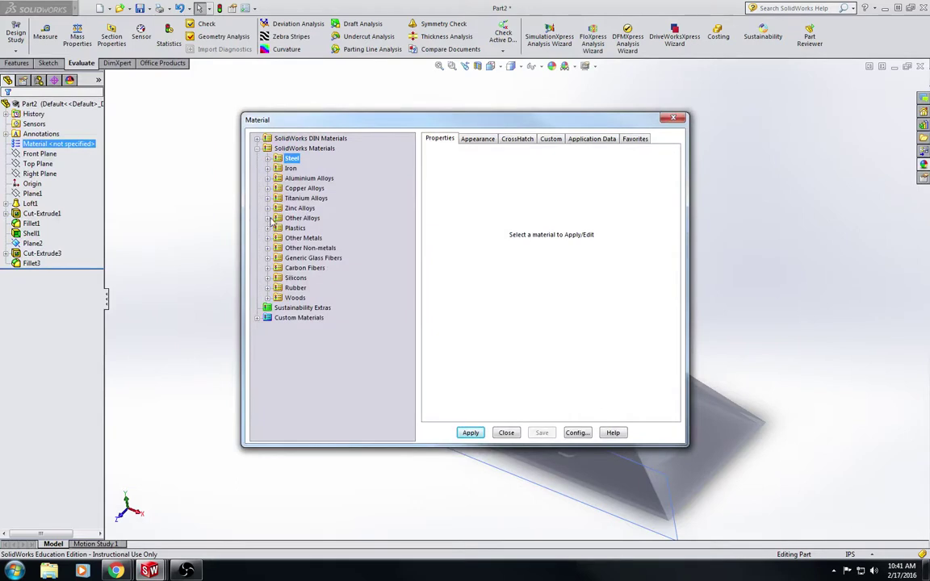
pyautogui.click(268, 227)
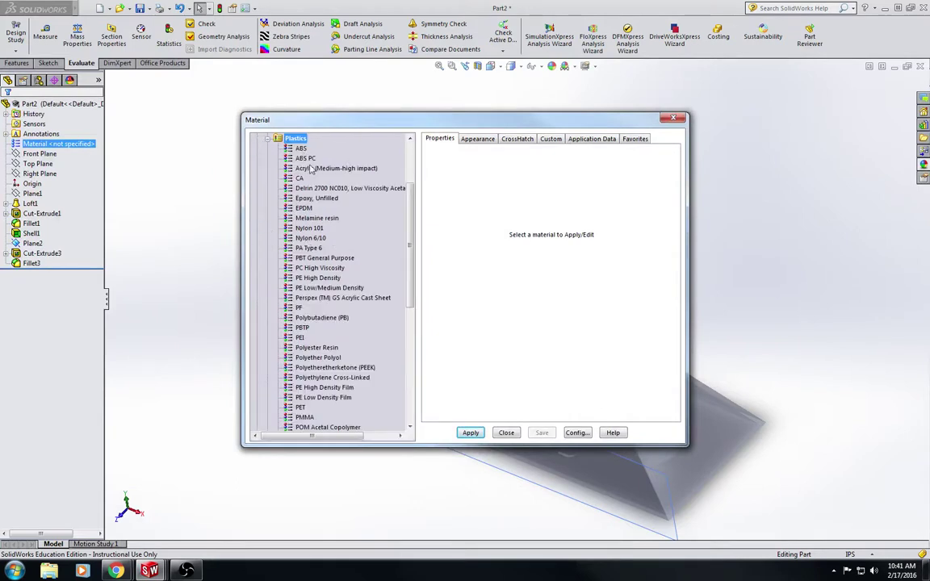
pyautogui.moveTo(415, 218); pyautogui.dragTo(419, 307)
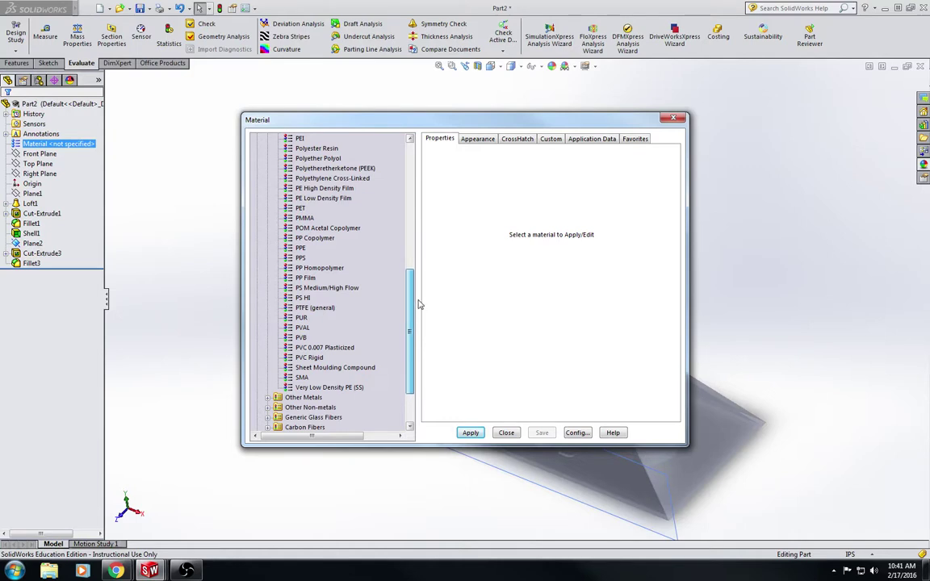
pyautogui.moveTo(419, 305); pyautogui.dragTo(412, 184)
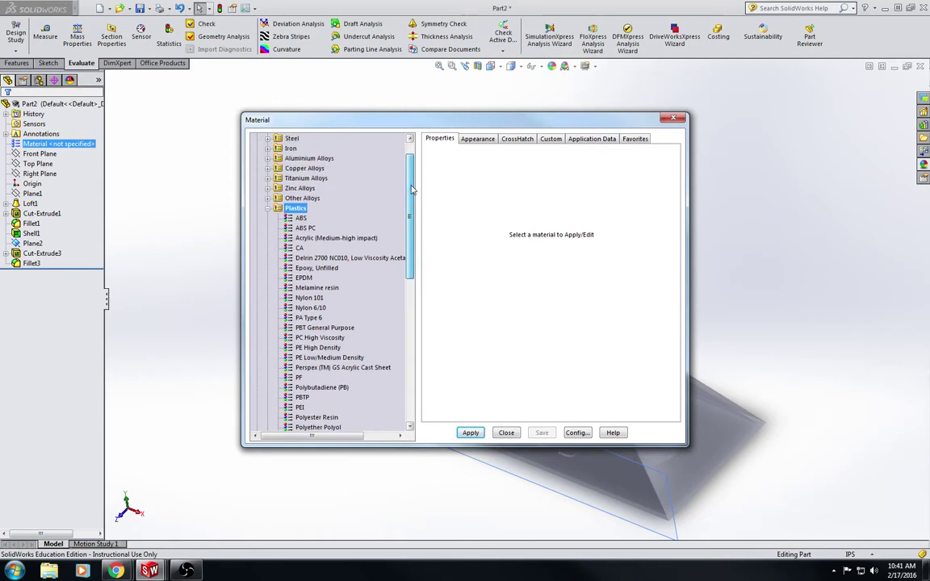
pyautogui.click(301, 219)
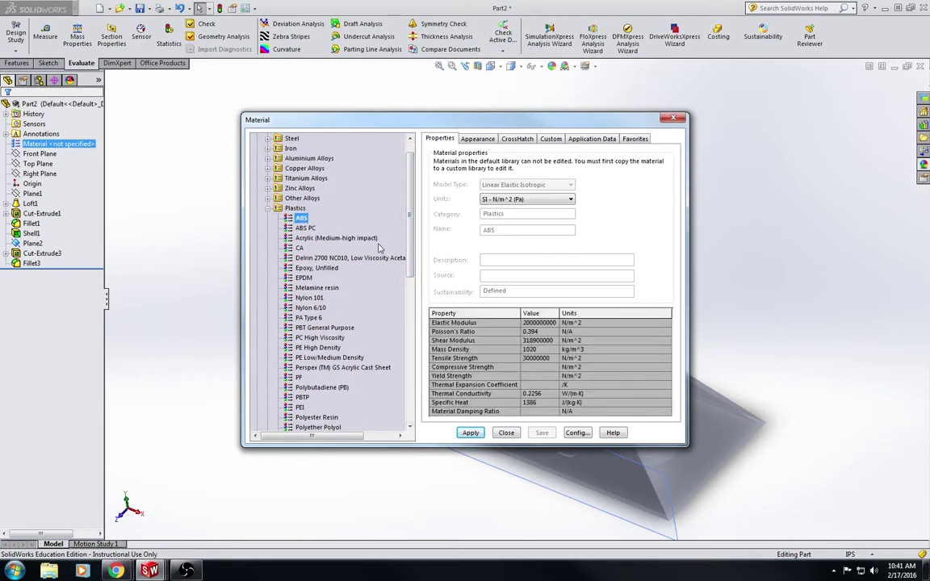
pyautogui.click(470, 433)
pyautogui.click(506, 433)
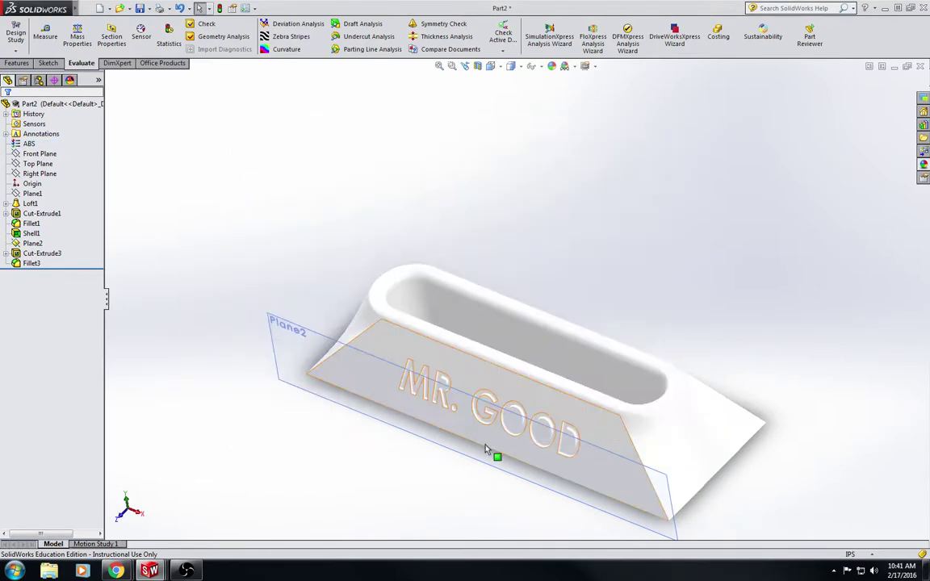
# - Hide the reference plane Plane2 in front of the engraved face of the card holder
pyautogui.moveTo(452, 493); pyautogui.dragTo(498, 423, button='middle')
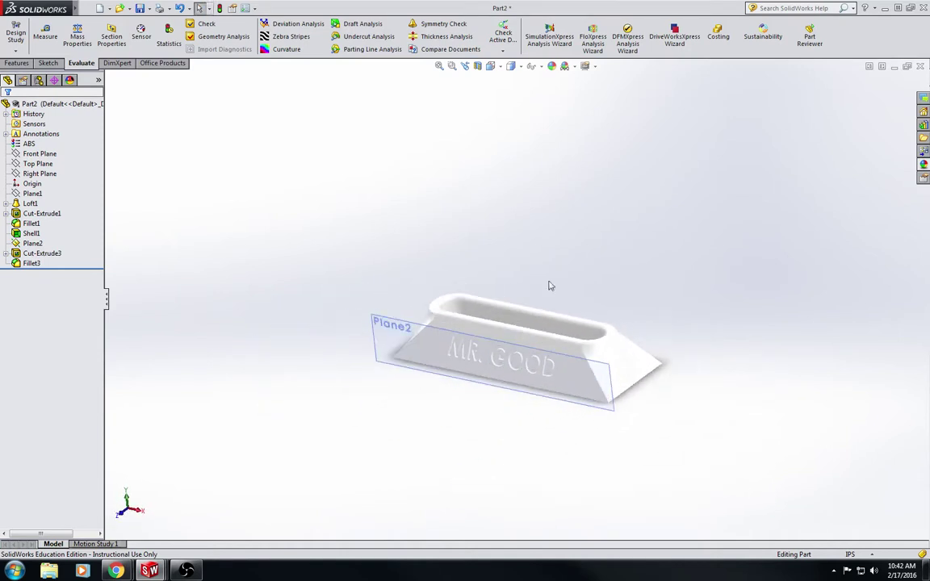
pyautogui.rightClick(398, 330)
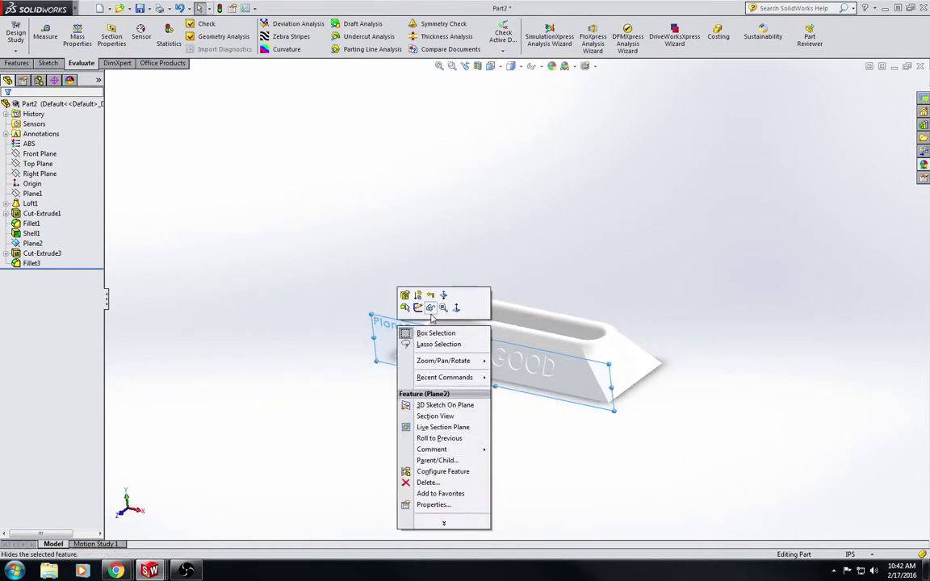
pyautogui.click(432, 306)
pyautogui.scroll(2, 530, 368)
pyautogui.scroll(-8, 544, 316)
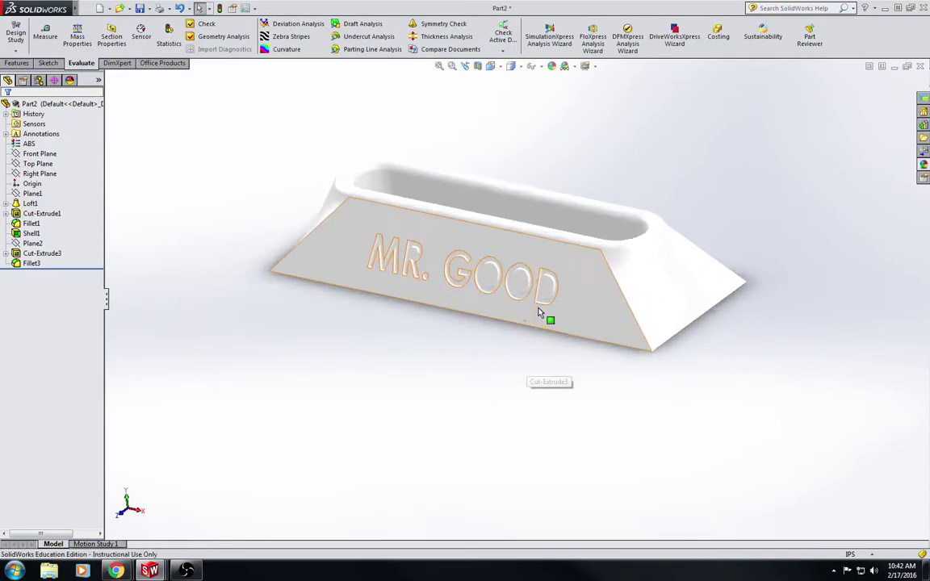
pyautogui.moveTo(571, 346); pyautogui.dragTo(519, 362, button='middle')
pyautogui.scroll(5, 519, 363)
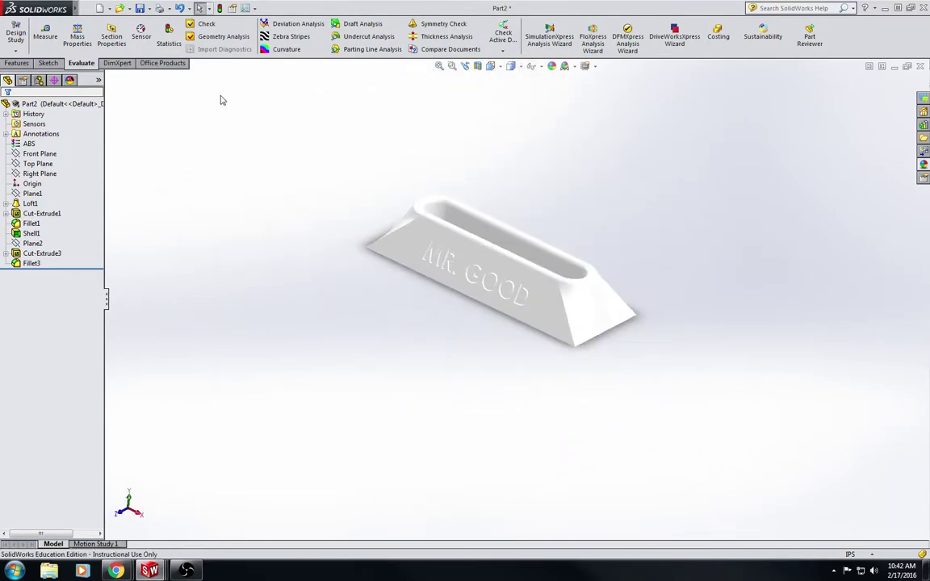
# - Evaluate the part's mass properties and read off its mass in grams
pyautogui.click(78, 36)
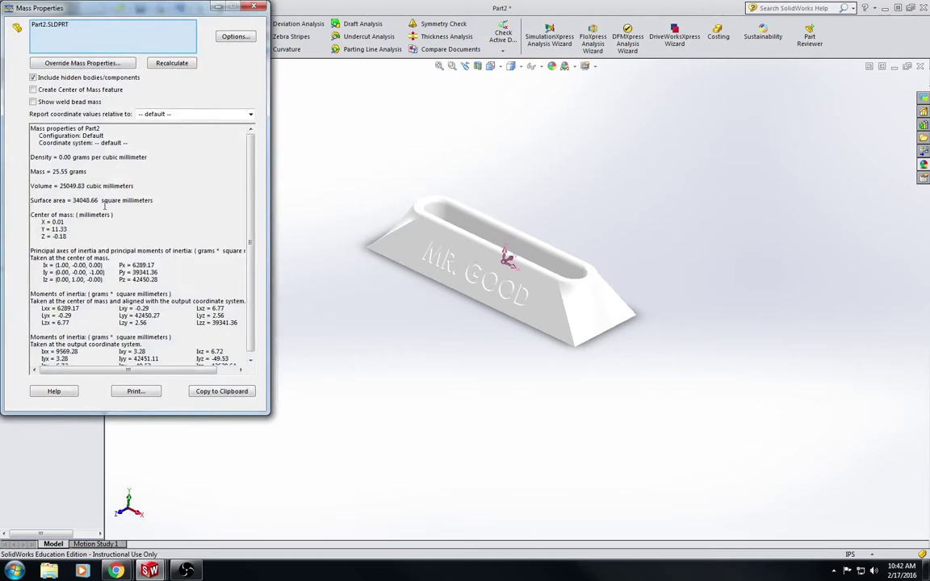
pyautogui.moveTo(176, 16); pyautogui.dragTo(232, 45)
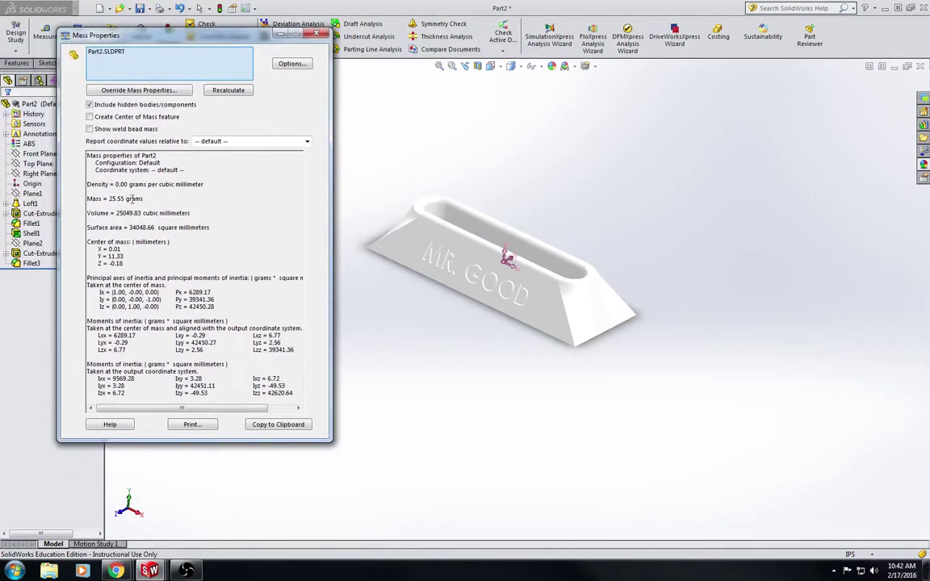
pyautogui.moveTo(146, 199); pyautogui.dragTo(107, 198)
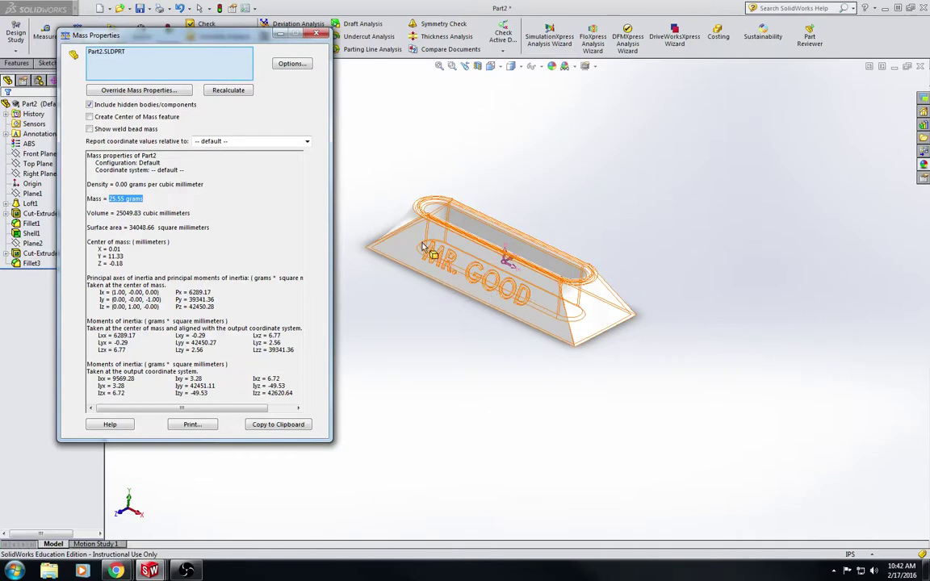
pyautogui.click(321, 35)
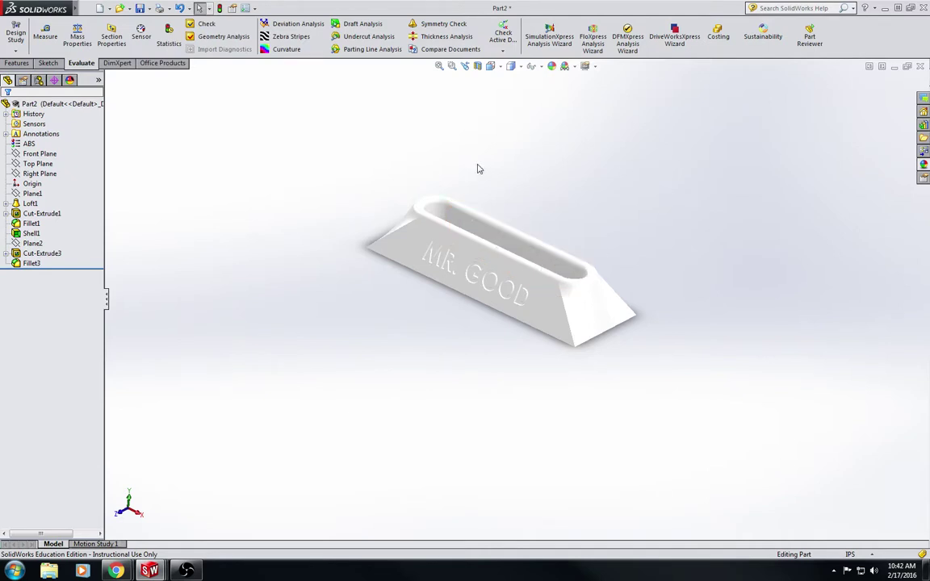
pyautogui.moveTo(546, 198); pyautogui.dragTo(453, 151, button='middle')
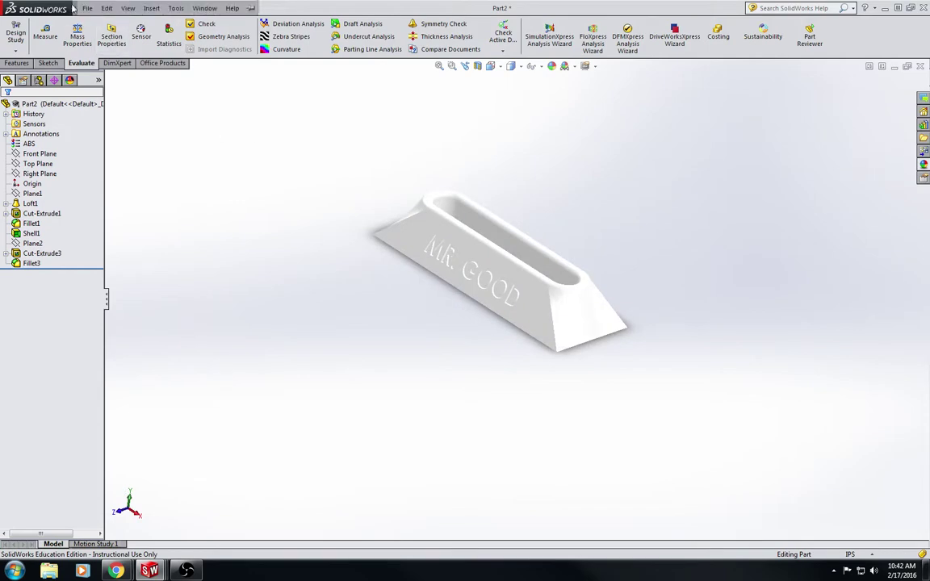
# - Try to save the part over the existing file Business card holder S16 in the Chapter 4 folder
pyautogui.click(87, 8)
pyautogui.click(105, 101)
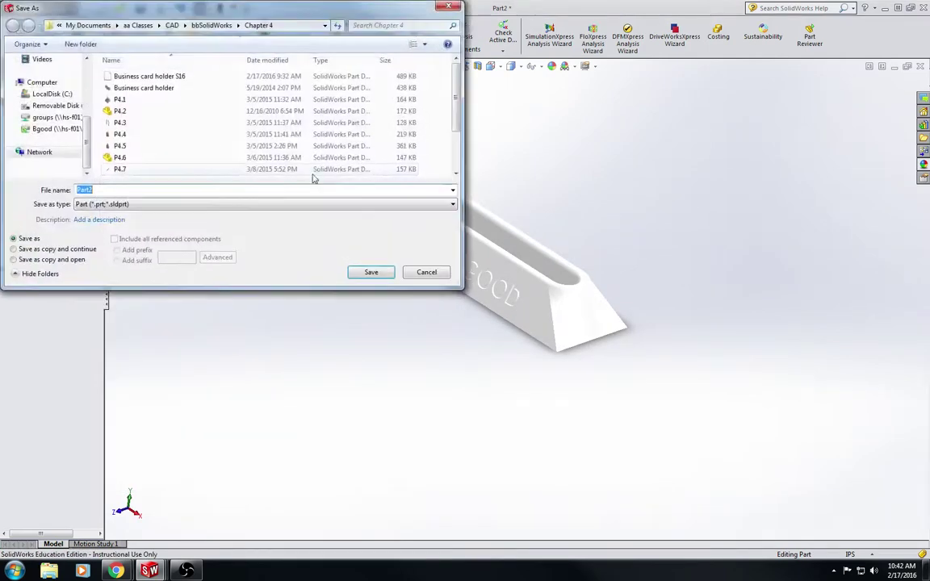
pyautogui.click(150, 78)
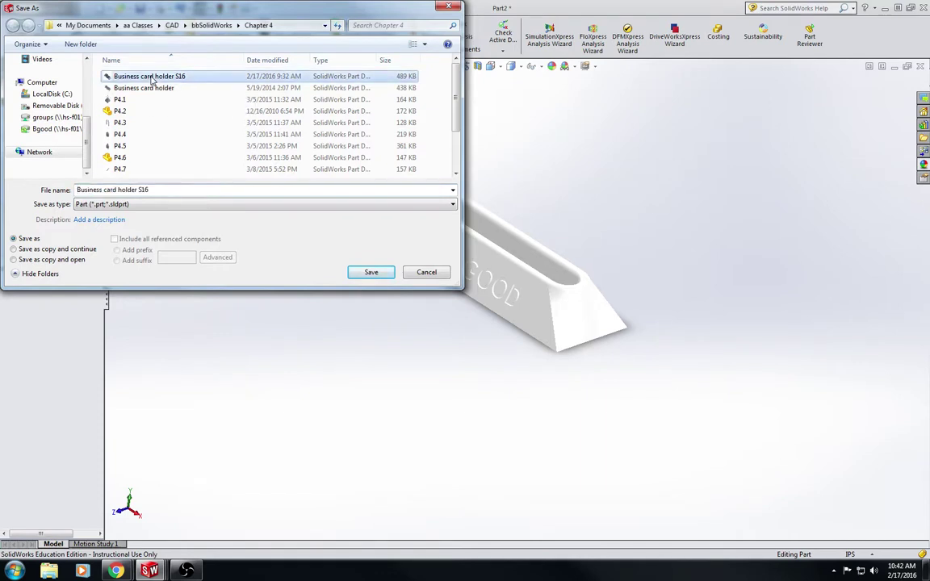
pyautogui.click(372, 273)
pyautogui.click(500, 288)
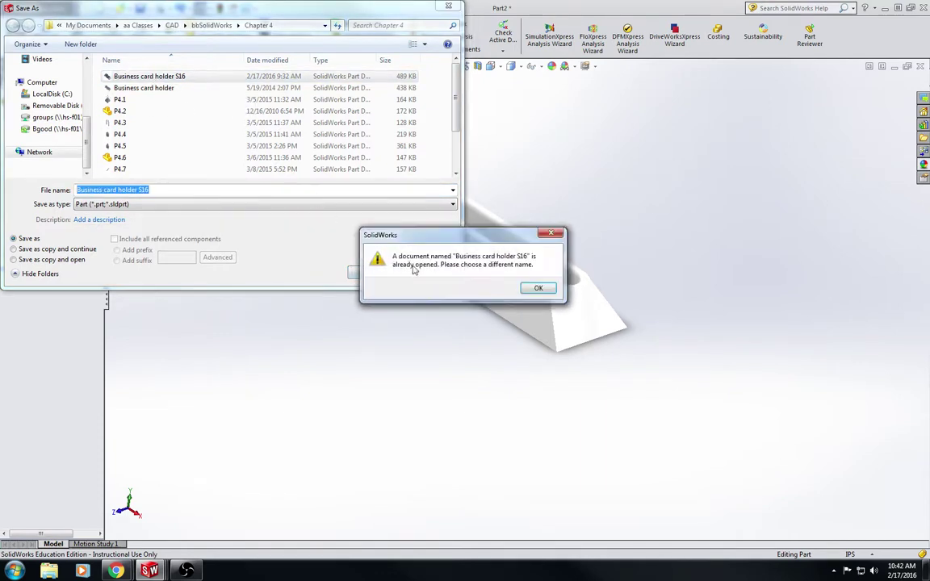
pyautogui.click(537, 289)
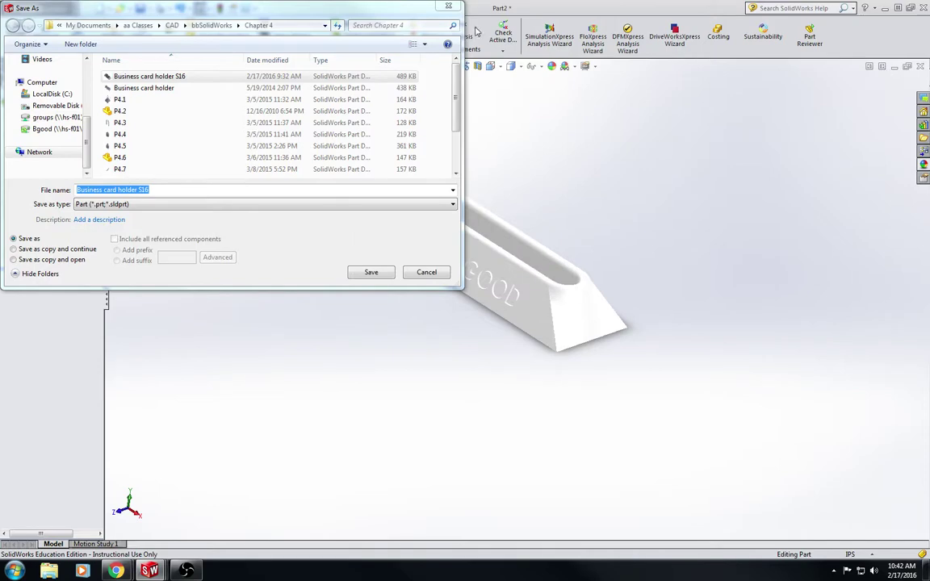
pyautogui.click(454, 5)
# - Close the other open business card holder documents without saving their changes, and return to Part2
pyautogui.click(894, 67)
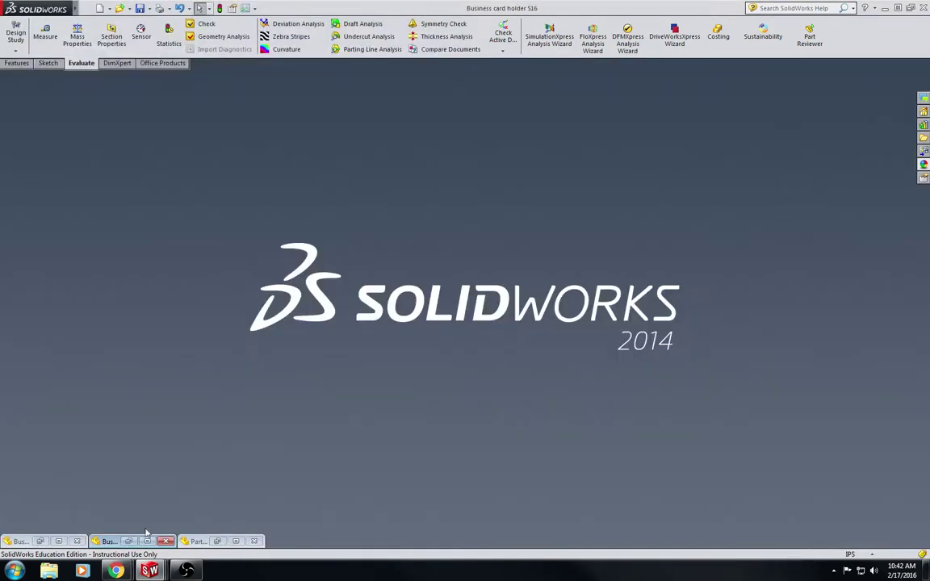
pyautogui.doubleClick(113, 541)
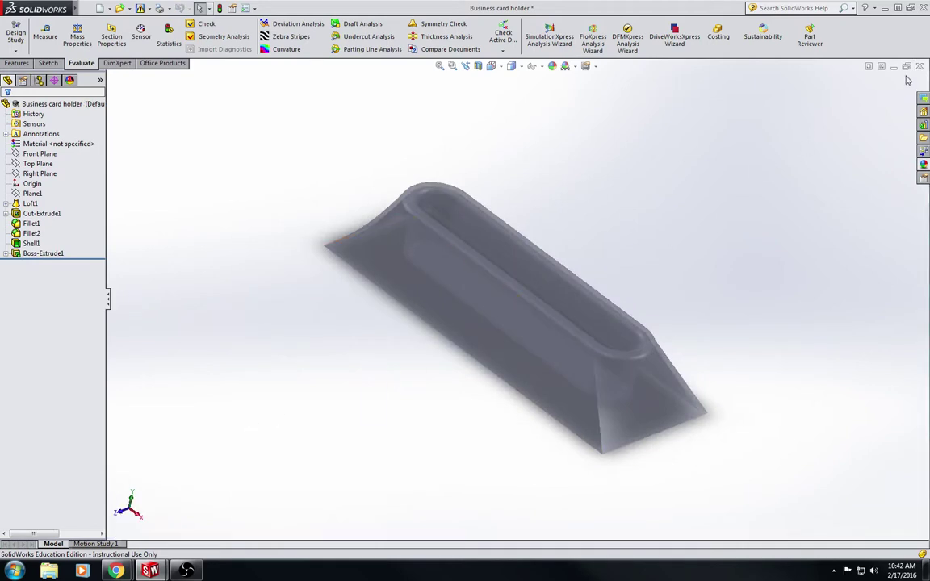
pyautogui.click(919, 66)
pyautogui.click(427, 295)
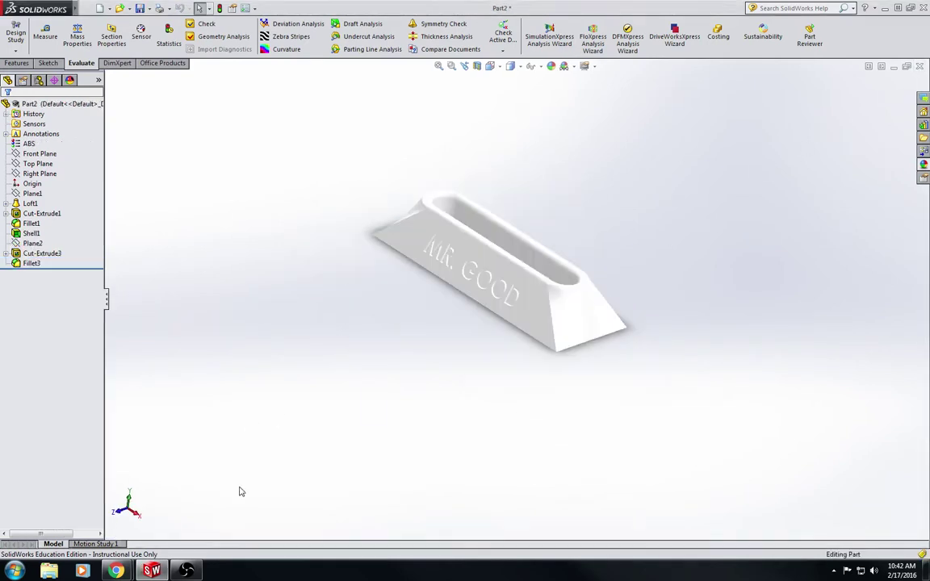
# - Save the part as Business card holder S16 in the Chapter 4 folder, replacing the existing file
pyautogui.click(88, 8)
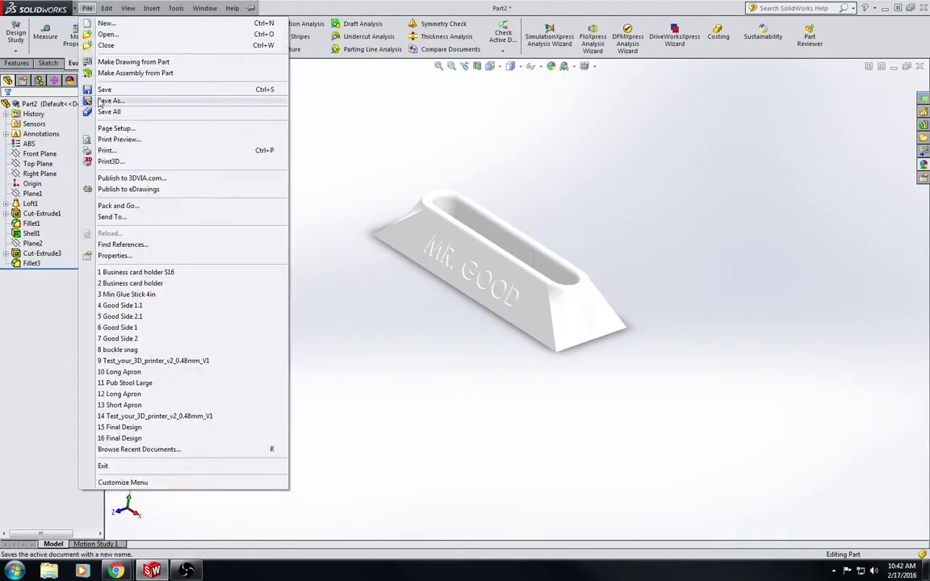
pyautogui.click(110, 101)
pyautogui.click(122, 75)
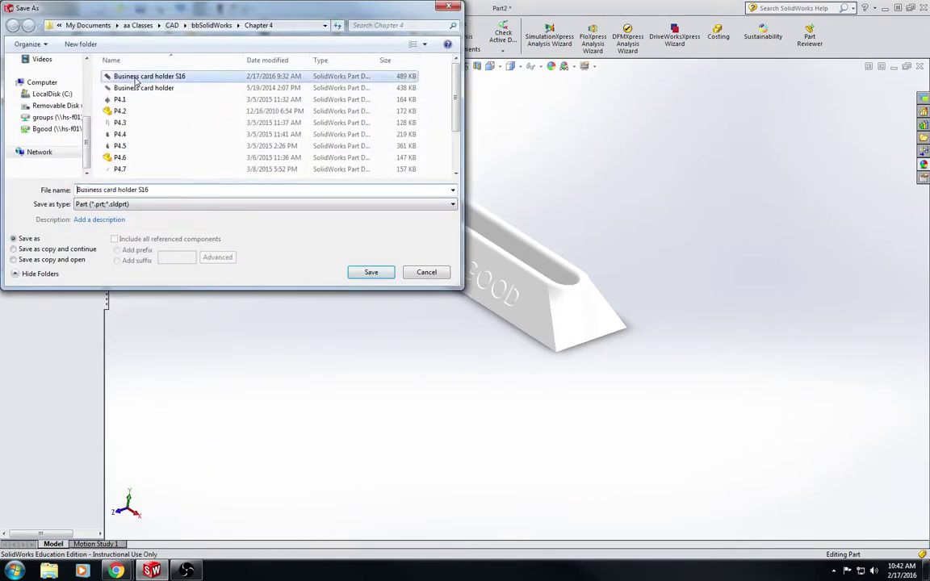
pyautogui.click(374, 272)
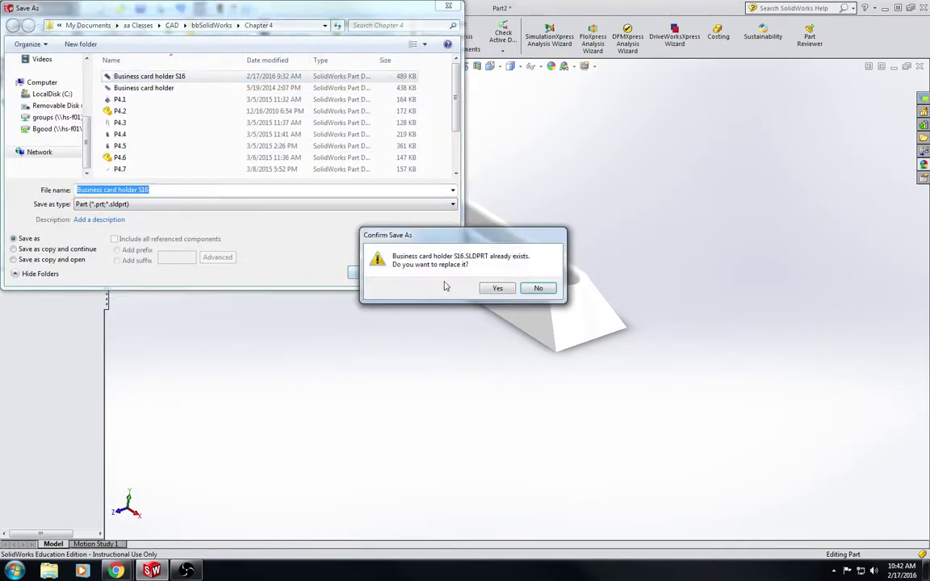
pyautogui.click(497, 288)
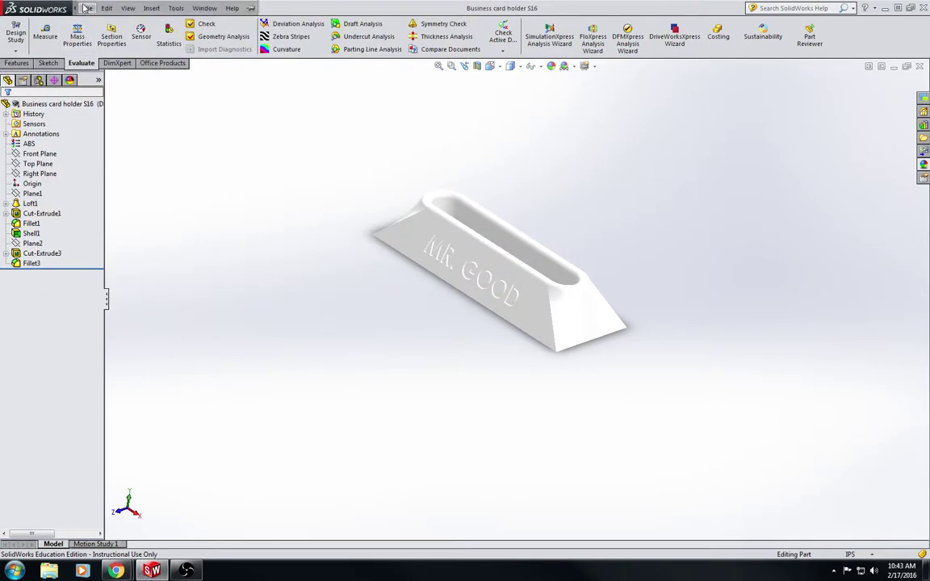
# - Export the card holder as an STL file named Business card holder S16 in the Chapter 4 folder
pyautogui.click(87, 8)
pyautogui.click(111, 100)
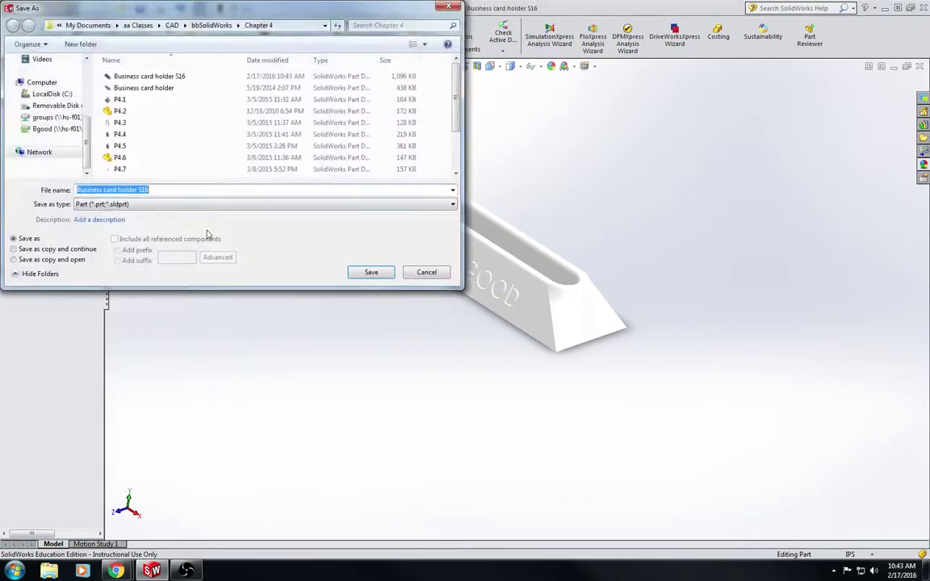
pyautogui.click(113, 205)
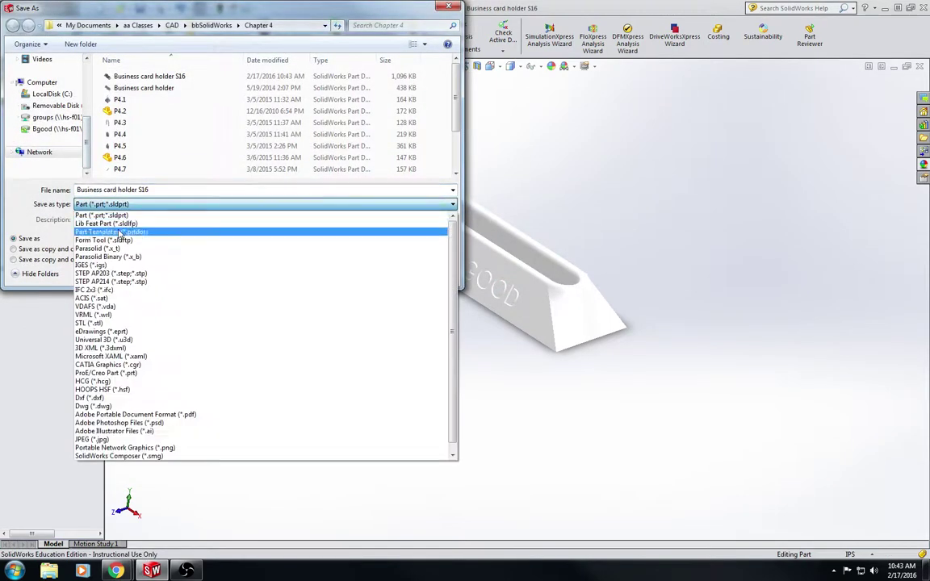
pyautogui.click(129, 324)
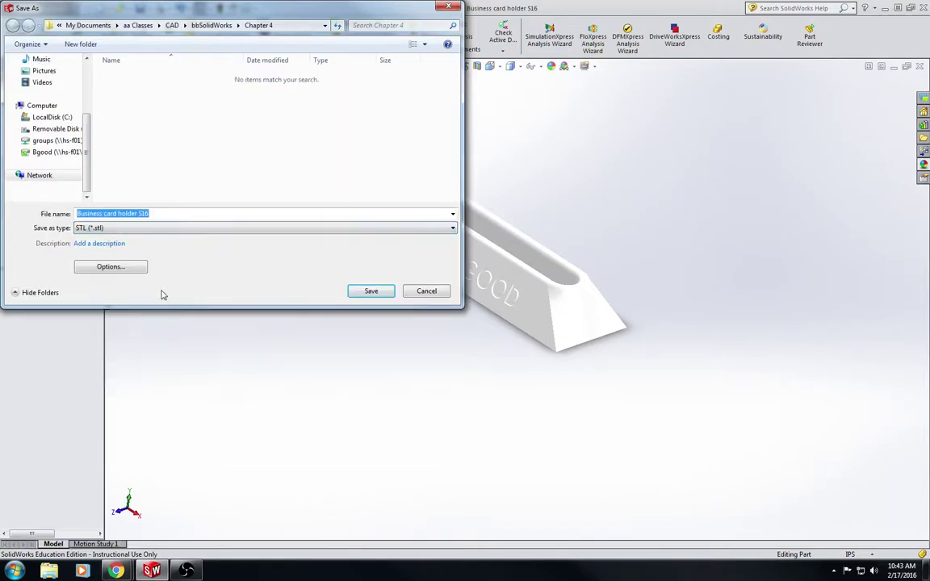
pyautogui.click(368, 292)
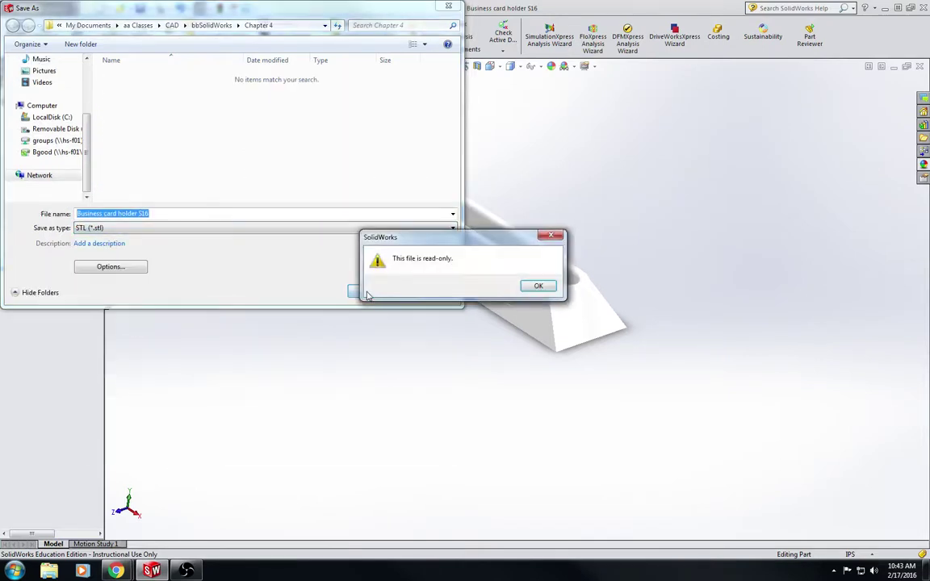
pyautogui.click(539, 289)
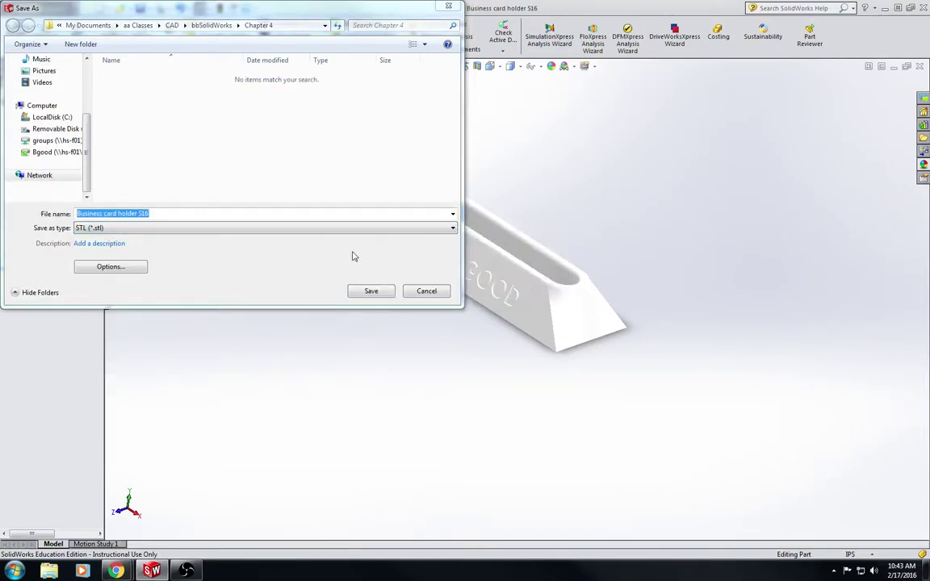
pyautogui.click(378, 291)
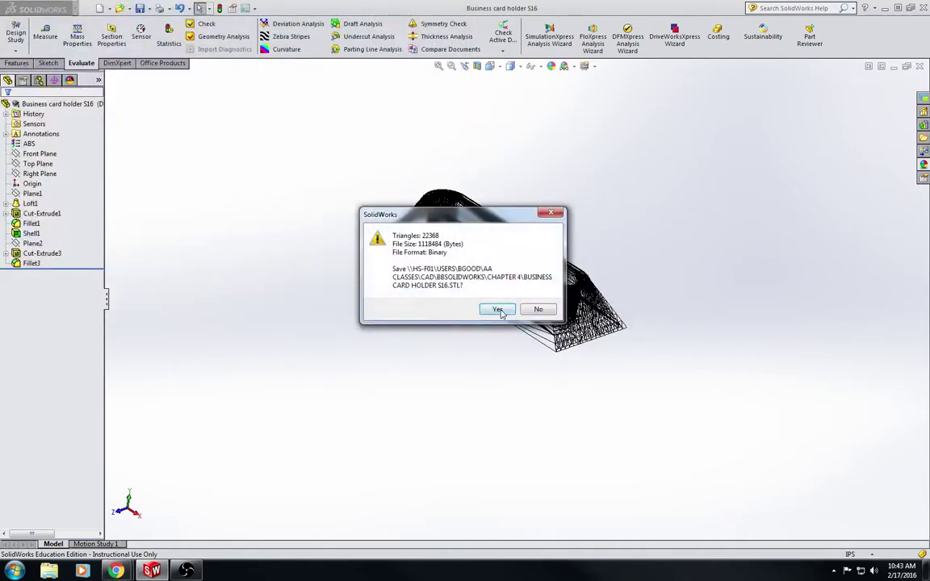
pyautogui.moveTo(476, 218); pyautogui.dragTo(327, 249)
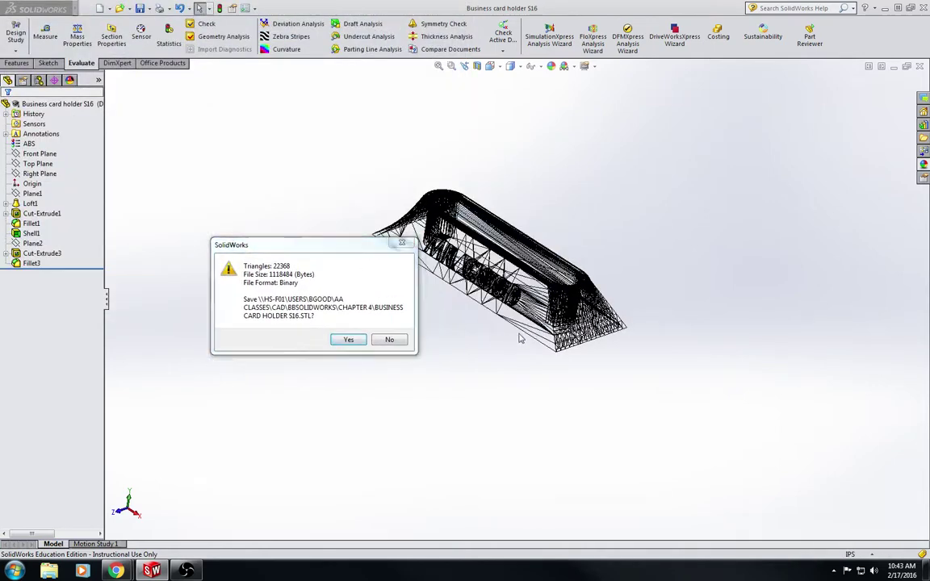
pyautogui.click(347, 341)
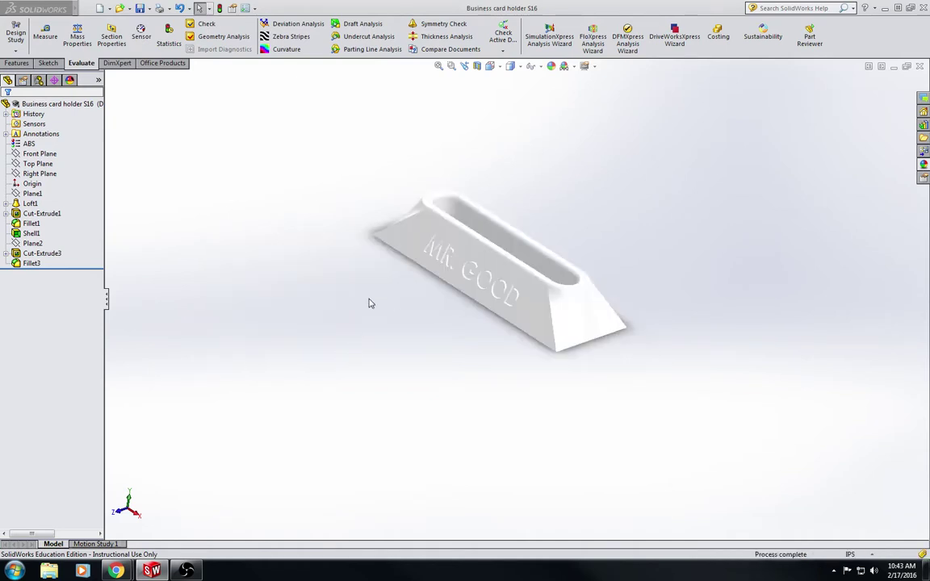
pyautogui.moveTo(422, 329); pyautogui.dragTo(527, 217, button='middle')
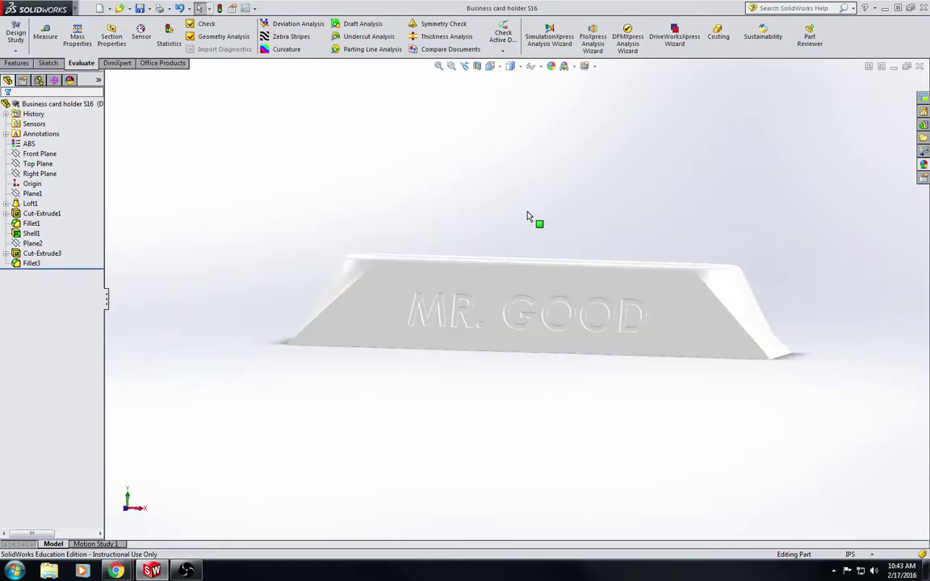